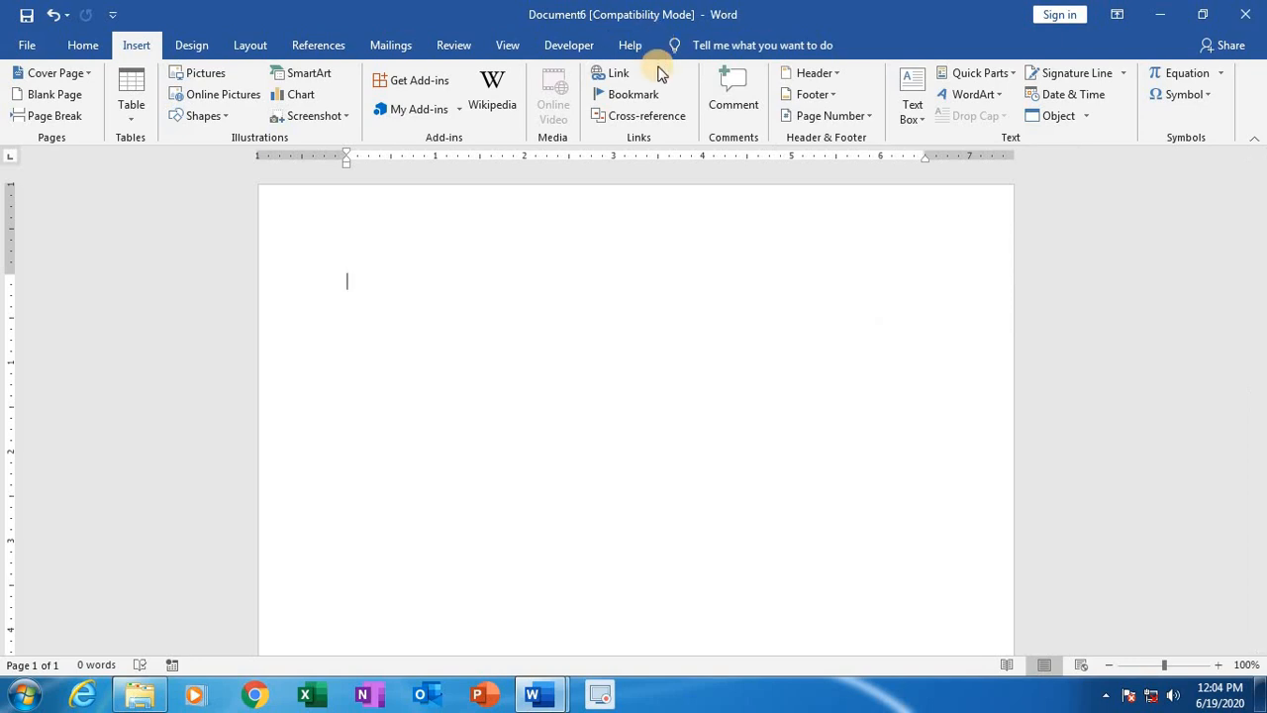
Step: Insert the built-in Blank header into the empty document
{"action": "left_click", "coordinate": [834, 75]}
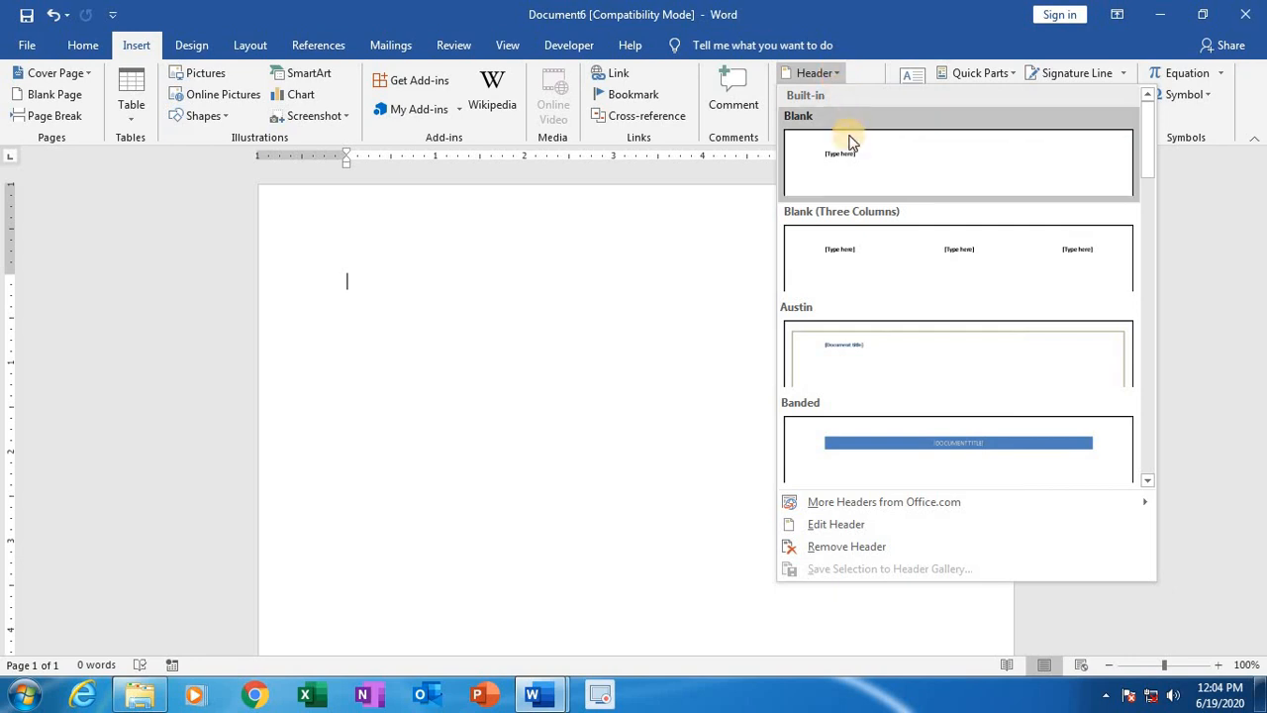
{"action": "scroll", "coordinate": [937, 343], "scroll_direction": "down", "scroll_amount": 10}
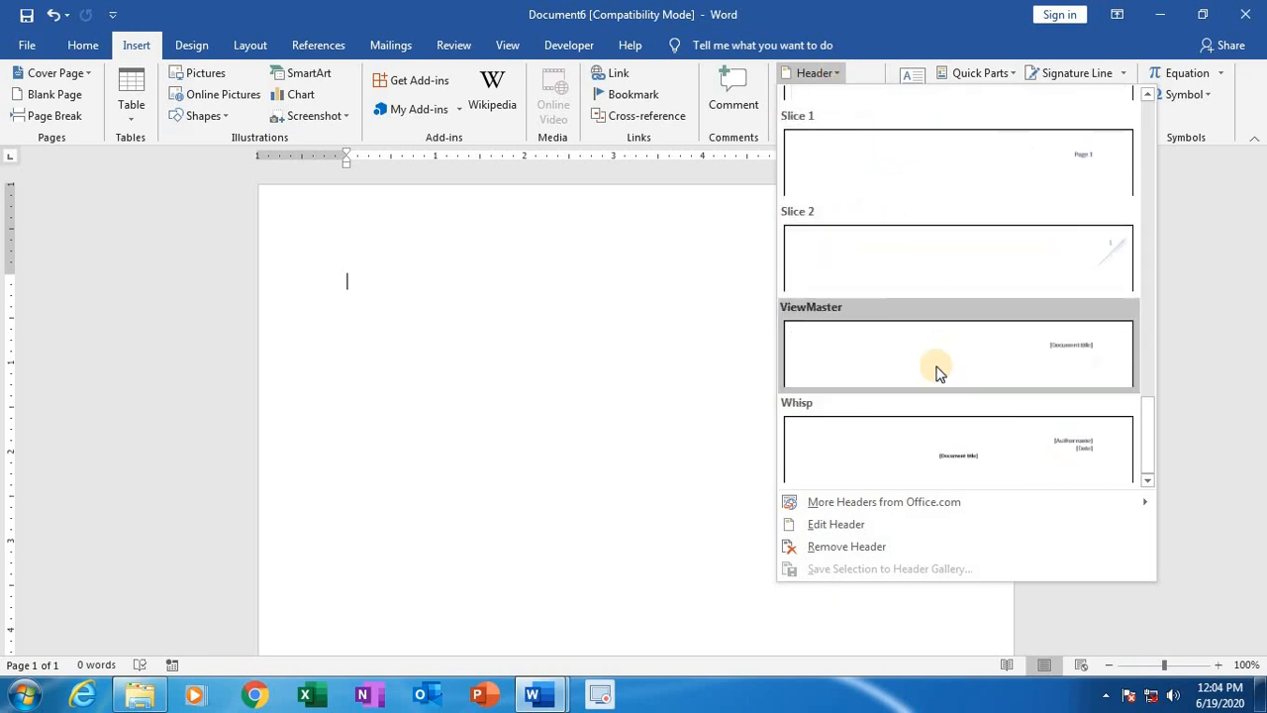
{"action": "scroll", "coordinate": [936, 342], "scroll_direction": "up", "scroll_amount": 10}
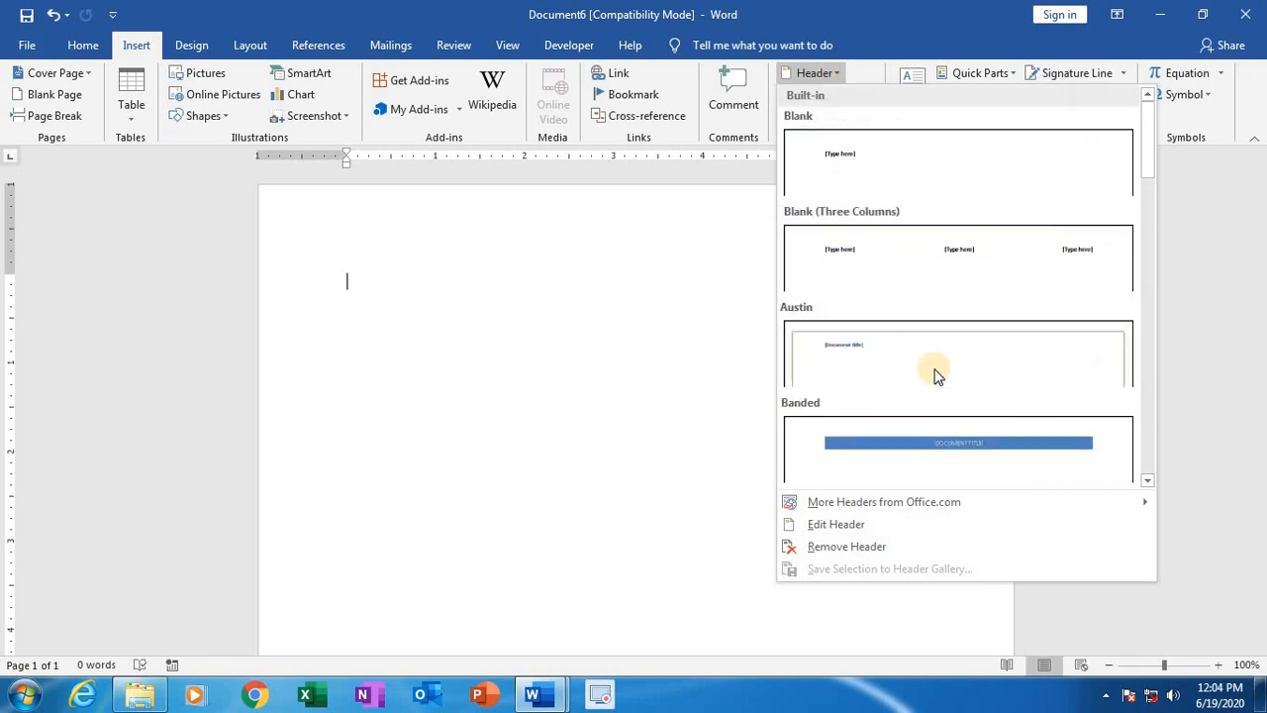
{"action": "left_click", "coordinate": [898, 167]}
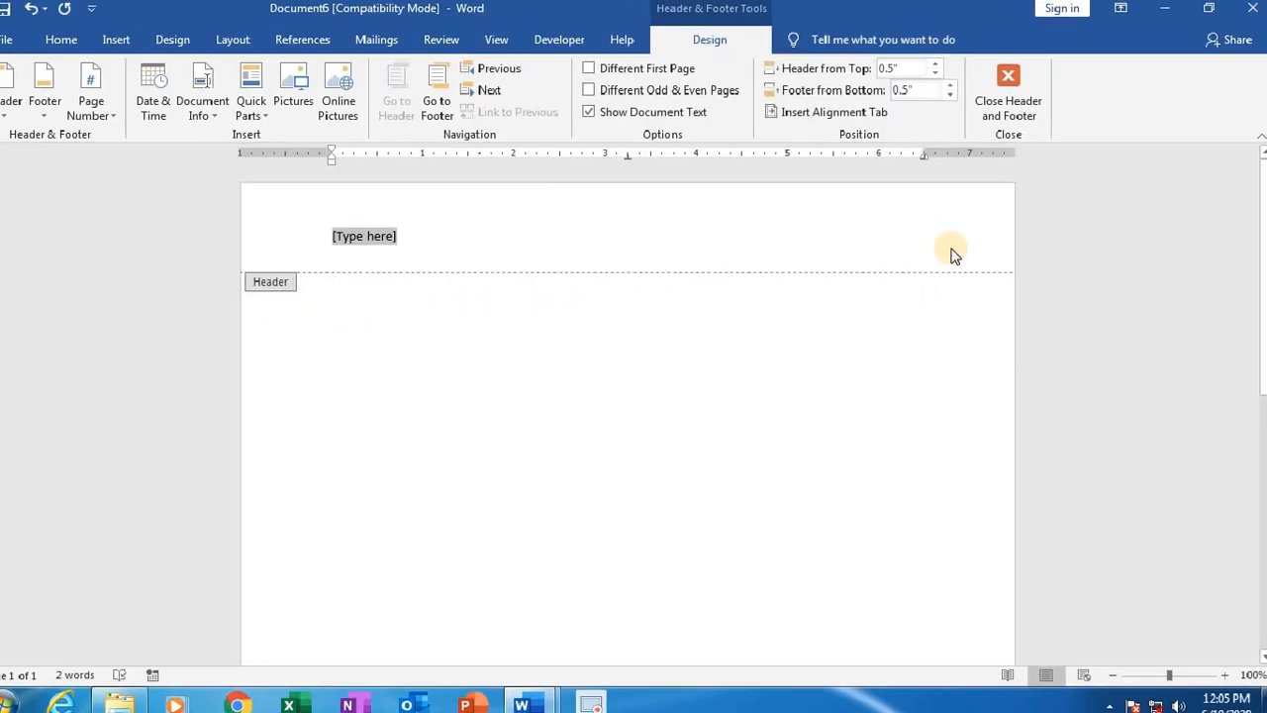
Step: Replace the header's placeholder with "IVAR COMPUTERS" and shift the text with leading spaces toward the middle of the line
{"action": "scroll", "coordinate": [854, 313], "scroll_direction": "down", "scroll_amount": 15}
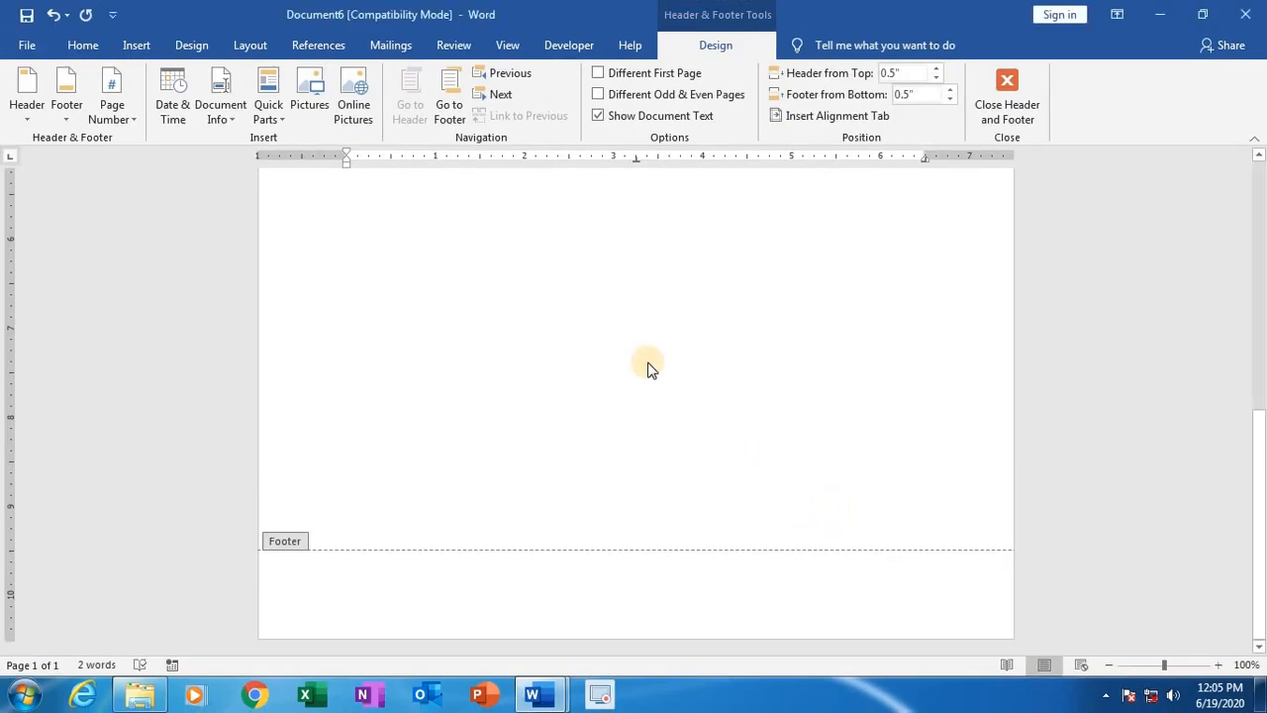
{"action": "scroll", "coordinate": [647, 365], "scroll_direction": "up", "scroll_amount": 15}
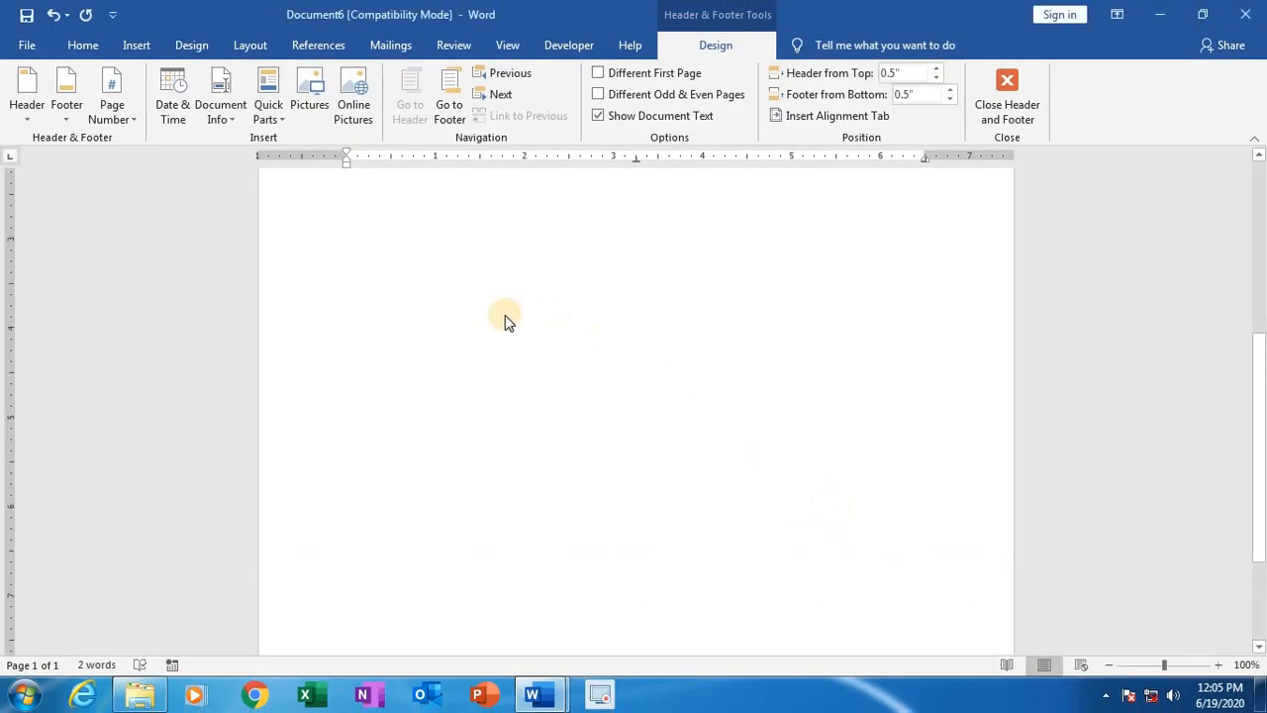
{"action": "scroll", "coordinate": [505, 321], "scroll_direction": "up", "scroll_amount": 1}
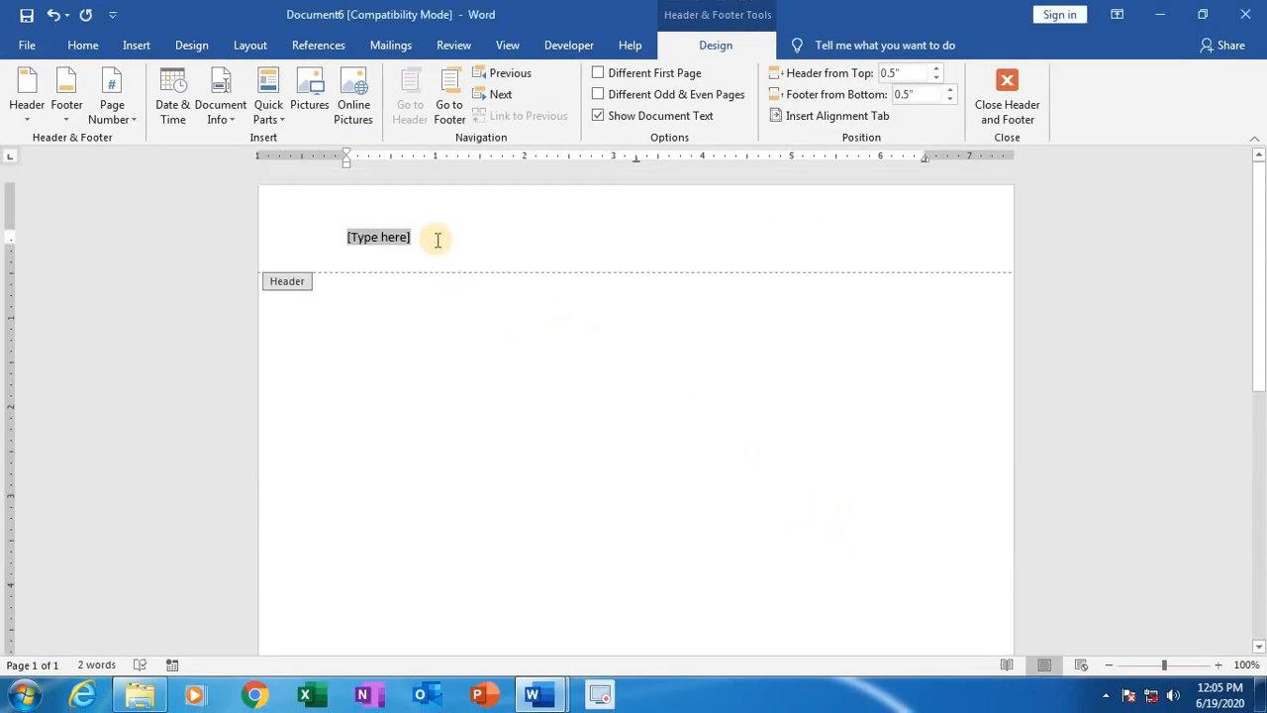
{"action": "key", "text": "BackSpace"}
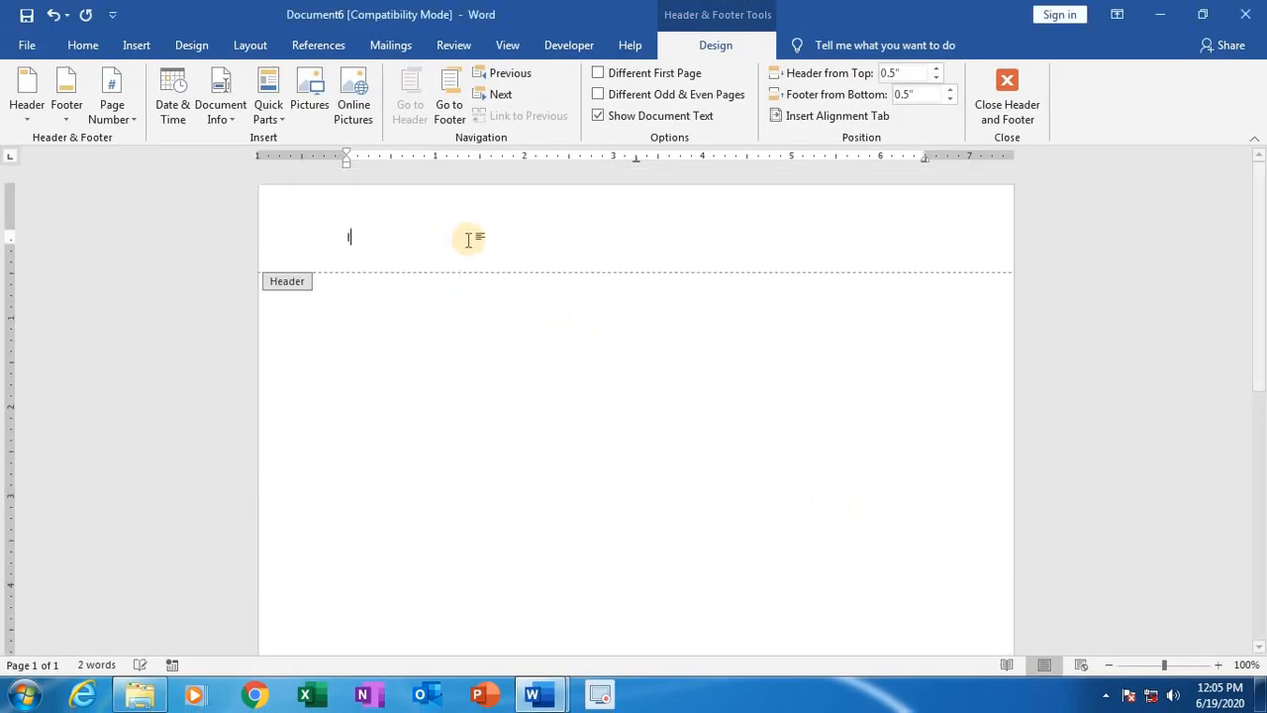
{"action": "type", "text": "MPUTERS"}
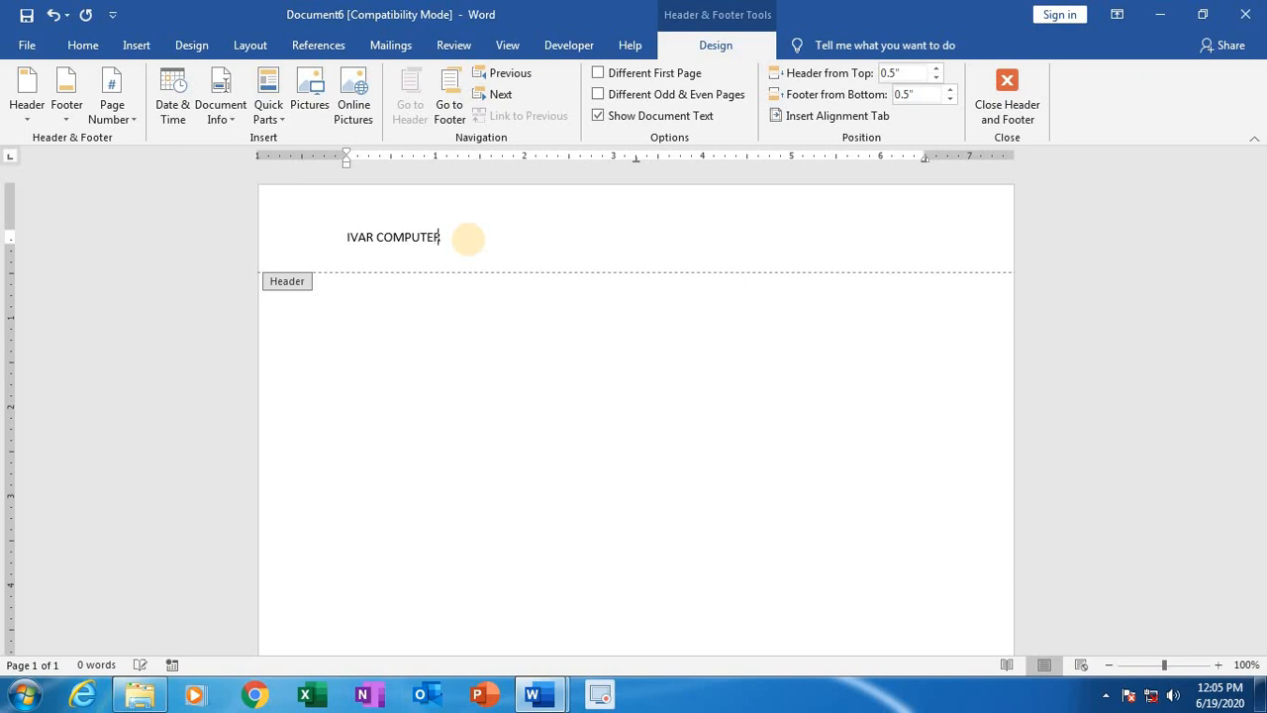
{"action": "left_click", "coordinate": [340, 238]}
{"action": "left_click", "coordinate": [341, 238]}
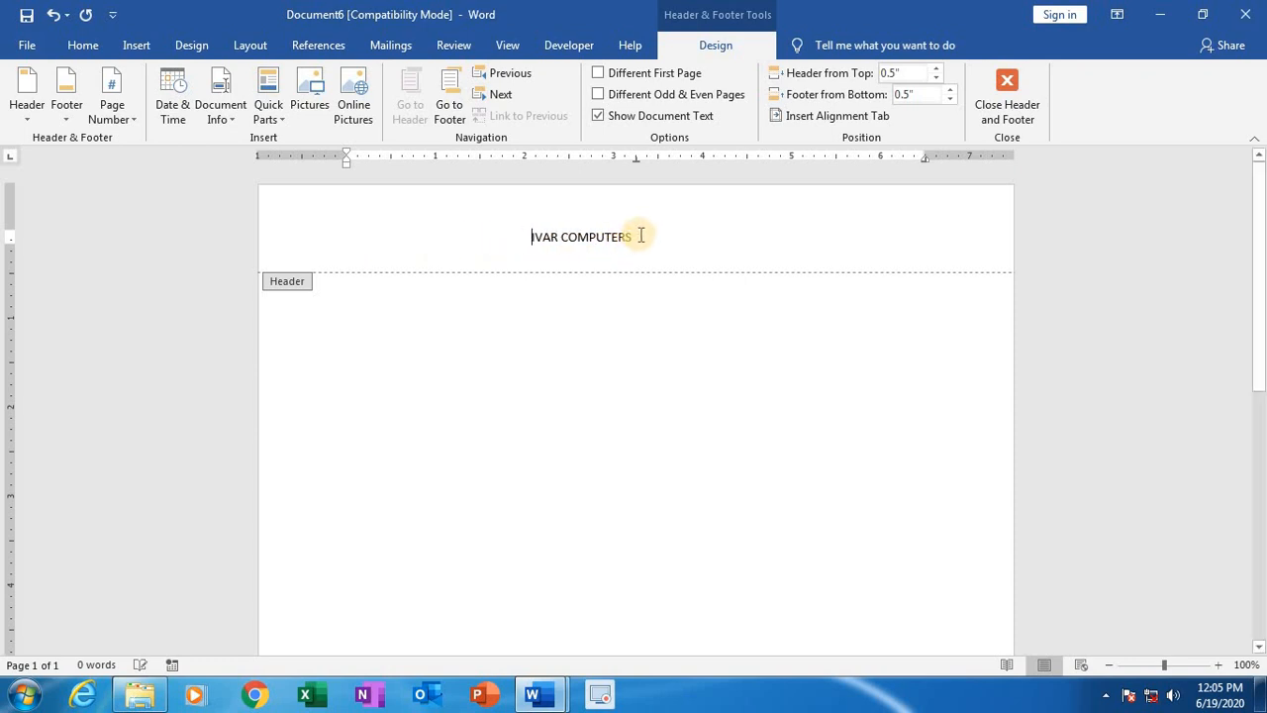
Step: Enlarge the "IVAR COMPUTERS" header text by several font sizes so it reads as a large title
{"action": "left_click", "coordinate": [636, 238]}
{"action": "left_click_drag", "start_coordinate": [581, 251], "coordinate": [531, 237]}
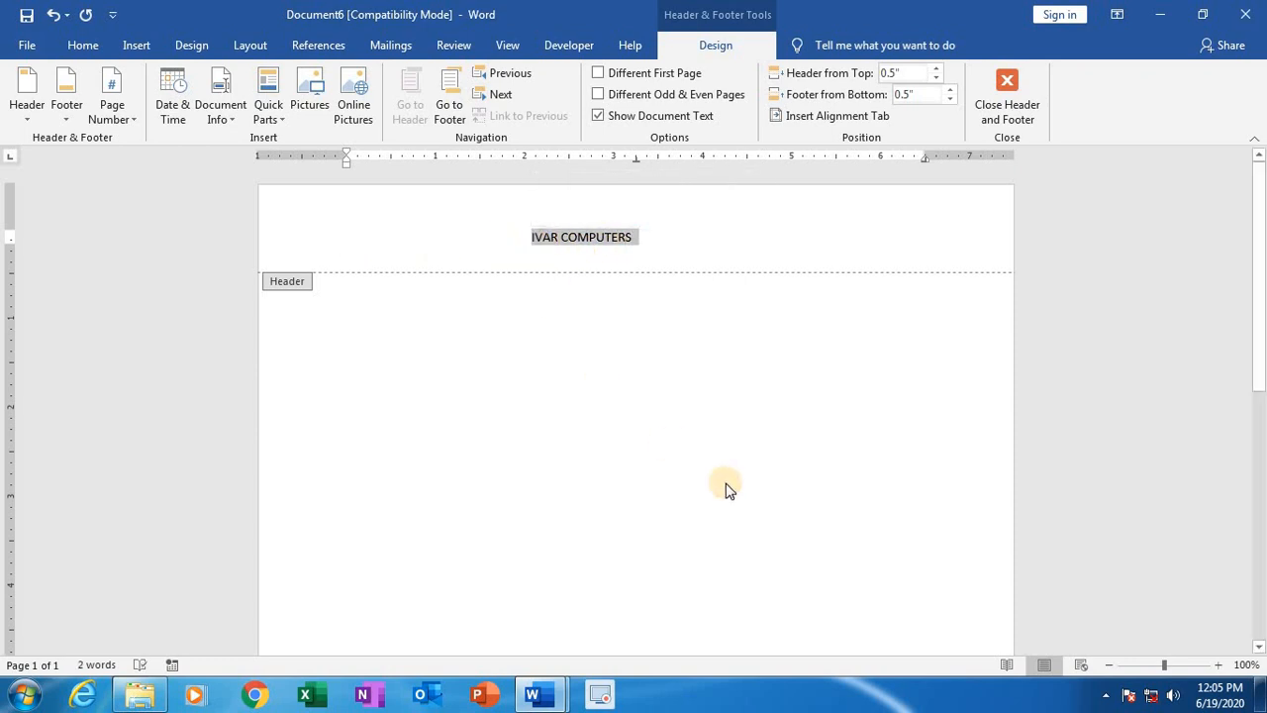
{"action": "key", "text": "ctrl+shift+period"}
{"action": "key", "text": "ctrl+shift+period"}
{"action": "key", "text": "ctrl+shift+period"}
{"action": "key", "text": "ctrl+shift+period"}
{"action": "key", "text": "ctrl+shift+period"}
{"action": "key", "text": "ctrl+shift+period"}
{"action": "key", "text": "ctrl+shift+period"}
{"action": "key", "text": "ctrl+shift+period"}
{"action": "key", "text": "ctrl+shift+period"}
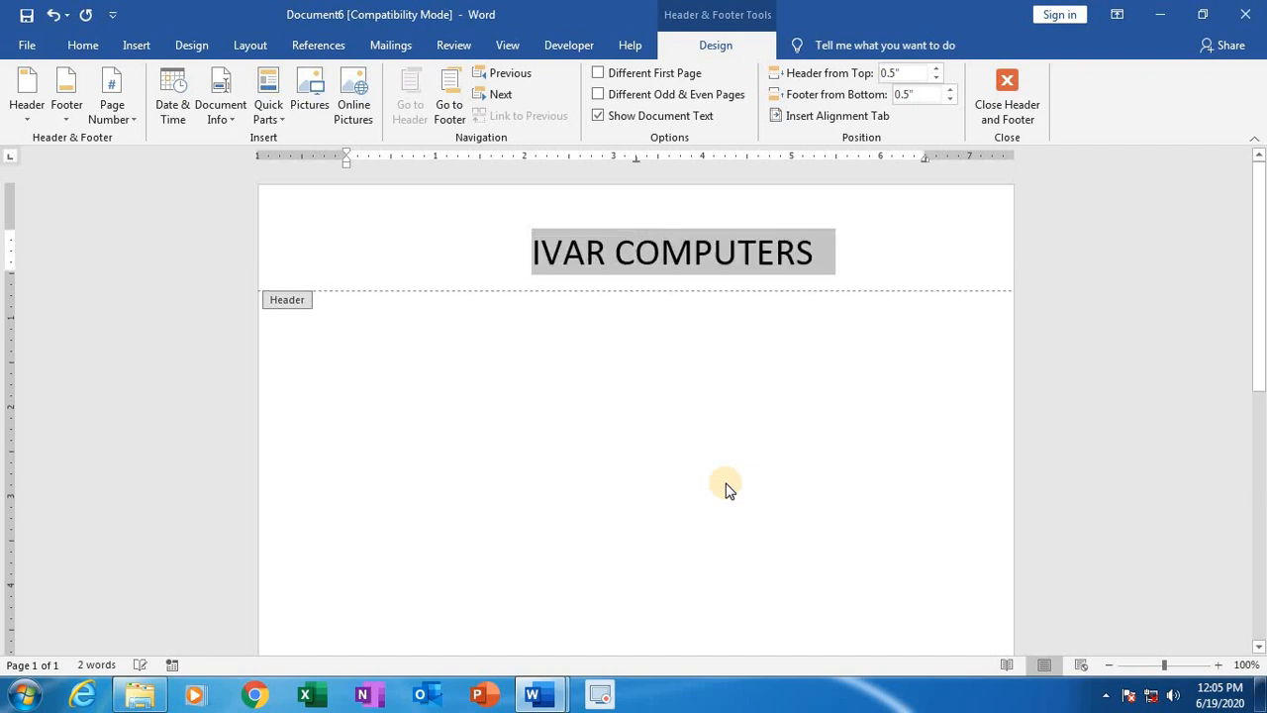
{"action": "key", "text": "ctrl+shift+period"}
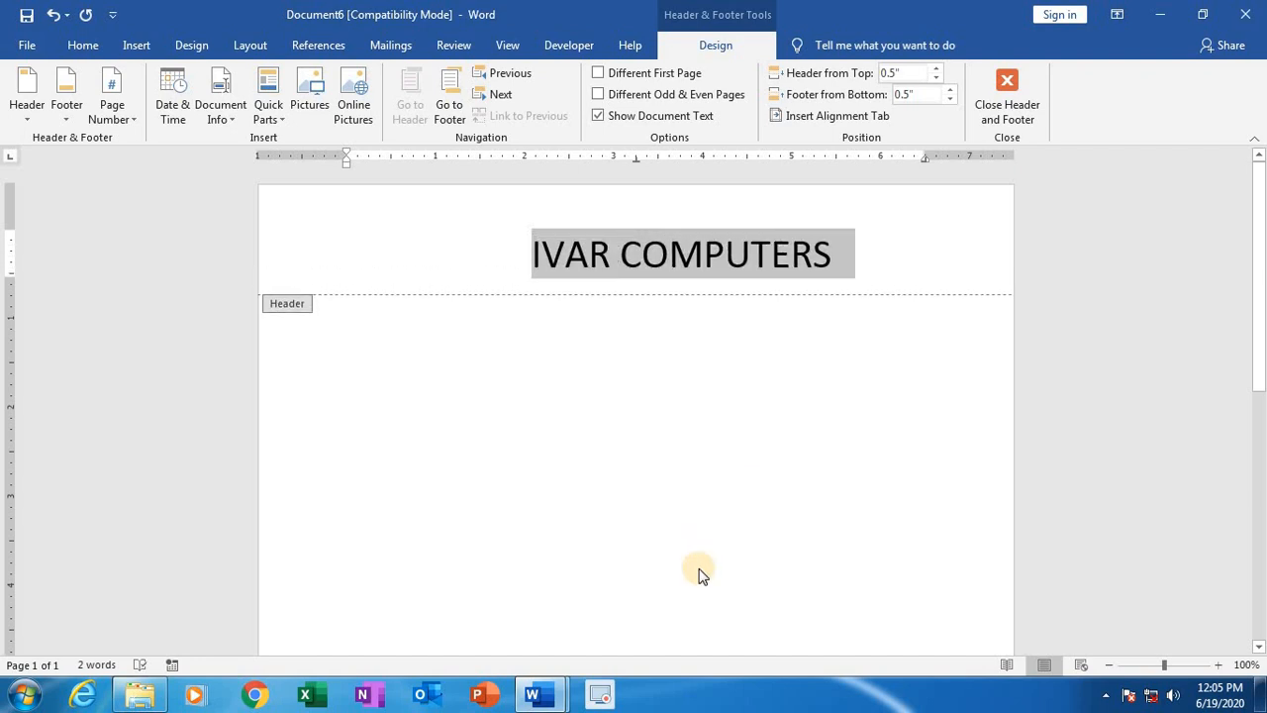
Step: Remove a few of the spaces before the enlarged header text so it sits centred on the page
{"action": "left_click", "coordinate": [457, 262]}
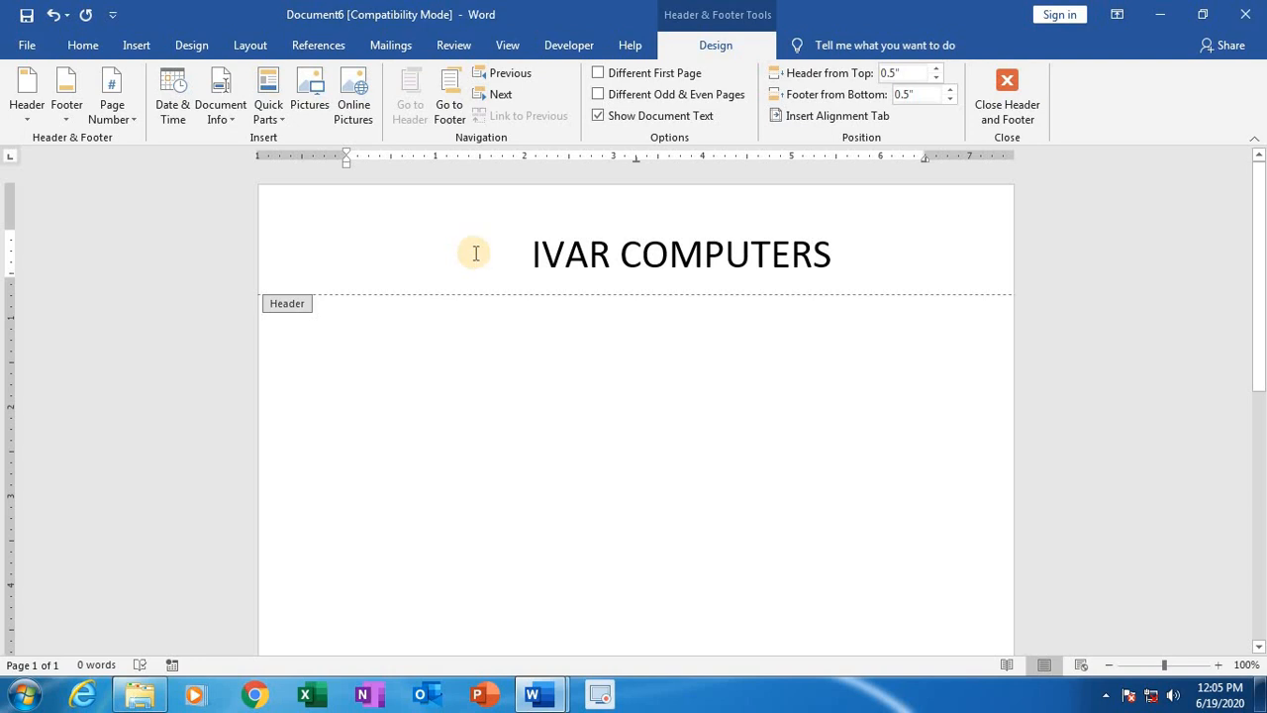
{"action": "key", "text": "Delete"}
{"action": "key", "text": "Delete"}
{"action": "key", "text": "Delete"}
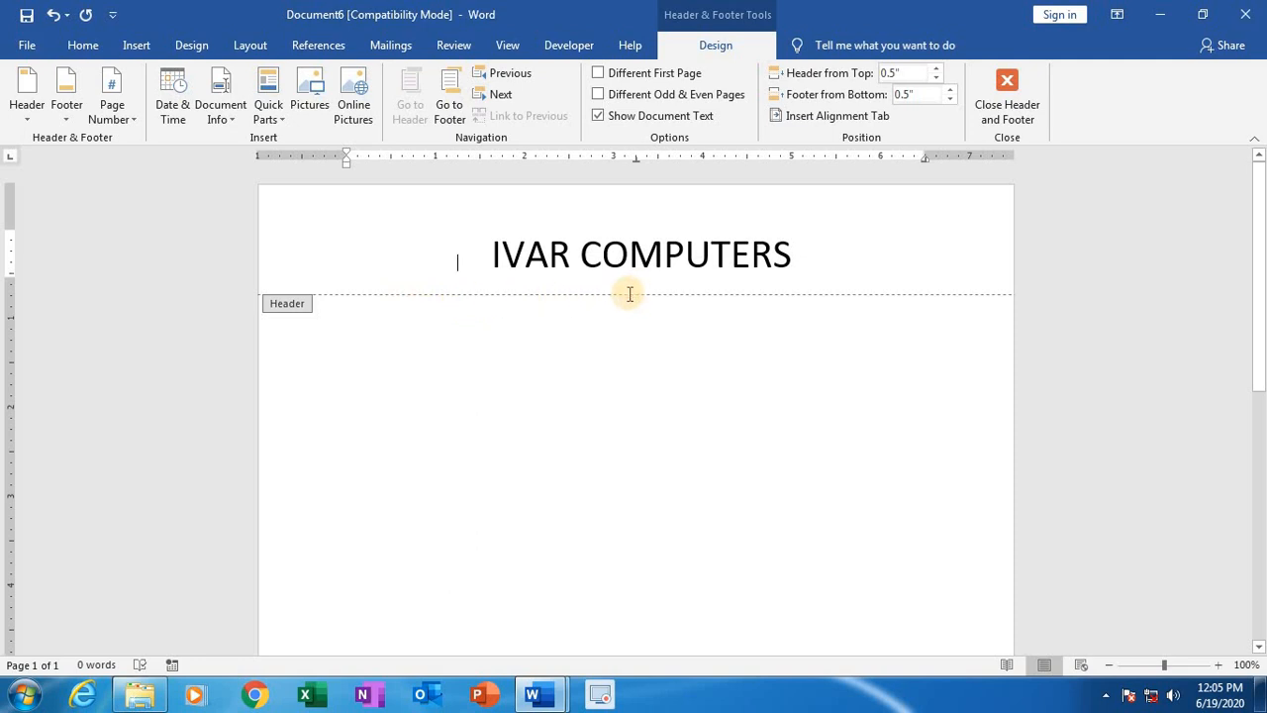
Step: Enter "Bestavaripeta" in the page footer
{"action": "scroll", "coordinate": [601, 310], "scroll_direction": "down", "scroll_amount": 8}
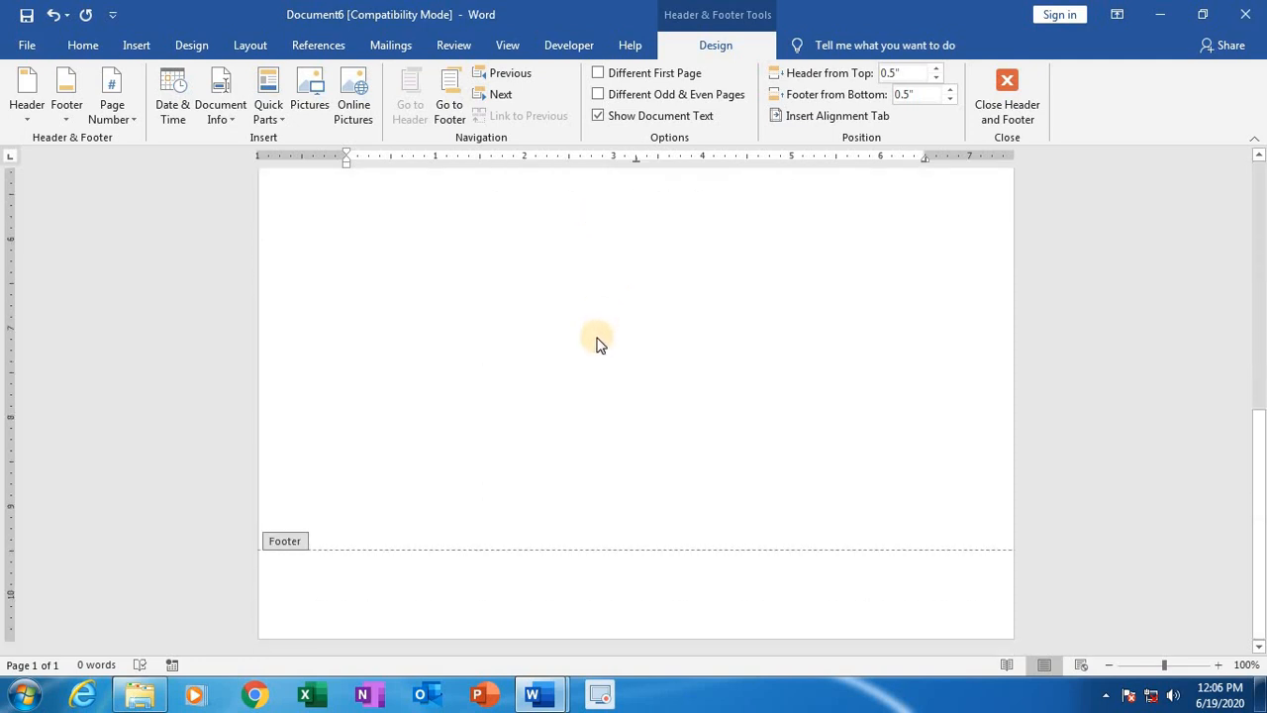
{"action": "left_click", "coordinate": [555, 588]}
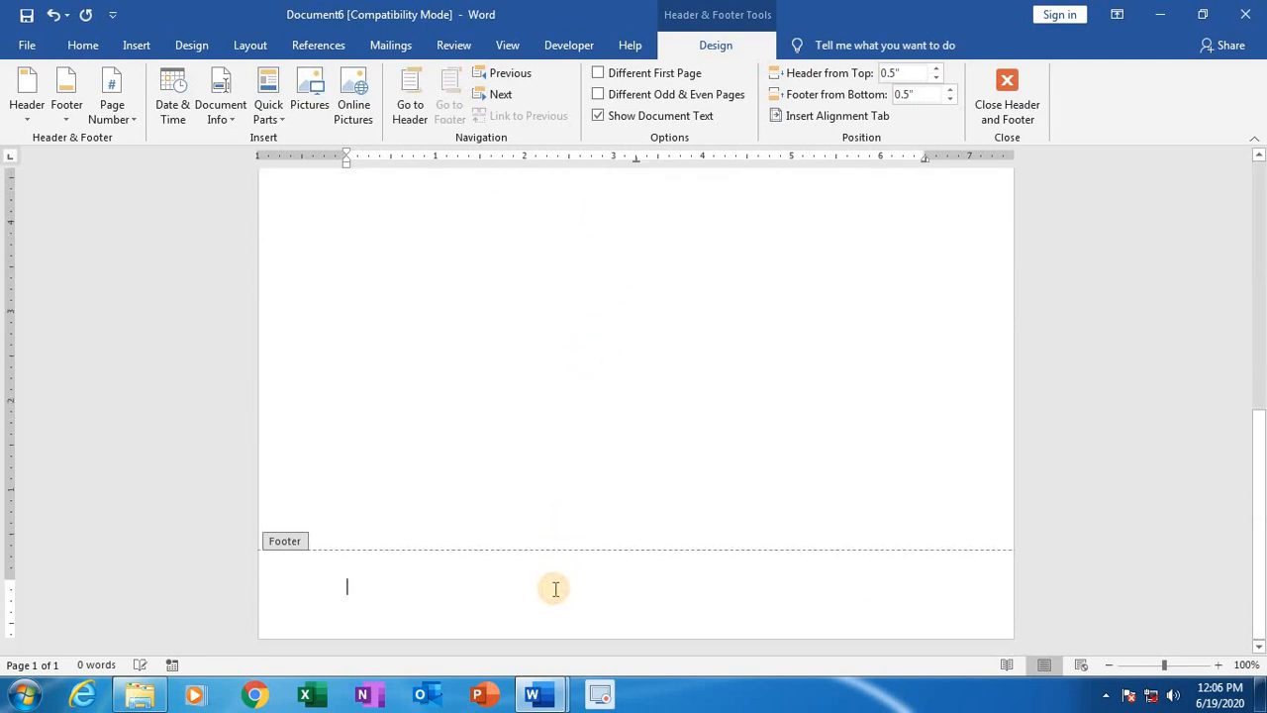
{"action": "type", "text": "B"}
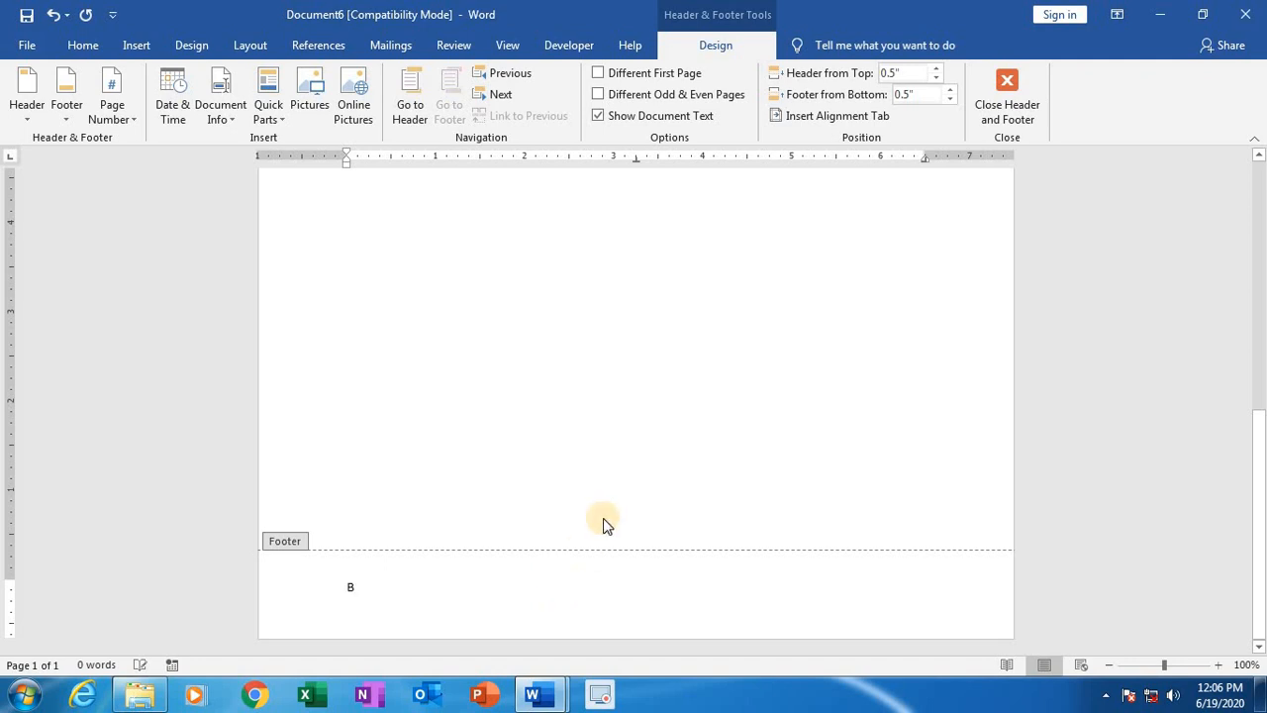
{"action": "type", "text": "estavaripeta"}
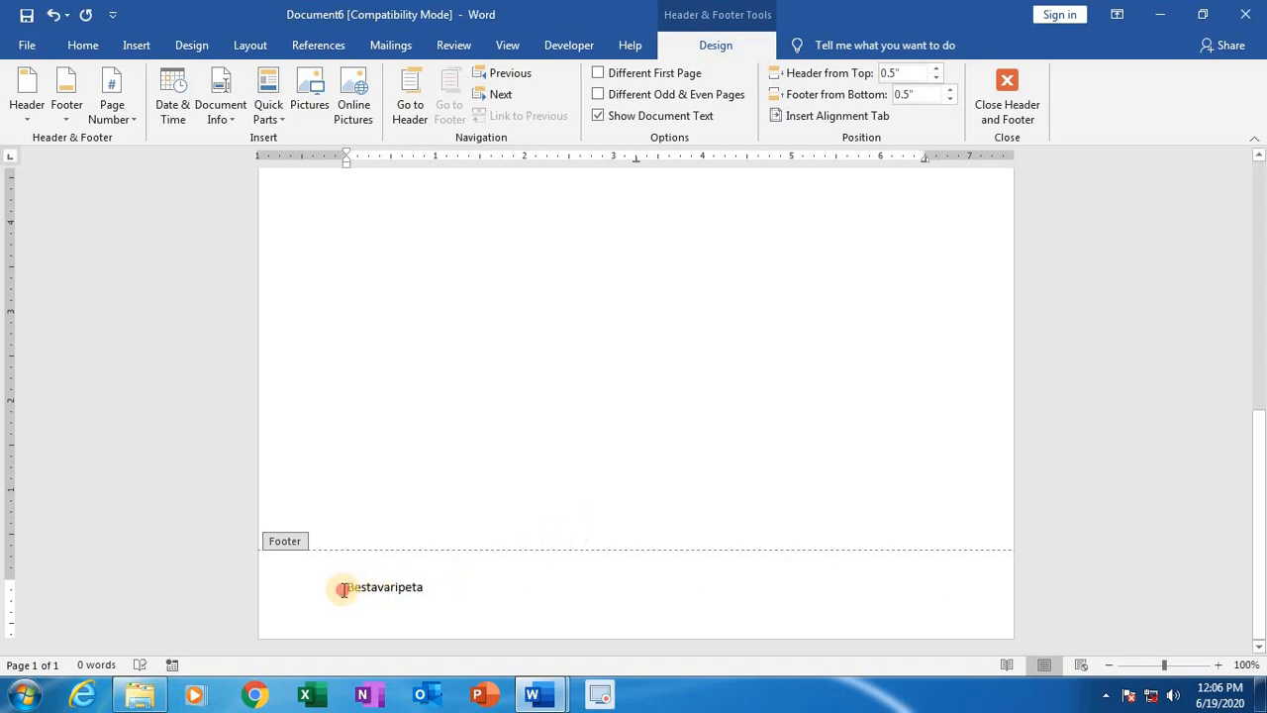
Step: Enlarge the "Bestavaripeta" footer text by several font sizes to about the size of the header title
{"action": "left_click_drag", "start_coordinate": [337, 588], "coordinate": [452, 599]}
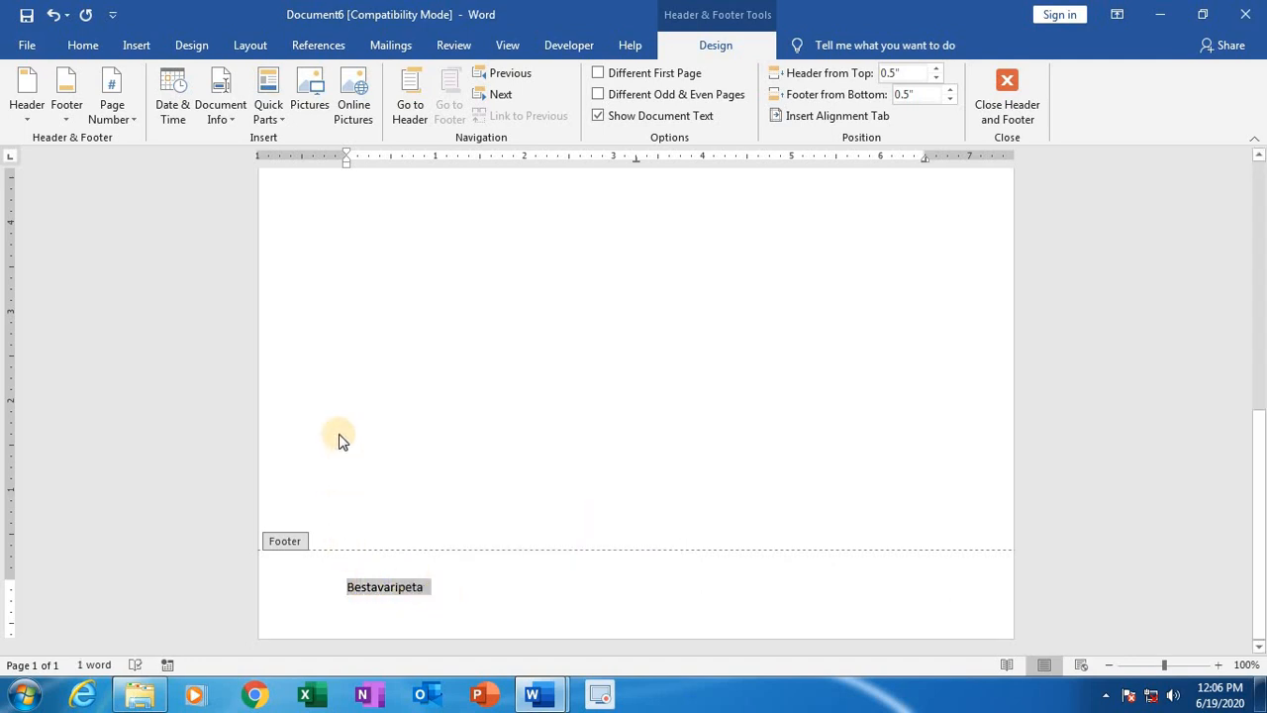
{"action": "key", "text": "ctrl+bracketright"}
{"action": "key", "text": "ctrl+bracketright"}
{"action": "key", "text": "ctrl+bracketright"}
{"action": "key", "text": "ctrl+bracketright"}
{"action": "key", "text": "ctrl+bracketright"}
{"action": "key", "text": "ctrl+bracketright"}
{"action": "key", "text": "ctrl+bracketright"}
{"action": "key", "text": "ctrl+bracketright"}
{"action": "key", "text": "ctrl+bracketright"}
{"action": "key", "text": "ctrl+bracketright"}
{"action": "key", "text": "ctrl+bracketright"}
{"action": "key", "text": "ctrl+bracketright"}
{"action": "key", "text": "ctrl+bracketright"}
{"action": "key", "text": "ctrl+bracketright"}
{"action": "key", "text": "ctrl+bracketright"}
{"action": "key", "text": "ctrl+bracketright"}
{"action": "key", "text": "ctrl+bracketright"}
{"action": "key", "text": "ctrl+bracketright"}
{"action": "key", "text": "ctrl+bracketright"}
{"action": "key", "text": "ctrl+bracketright"}
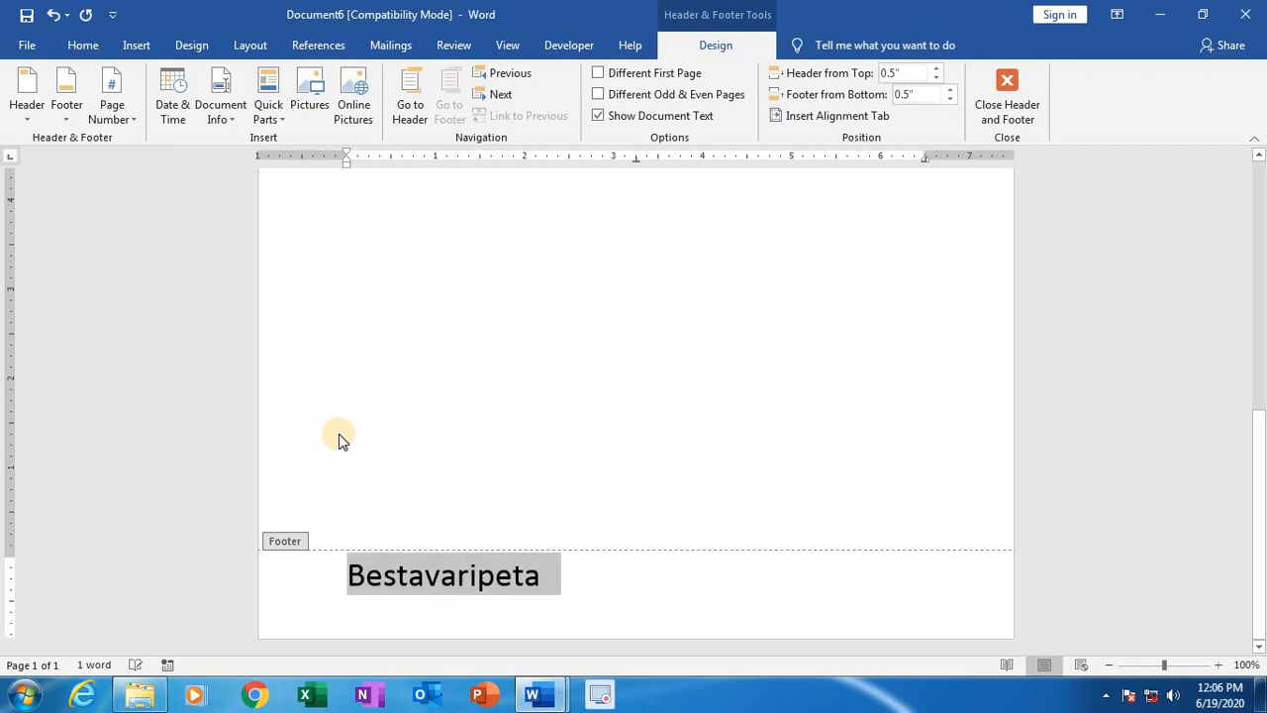
Step: Shift the footer text with leading spaces to the middle of the line, using the header title as reference
{"action": "left_click", "coordinate": [345, 578]}
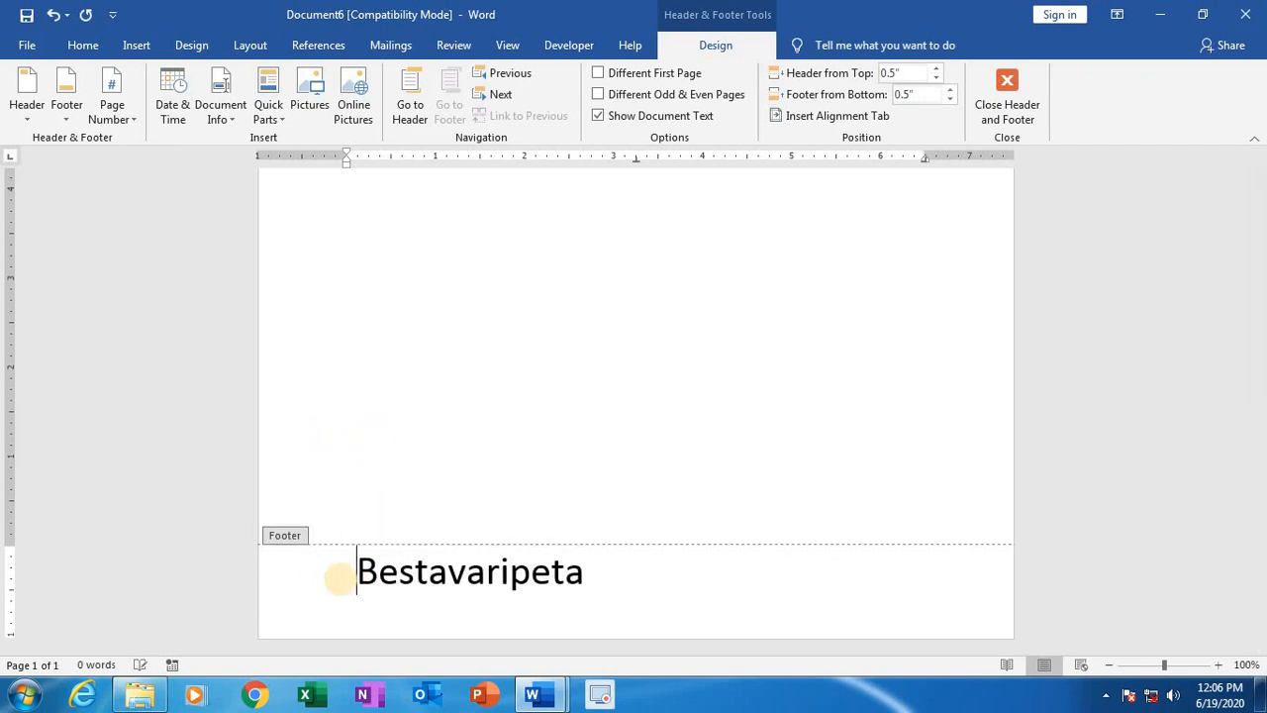
{"action": "scroll", "coordinate": [447, 439], "scroll_direction": "up", "scroll_amount": 10}
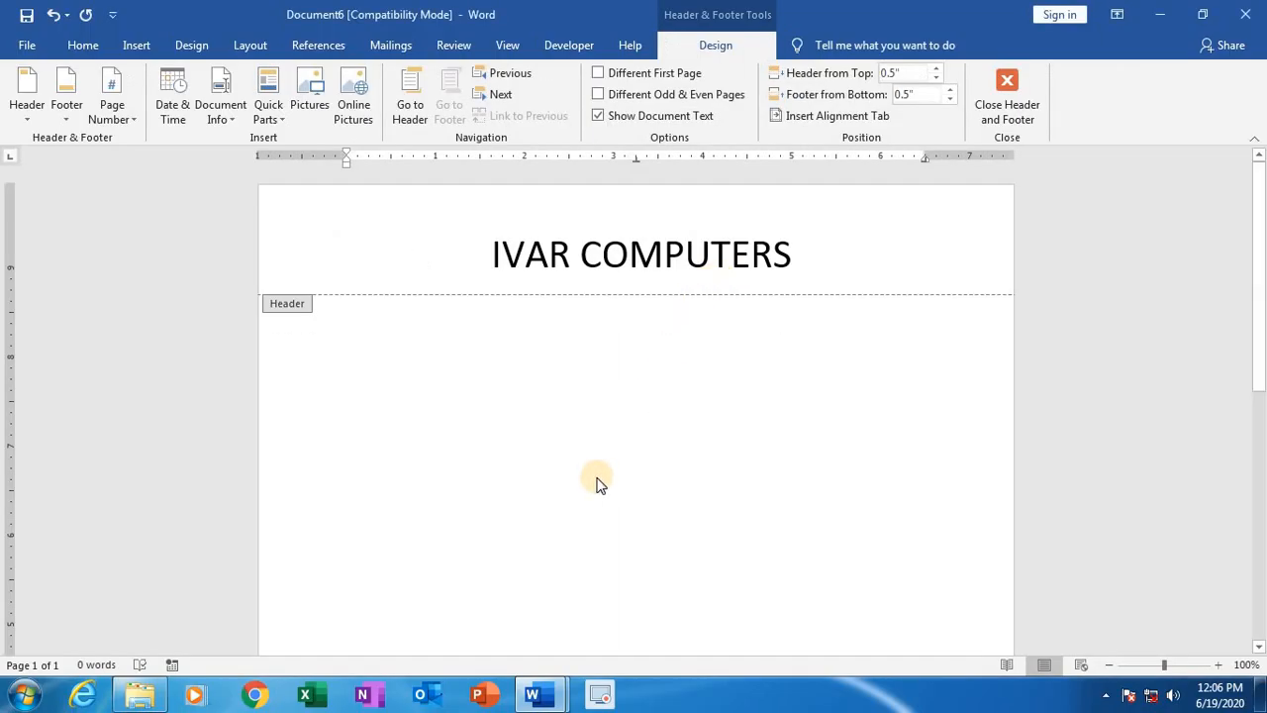
{"action": "scroll", "coordinate": [522, 531], "scroll_direction": "down", "scroll_amount": 6}
{"action": "left_click", "coordinate": [417, 574]}
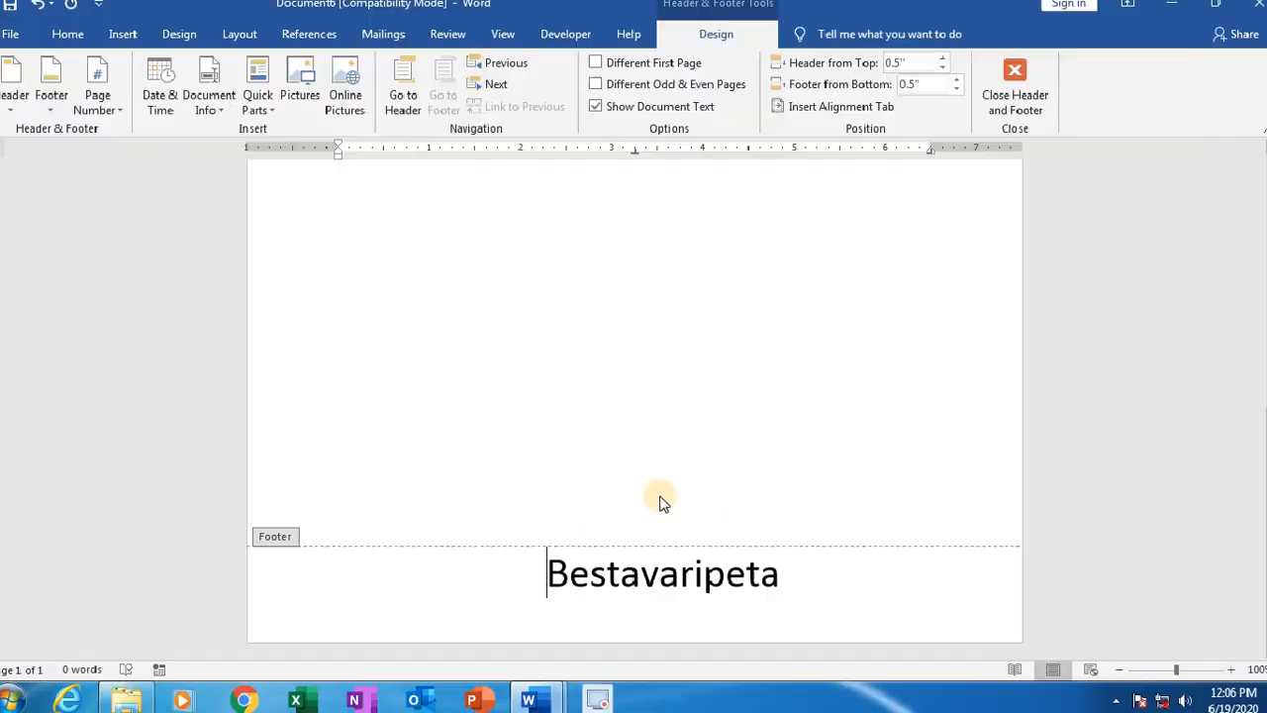
Step: Close header and footer editing and look over the header and footer on the page
{"action": "scroll", "coordinate": [608, 447], "scroll_direction": "up", "scroll_amount": 10}
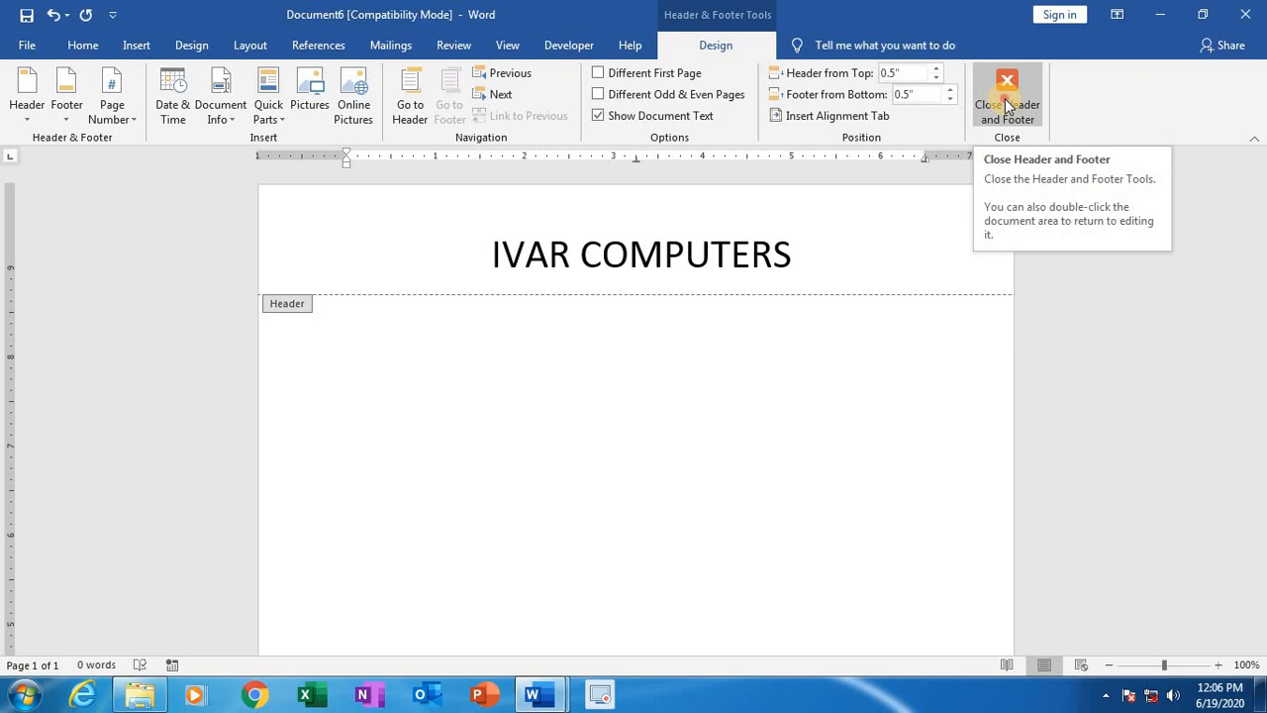
{"action": "left_click", "coordinate": [1007, 103]}
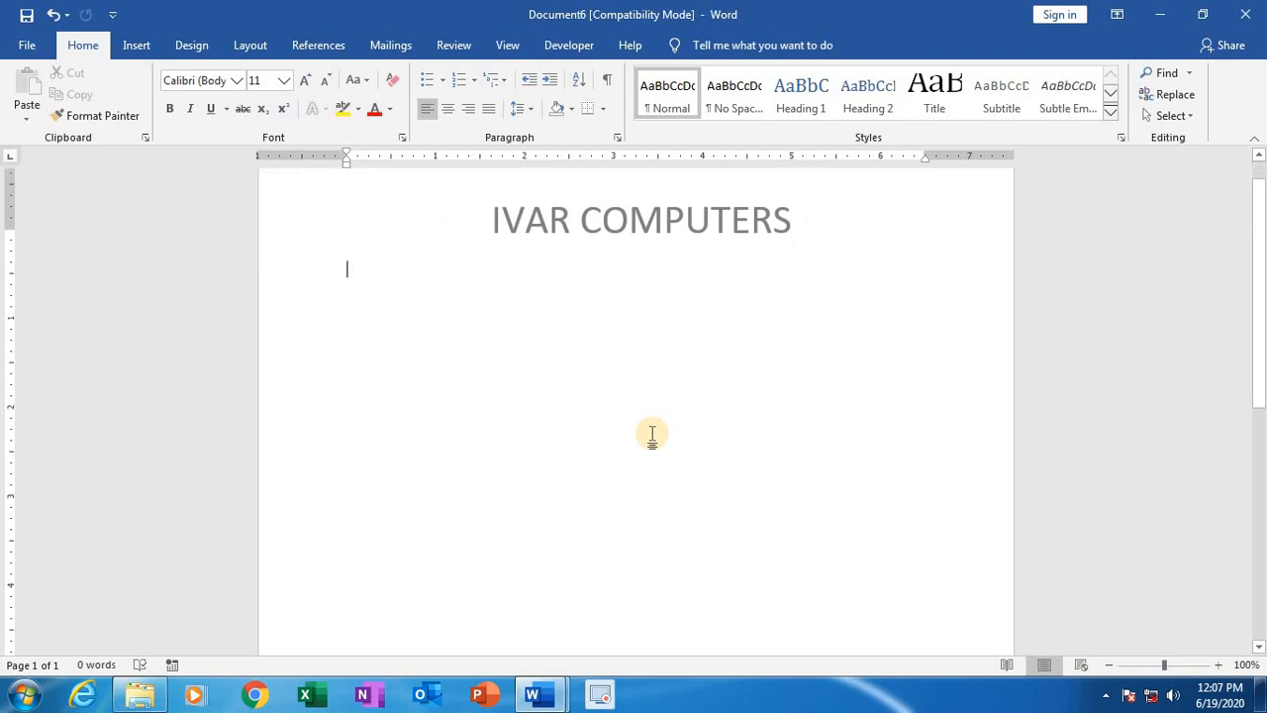
{"action": "scroll", "coordinate": [511, 441], "scroll_direction": "down", "scroll_amount": 2}
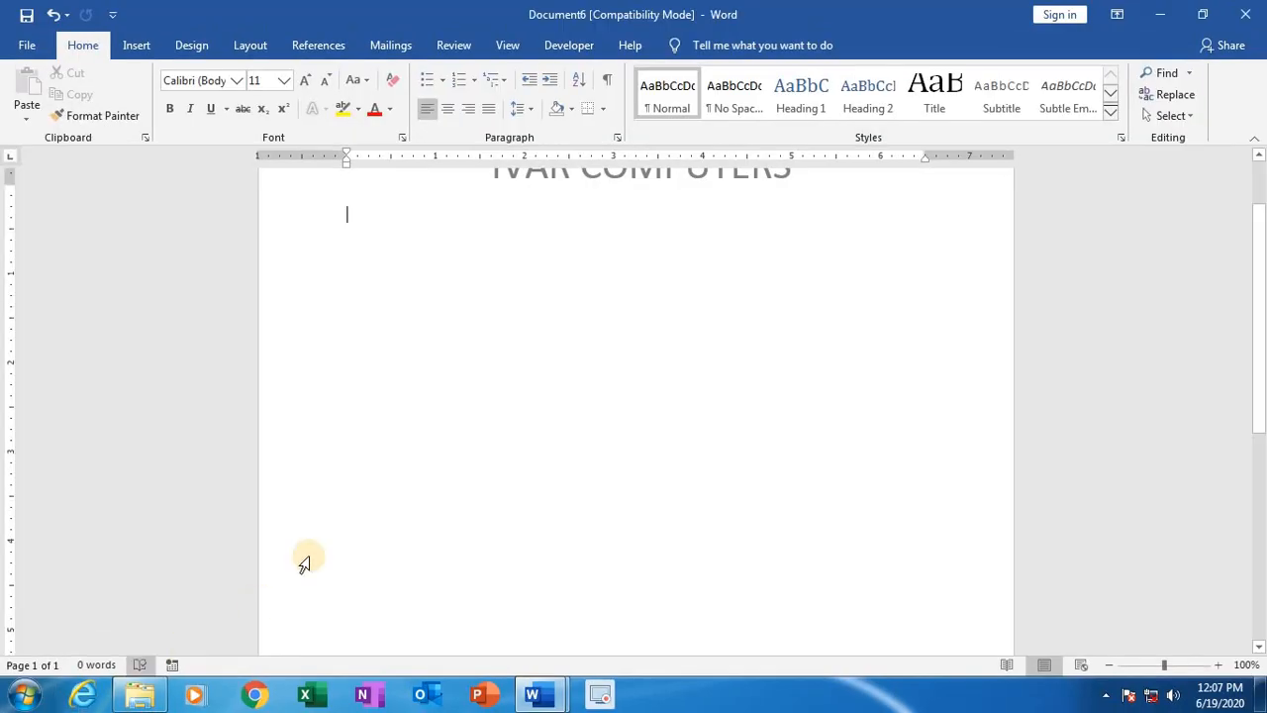
{"action": "scroll", "coordinate": [471, 317], "scroll_direction": "up", "scroll_amount": 2}
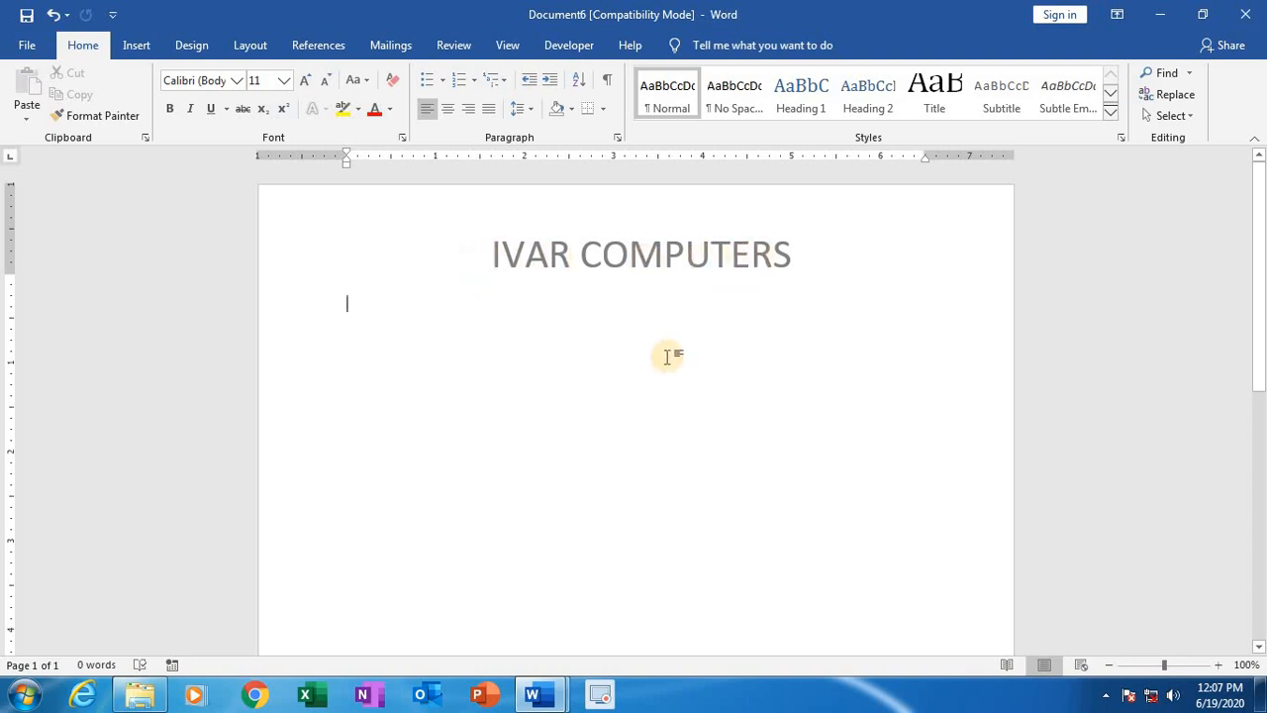
{"action": "scroll", "coordinate": [658, 362], "scroll_direction": "down", "scroll_amount": 6}
{"action": "scroll", "coordinate": [654, 372], "scroll_direction": "up", "scroll_amount": 5}
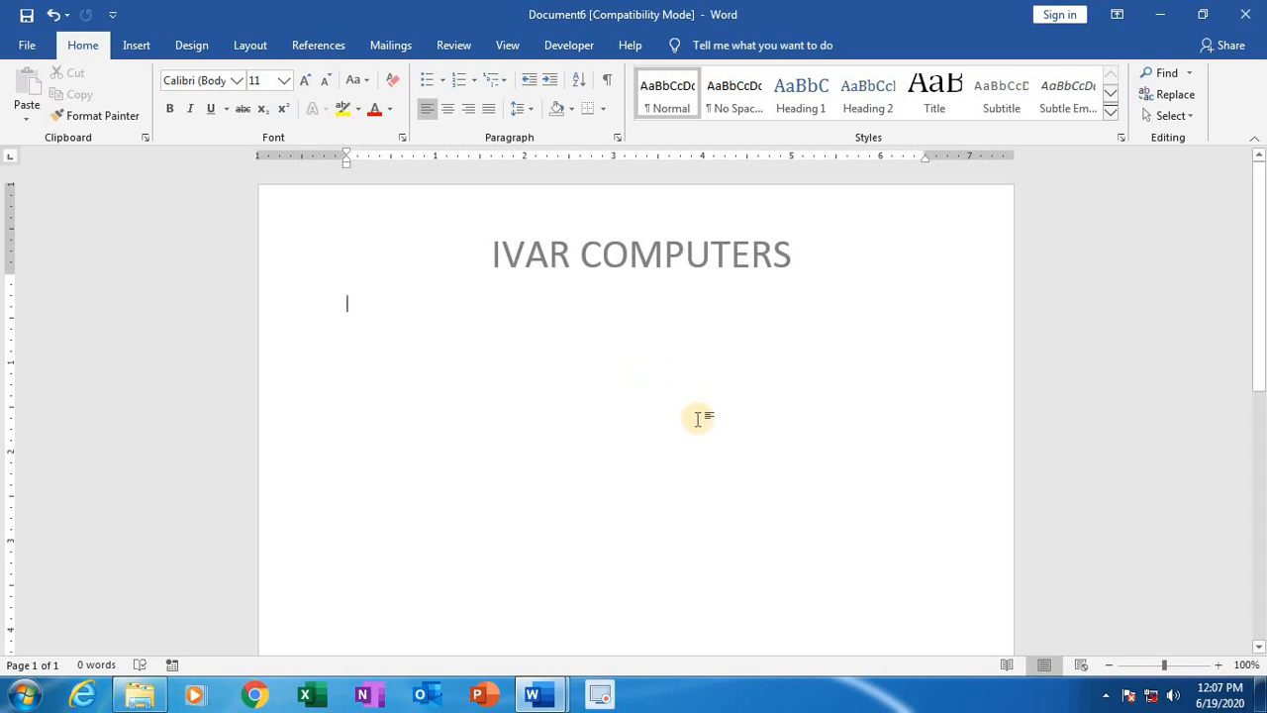
{"action": "scroll", "coordinate": [693, 421], "scroll_direction": "down", "scroll_amount": 5}
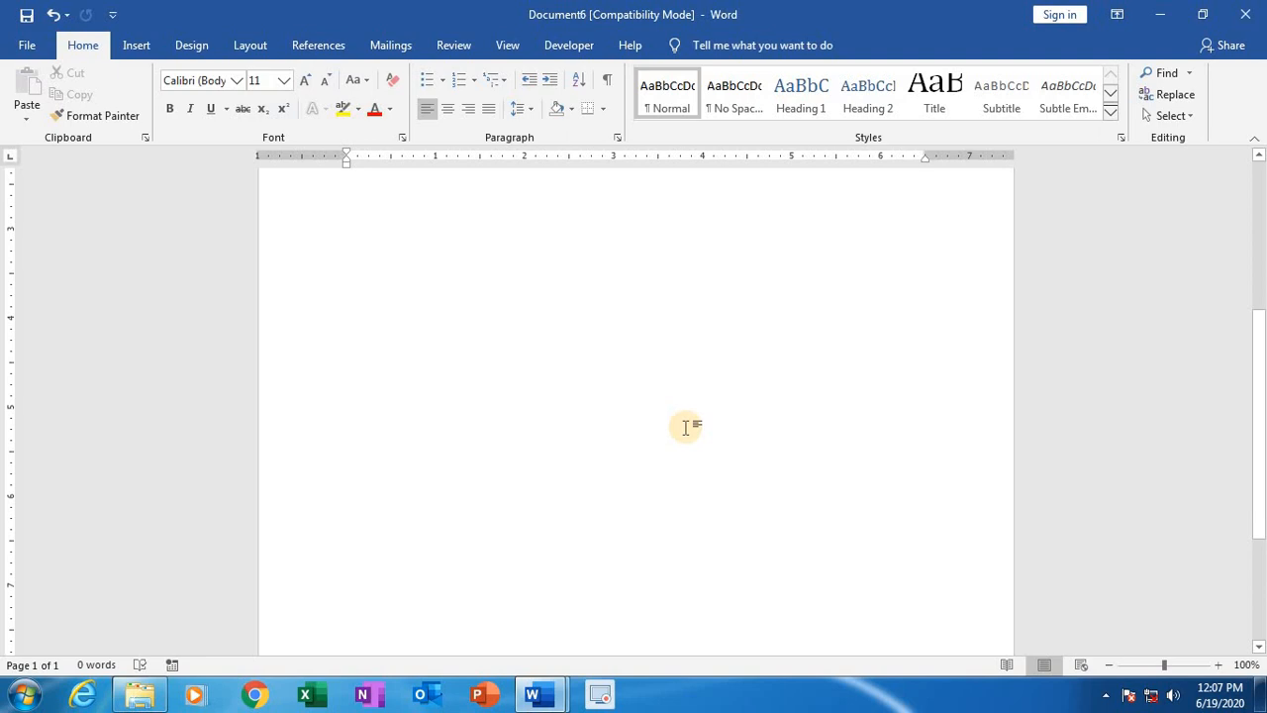
{"action": "scroll", "coordinate": [685, 426], "scroll_direction": "up", "scroll_amount": 5}
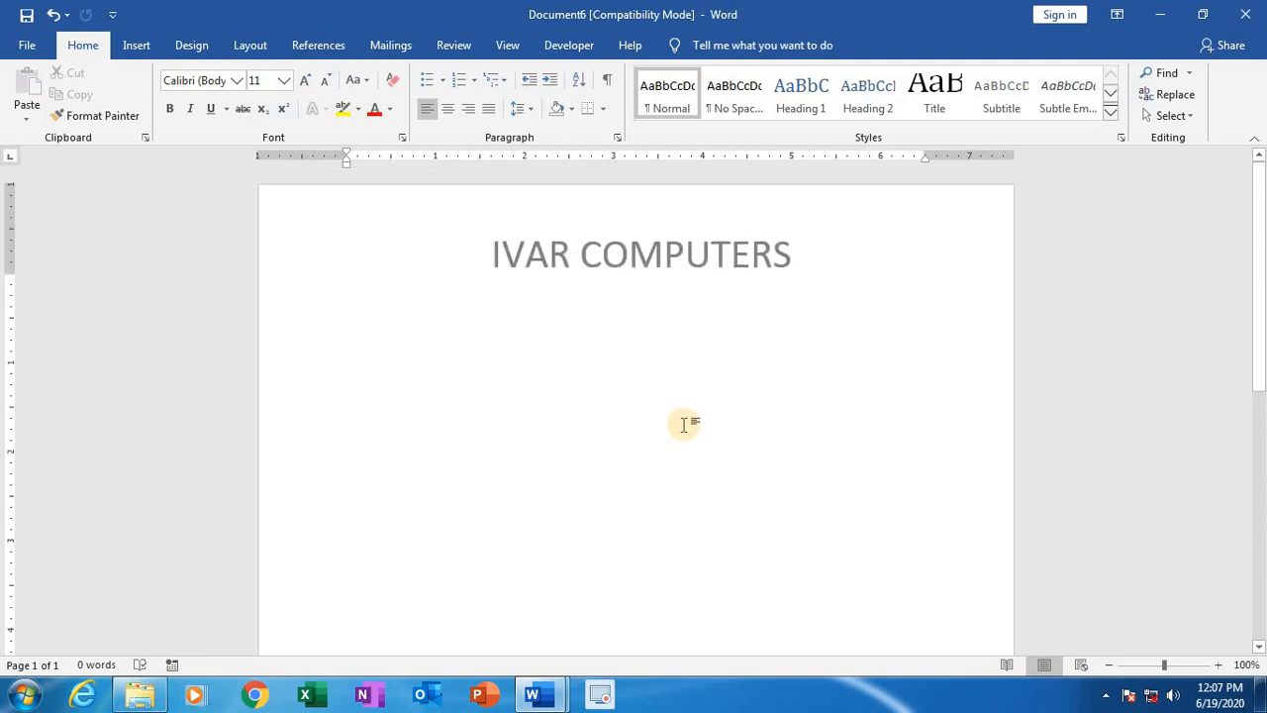
Step: Add blank lines to the document body until it runs onto further pages that repeat the header and footer
{"action": "key", "text": "ctrl+z"}
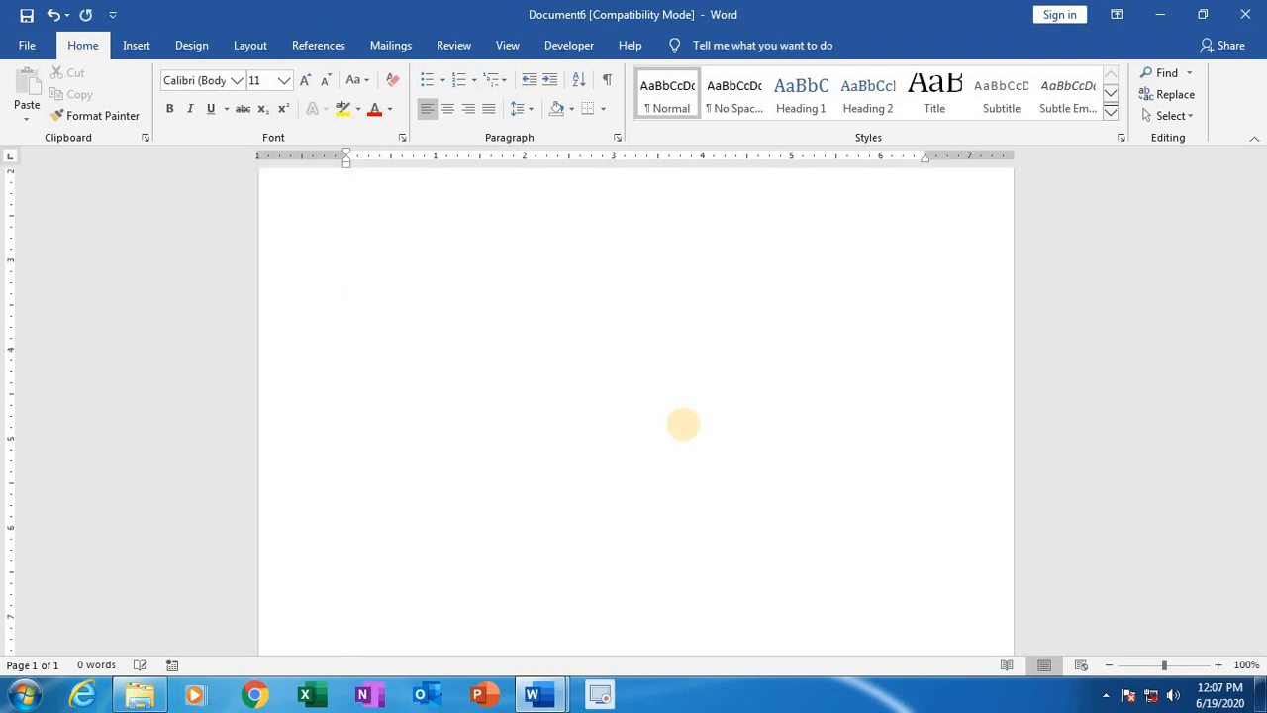
{"action": "key", "text": "Return"}
{"action": "key", "text": "Return"}
{"action": "key", "text": "Return"}
{"action": "key", "text": "Return"}
{"action": "key", "text": "Return"}
{"action": "key", "text": "Return"}
{"action": "key", "text": "Return"}
{"action": "key", "text": "Return"}
{"action": "key", "text": "Return"}
{"action": "key", "text": "Return"}
{"action": "key", "text": "Return"}
{"action": "key", "text": "Return"}
{"action": "key", "text": "Return"}
{"action": "key", "text": "Return"}
{"action": "key", "text": "Return"}
{"action": "key", "text": "Return"}
{"action": "key", "text": "Return"}
{"action": "key", "text": "Return"}
{"action": "key", "text": "Return"}
{"action": "key", "text": "Return"}
{"action": "key", "text": "Return"}
{"action": "key", "text": "Return"}
{"action": "key", "text": "Return"}
{"action": "key", "text": "Return"}
{"action": "key", "text": "Return"}
{"action": "key", "text": "Return"}
{"action": "key", "text": "Return"}
{"action": "key", "text": "Return"}
{"action": "key", "text": "Return"}
{"action": "key", "text": "Return"}
{"action": "key", "text": "Return"}
{"action": "key", "text": "Return"}
{"action": "key", "text": "Return"}
{"action": "key", "text": "Return"}
{"action": "key", "text": "Return"}
{"action": "key", "text": "Return"}
{"action": "key", "text": "Return"}
{"action": "key", "text": "Return"}
{"action": "key", "text": "Return"}
{"action": "key", "text": "Return"}
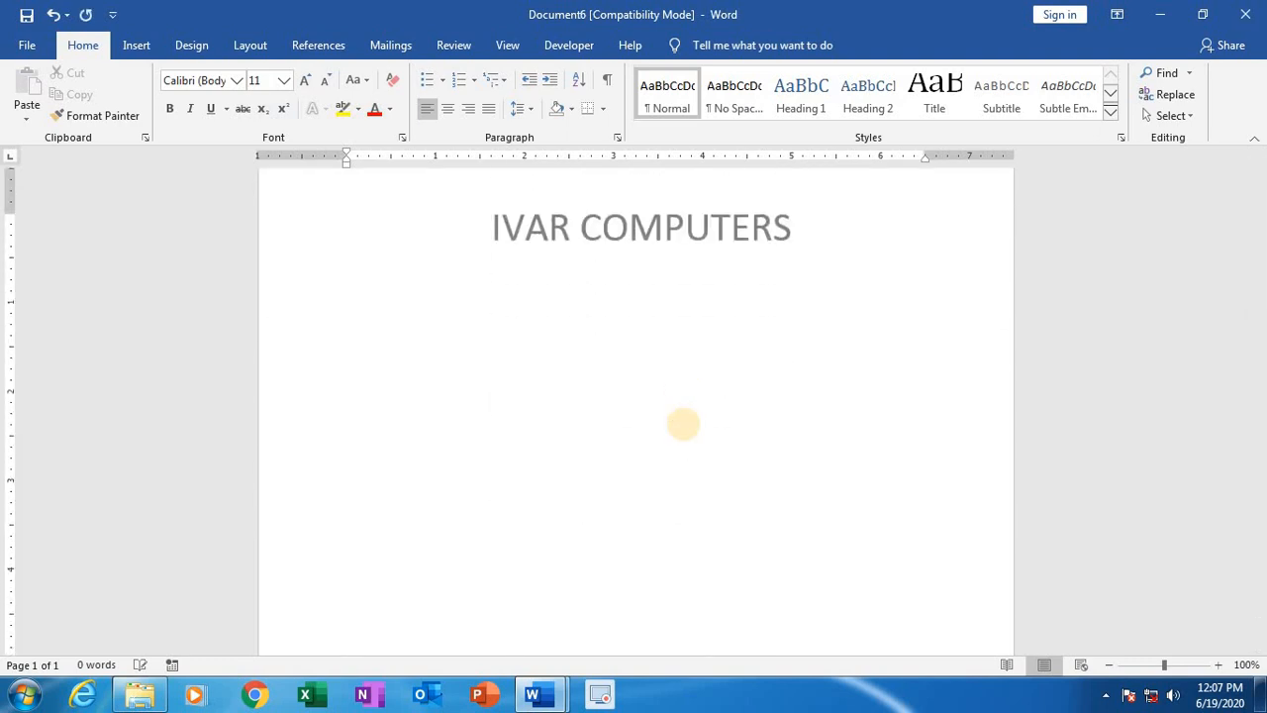
{"action": "key", "text": "Return"}
{"action": "key", "text": "Return"}
{"action": "key", "text": "Return"}
{"action": "key", "text": "Return"}
{"action": "key", "text": "Return"}
{"action": "key", "text": "Return"}
{"action": "key", "text": "Return"}
{"action": "key", "text": "Return"}
{"action": "key", "text": "Return"}
{"action": "key", "text": "Return"}
{"action": "key", "text": "Return"}
{"action": "key", "text": "Return"}
{"action": "key", "text": "Return"}
{"action": "key", "text": "Return"}
{"action": "key", "text": "Return"}
{"action": "key", "text": "Return"}
{"action": "key", "text": "Return"}
{"action": "key", "text": "Return"}
{"action": "key", "text": "Return"}
{"action": "key", "text": "Return"}
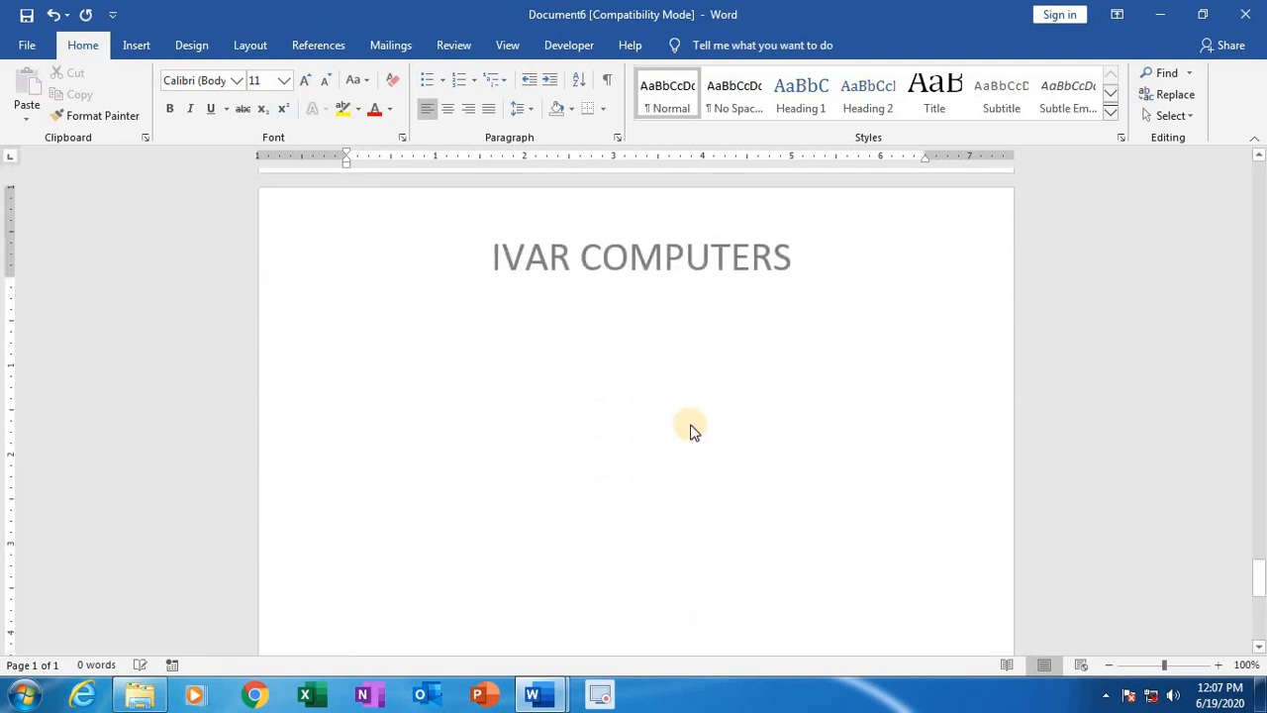
{"action": "key", "text": "Return"}
{"action": "key", "text": "Return"}
{"action": "key", "text": "Return"}
{"action": "key", "text": "Return"}
{"action": "key", "text": "Return"}
{"action": "key", "text": "Return"}
{"action": "key", "text": "Return"}
{"action": "key", "text": "Return"}
{"action": "key", "text": "Return"}
{"action": "key", "text": "Return"}
{"action": "key", "text": "Return"}
{"action": "key", "text": "Return"}
{"action": "key", "text": "Return"}
{"action": "key", "text": "Return"}
{"action": "key", "text": "Return"}
{"action": "key", "text": "Return"}
{"action": "key", "text": "Return"}
{"action": "key", "text": "Return"}
{"action": "key", "text": "Return"}
{"action": "key", "text": "Return"}
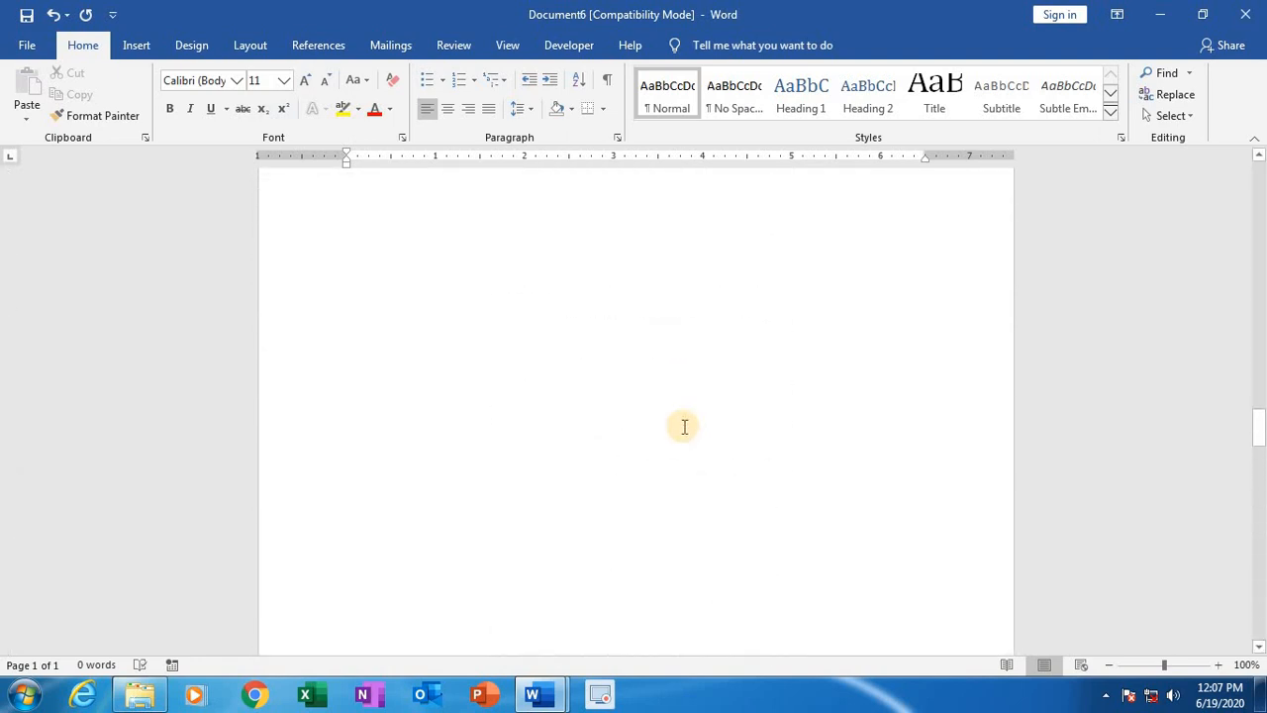
Step: Add more blank lines to the document body and place the cursor back at the start of the first page
{"action": "key", "text": "Return"}
{"action": "key", "text": "Return"}
{"action": "key", "text": "Return"}
{"action": "key", "text": "Return"}
{"action": "key", "text": "Return"}
{"action": "key", "text": "Return"}
{"action": "key", "text": "Return"}
{"action": "key", "text": "Return"}
{"action": "key", "text": "Return"}
{"action": "key", "text": "Return"}
{"action": "key", "text": "Return"}
{"action": "key", "text": "Return"}
{"action": "key", "text": "Return"}
{"action": "key", "text": "Return"}
{"action": "key", "text": "Return"}
{"action": "key", "text": "Return"}
{"action": "key", "text": "Return"}
{"action": "key", "text": "Return"}
{"action": "key", "text": "Return"}
{"action": "key", "text": "Return"}
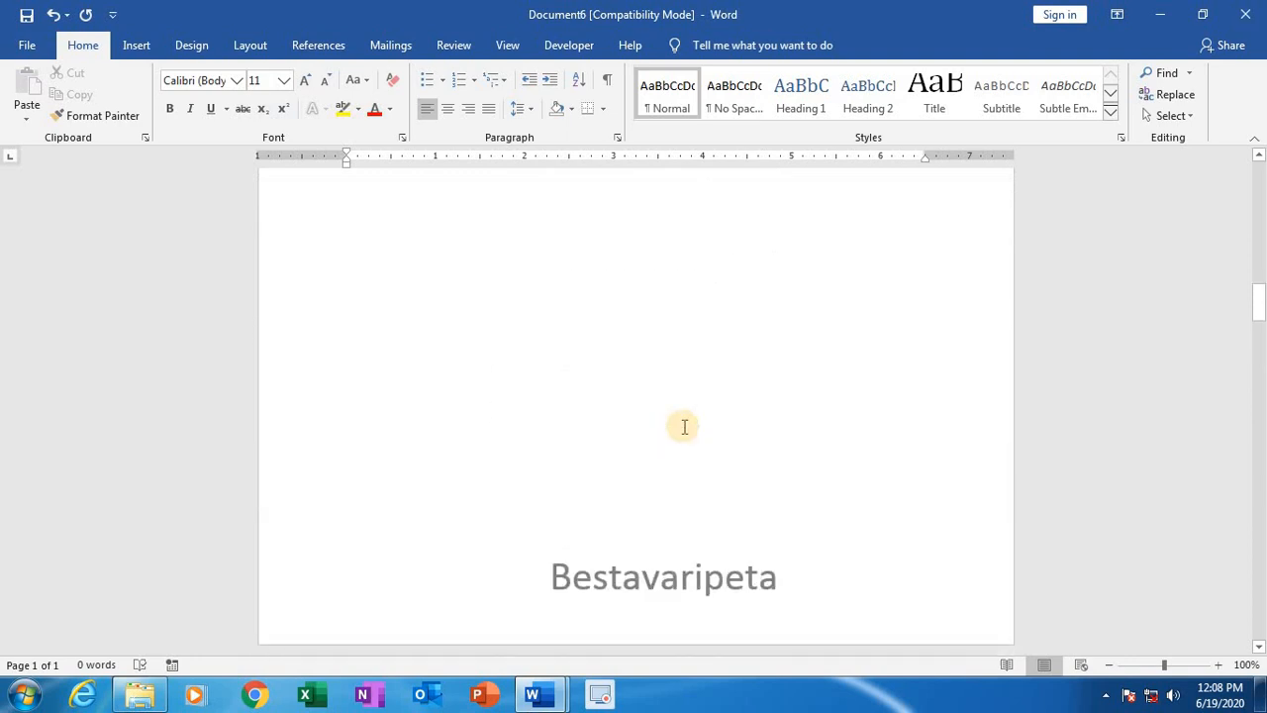
{"action": "scroll", "coordinate": [684, 427], "scroll_direction": "up", "scroll_amount": 20}
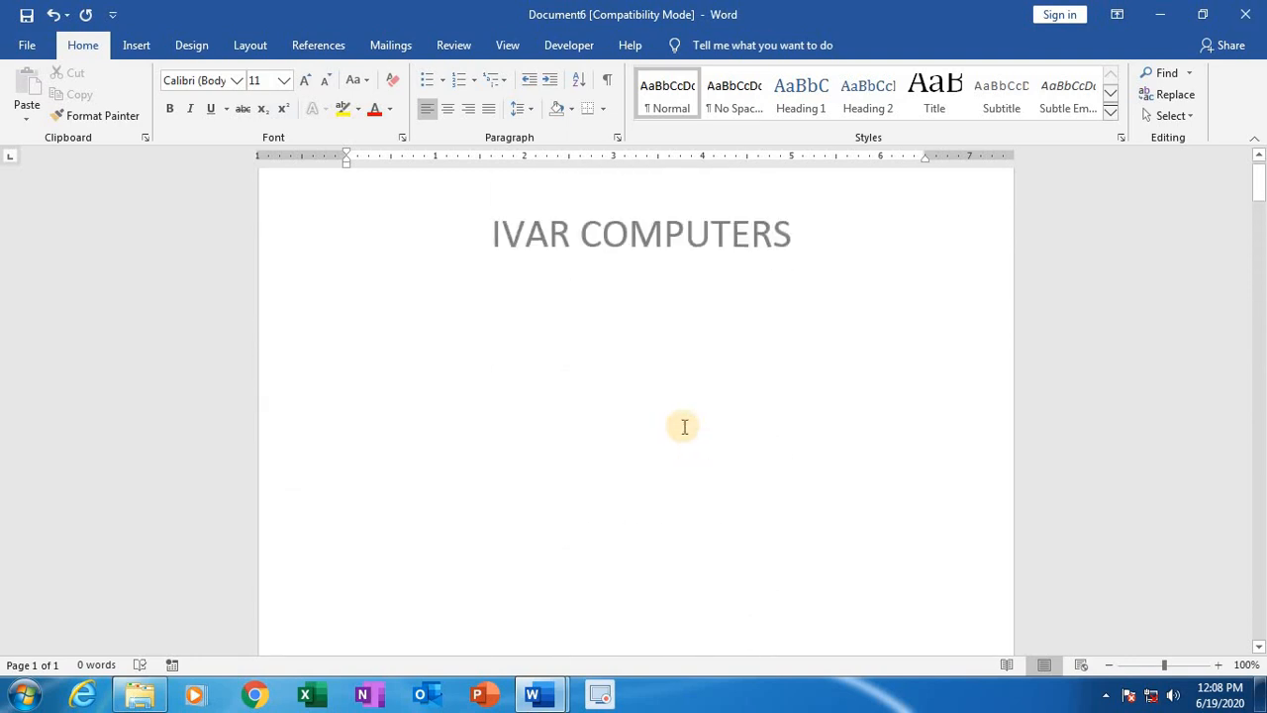
{"action": "left_click", "coordinate": [802, 262]}
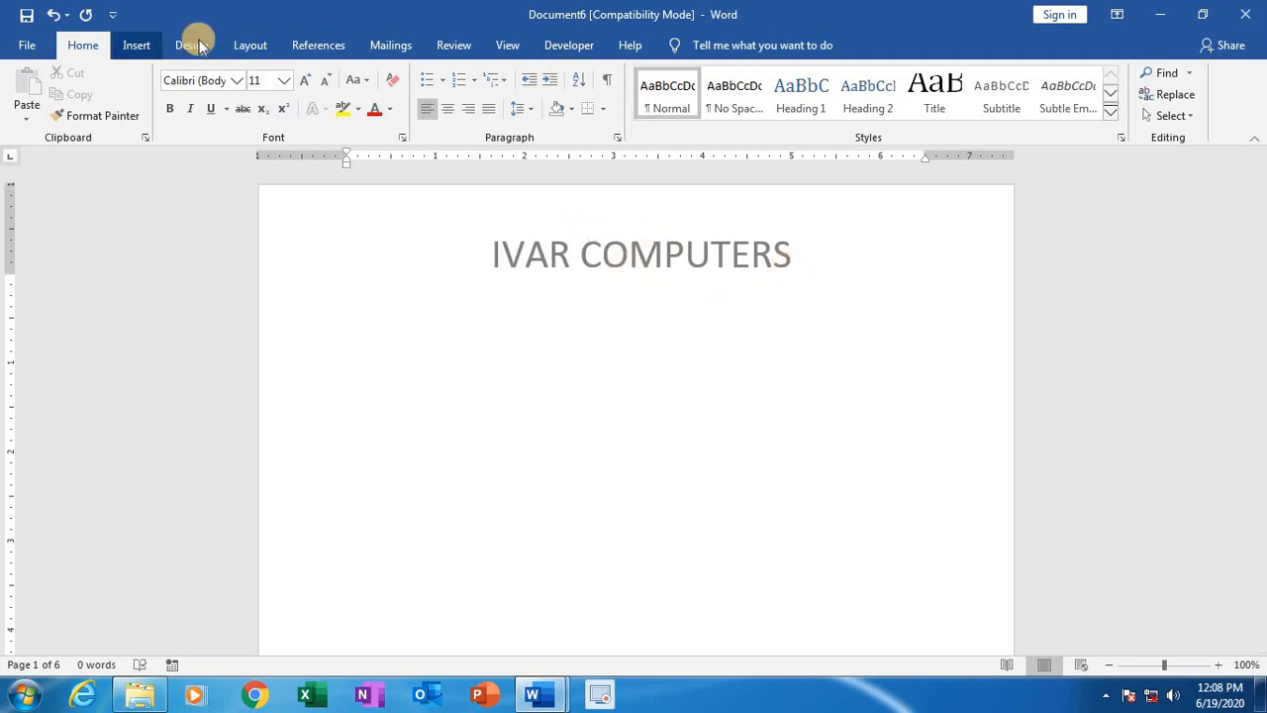
Step: Replace the header title with the built-in Blank header
{"action": "left_click", "coordinate": [136, 45]}
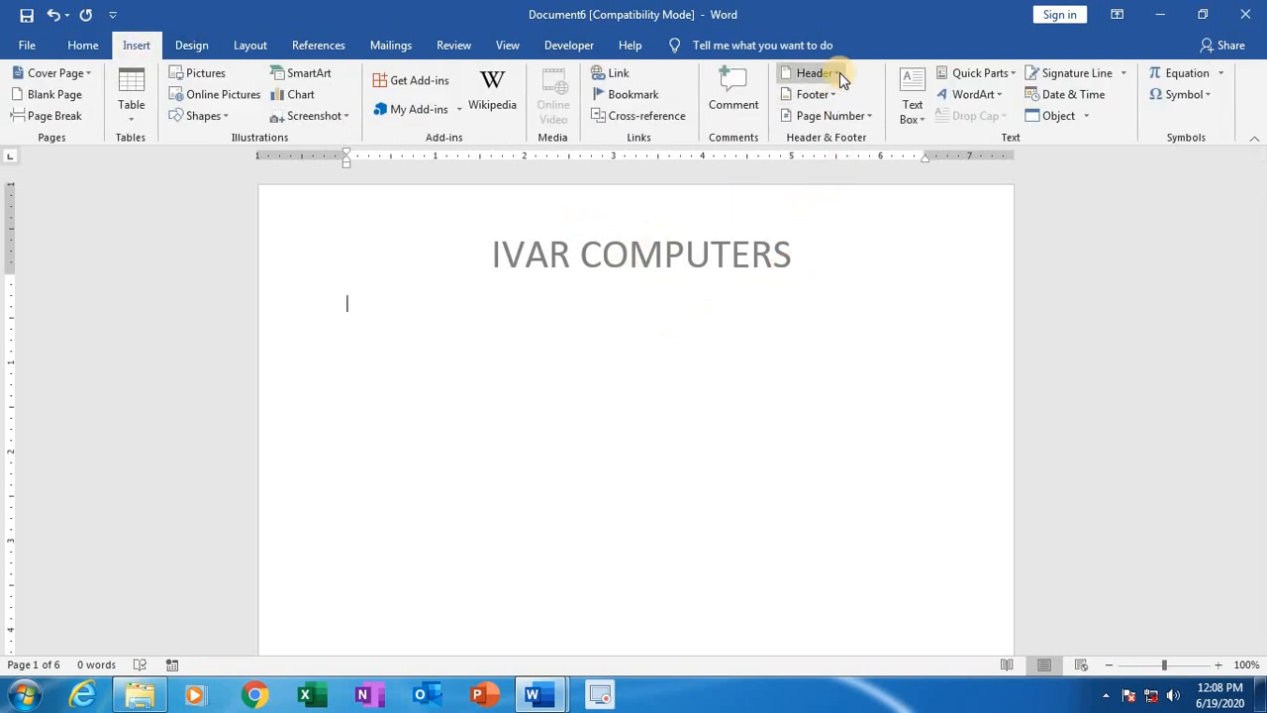
{"action": "left_click", "coordinate": [839, 72]}
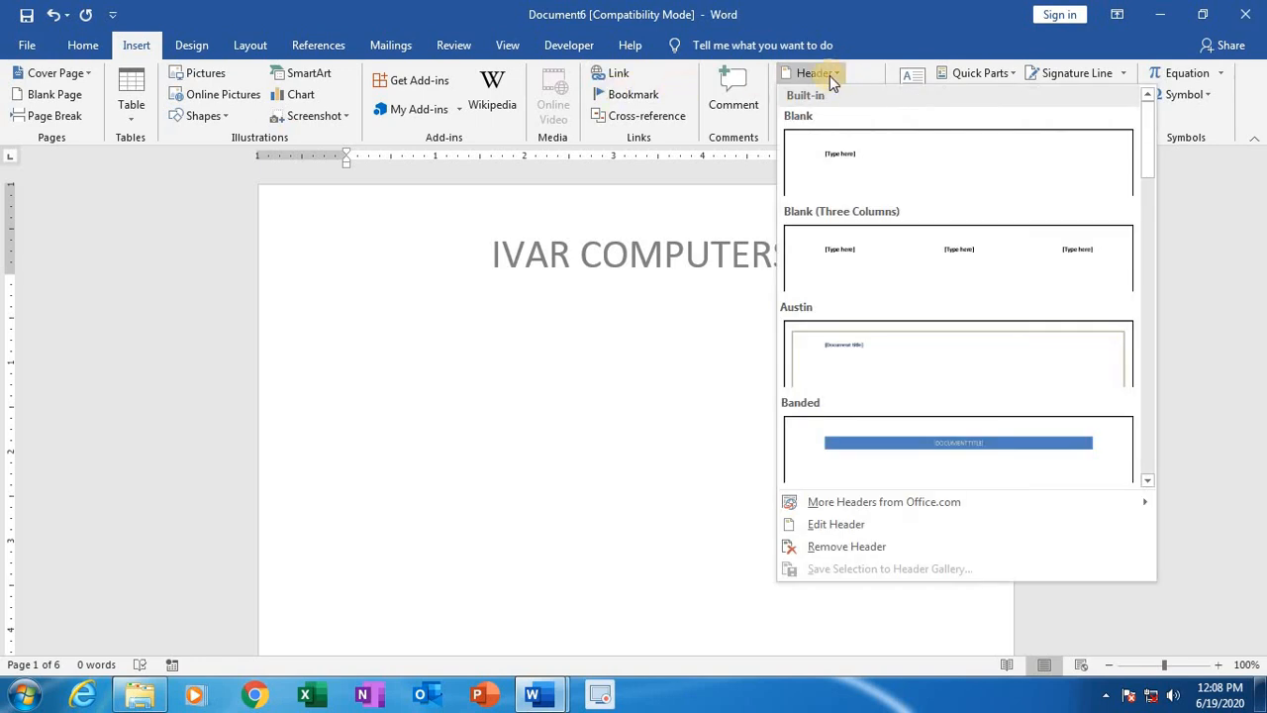
{"action": "left_click", "coordinate": [826, 162]}
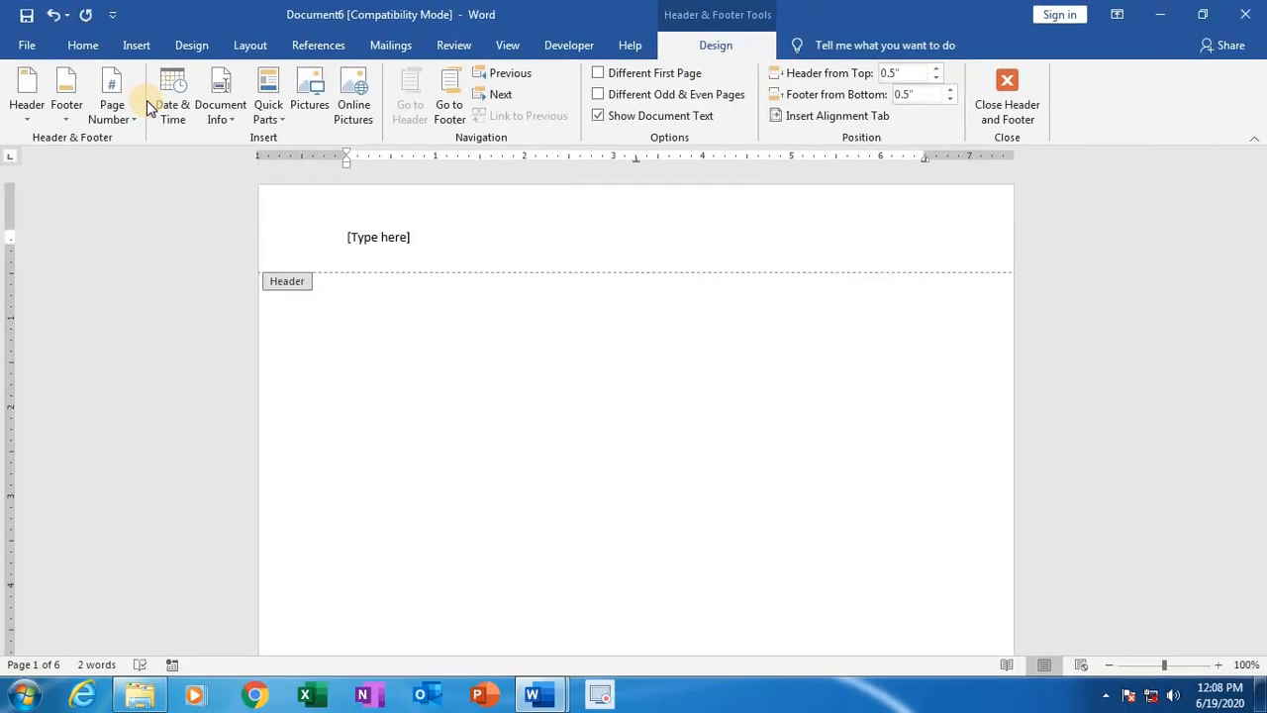
Step: Insert a centred page number at the top of the page in the Plain Number 2 style and close header editing
{"action": "left_click", "coordinate": [116, 104]}
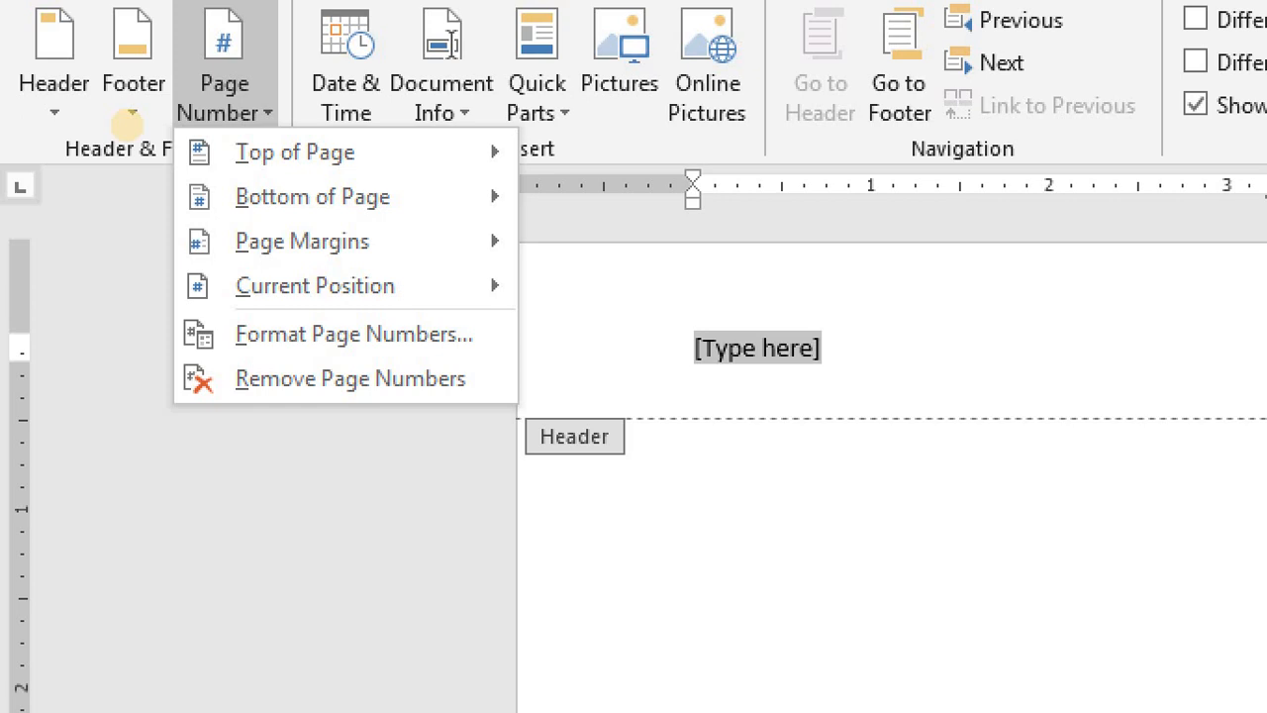
{"action": "key", "text": "Escape"}
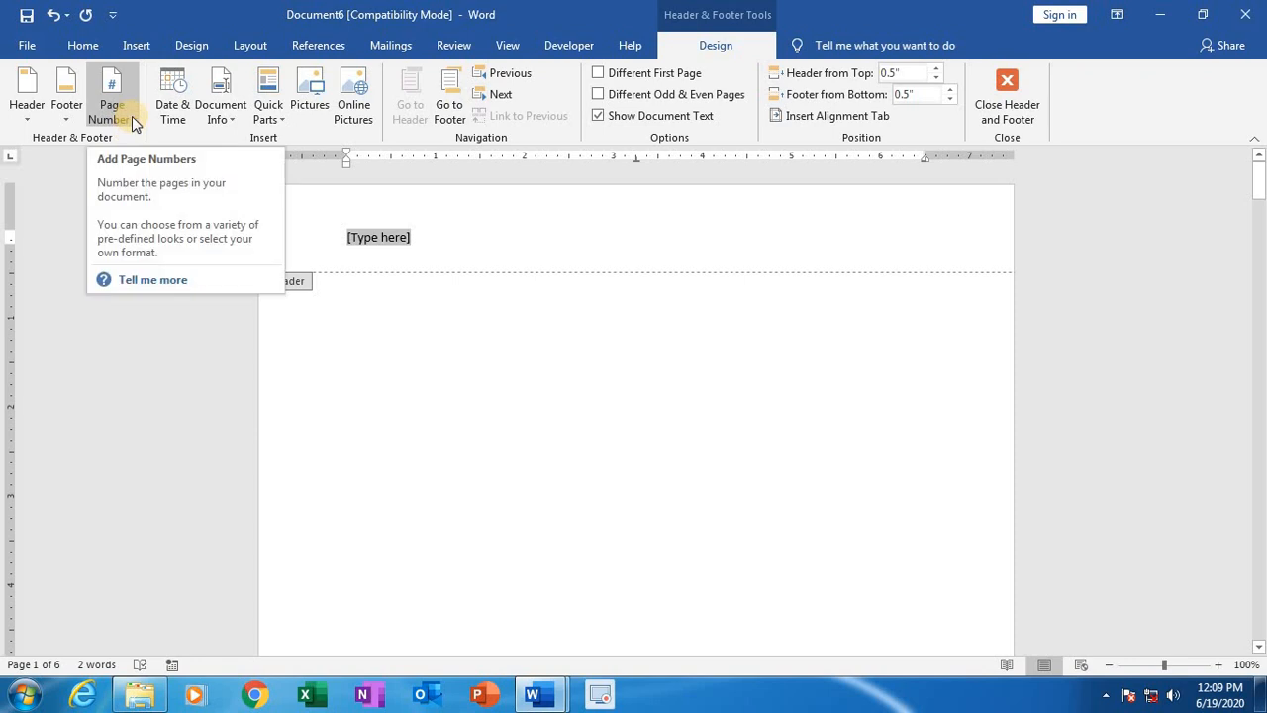
{"action": "left_click", "coordinate": [132, 117]}
{"action": "mouse_move", "coordinate": [122, 133]}
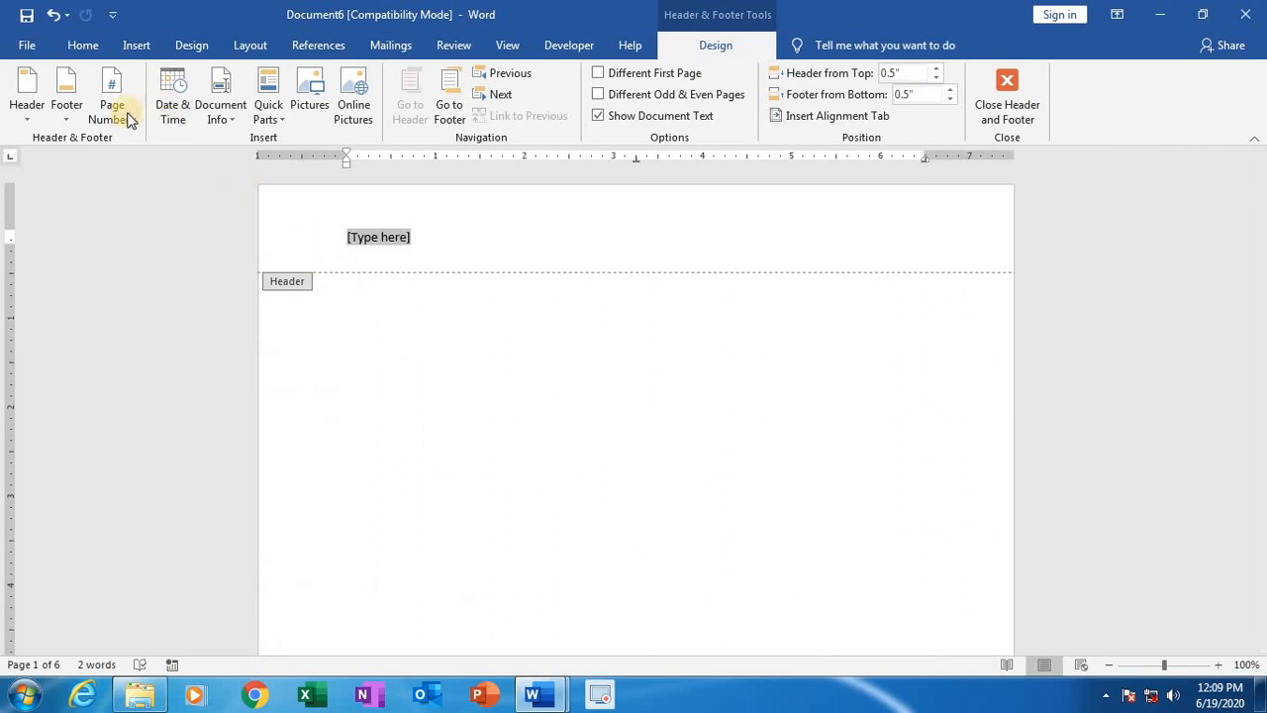
{"action": "left_click", "coordinate": [134, 119]}
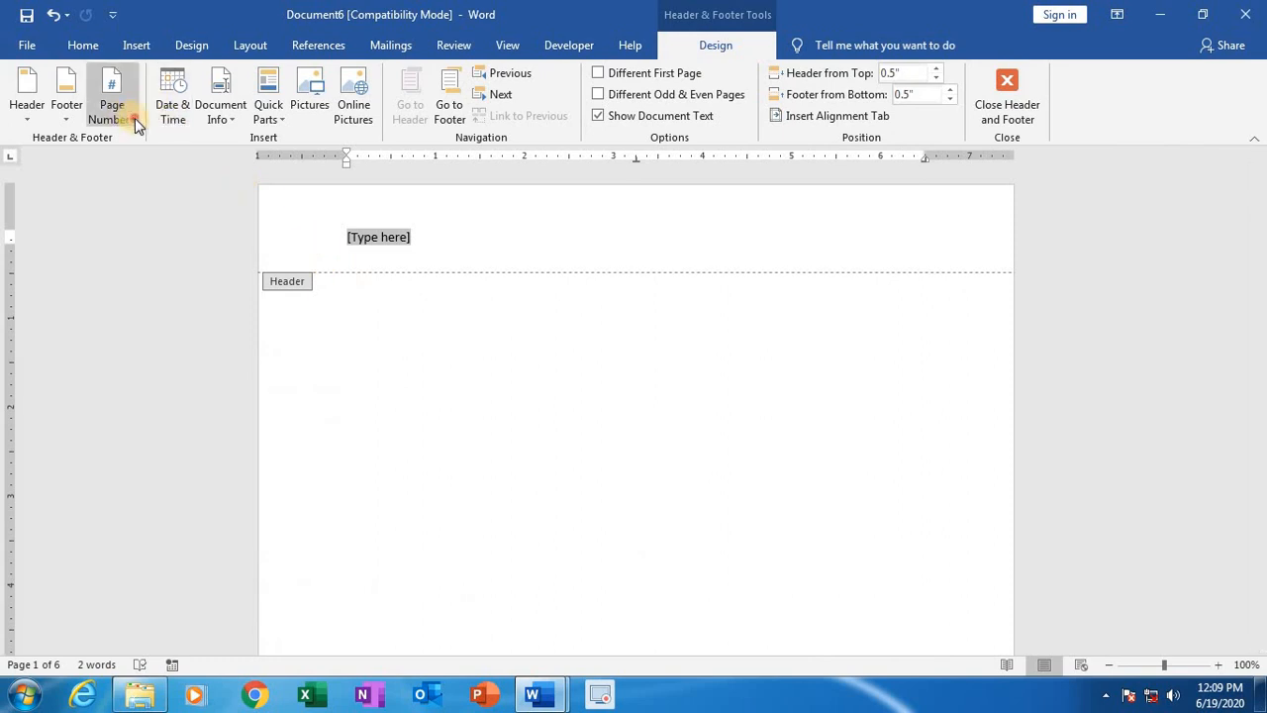
{"action": "mouse_move", "coordinate": [149, 140]}
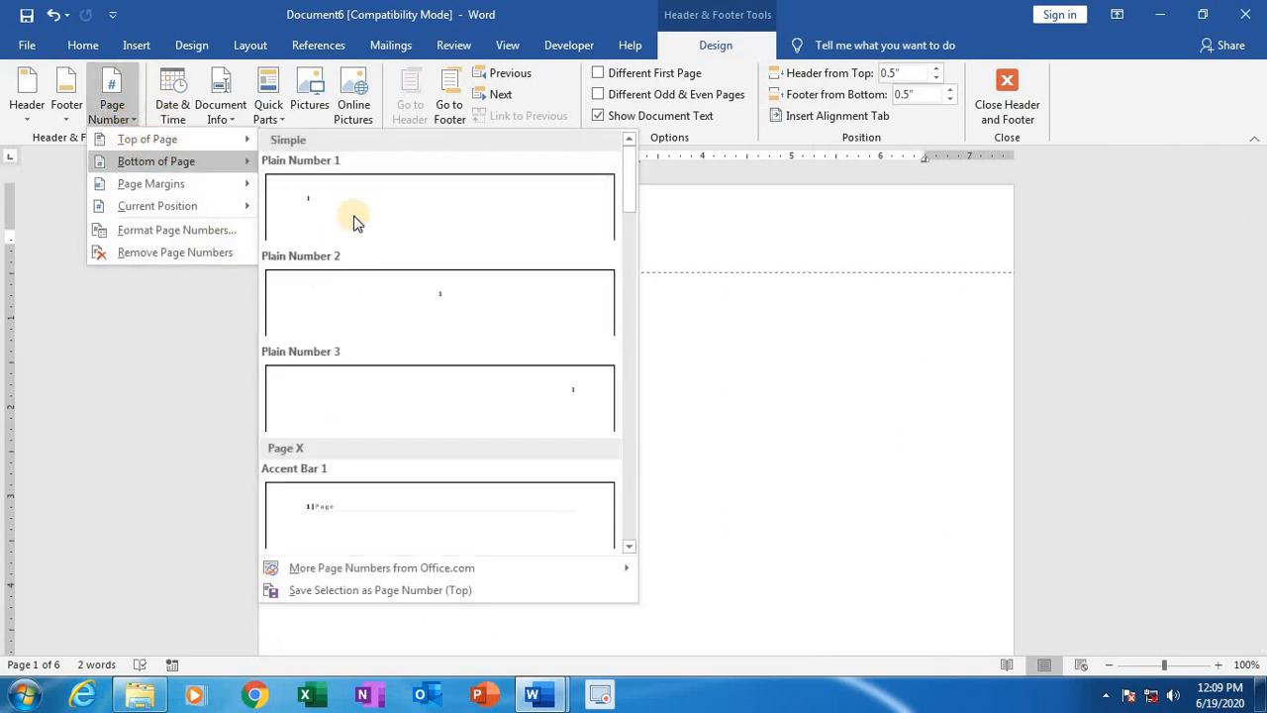
{"action": "left_click", "coordinate": [391, 300]}
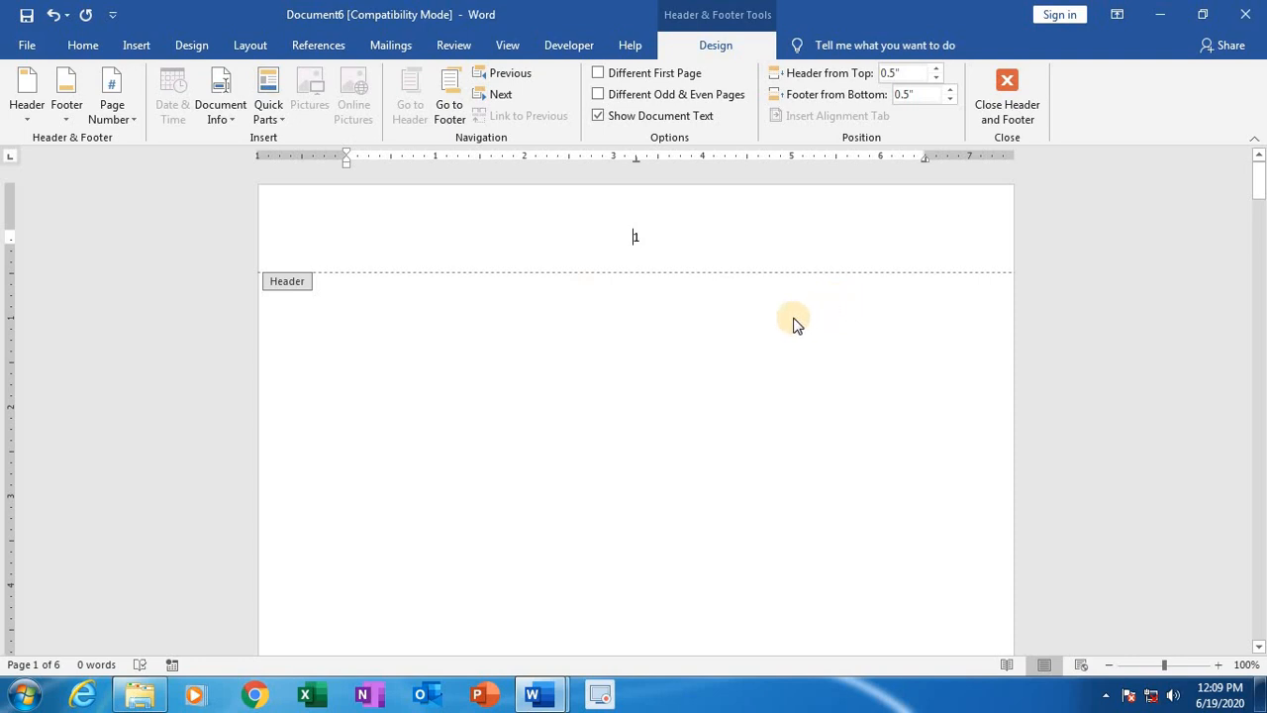
{"action": "double_click", "coordinate": [643, 455]}
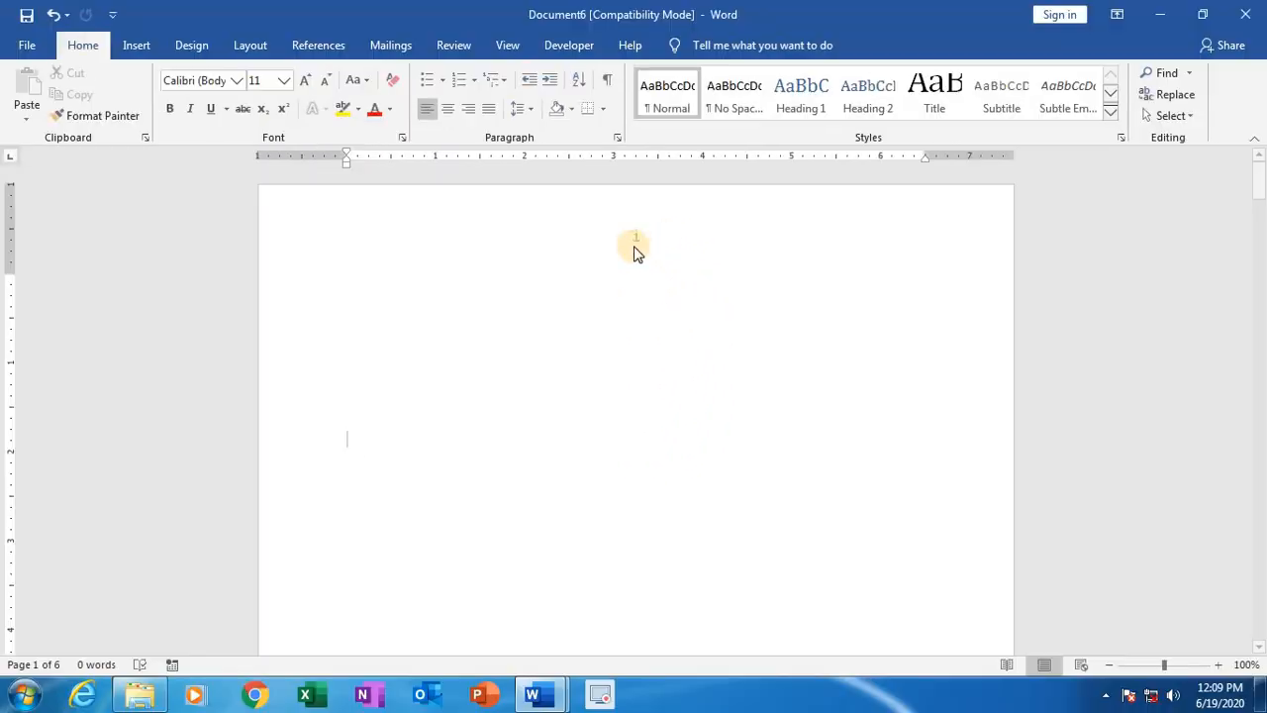
Step: Examine the page numbers in the headers of the following pages and return to the first page
{"action": "scroll", "coordinate": [560, 483], "scroll_direction": "down", "scroll_amount": 5}
{"action": "scroll", "coordinate": [597, 369], "scroll_direction": "down", "scroll_amount": 8}
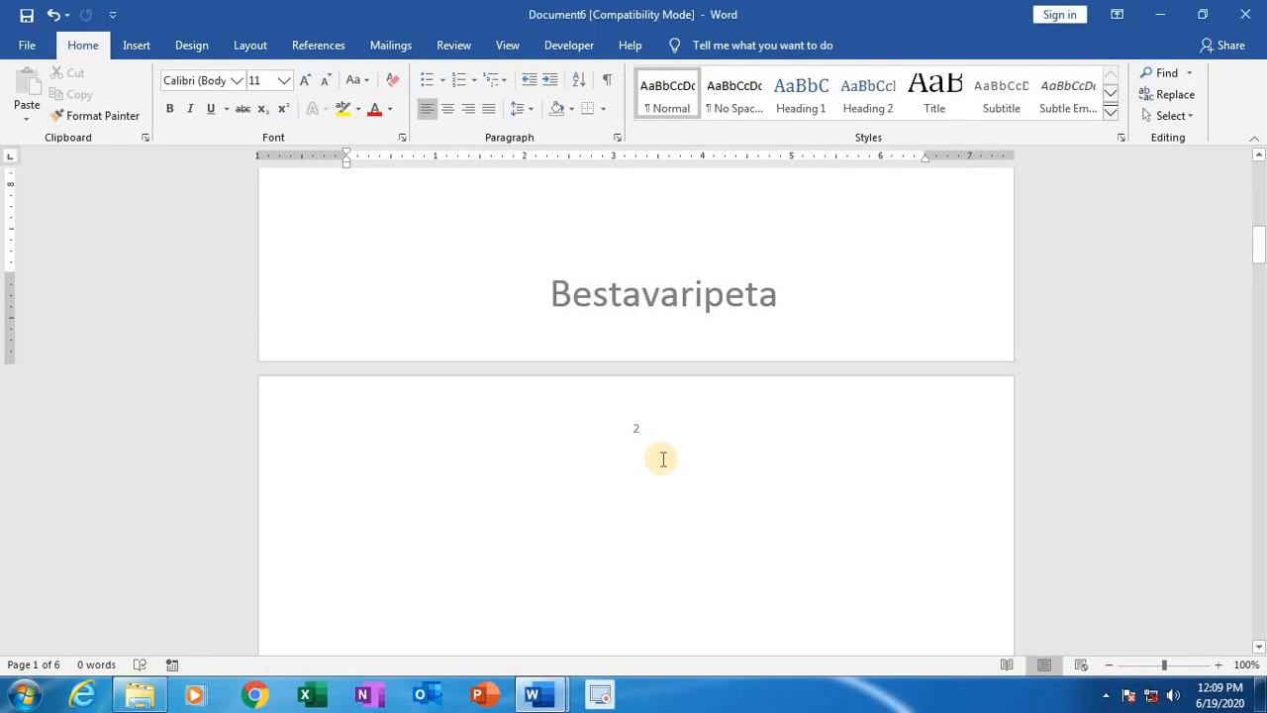
{"action": "scroll", "coordinate": [661, 458], "scroll_direction": "down", "scroll_amount": 10}
{"action": "scroll", "coordinate": [663, 467], "scroll_direction": "down", "scroll_amount": 3}
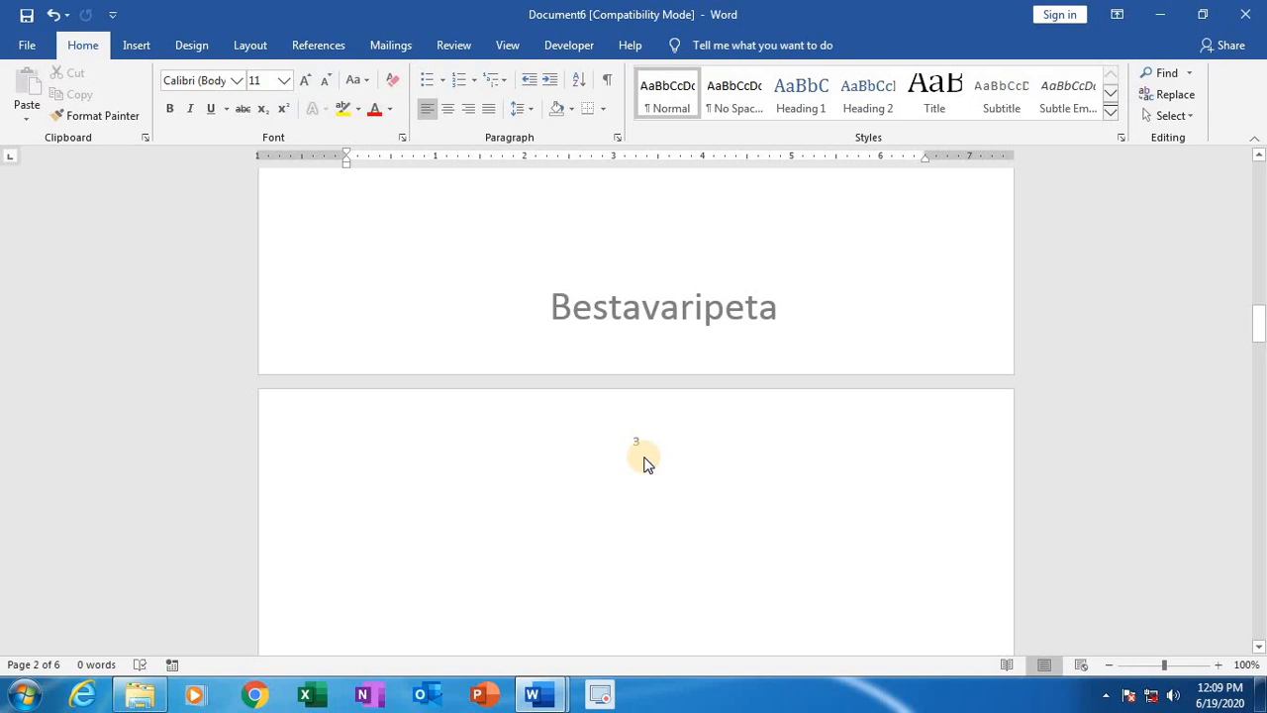
{"action": "scroll", "coordinate": [644, 456], "scroll_direction": "up", "scroll_amount": 10}
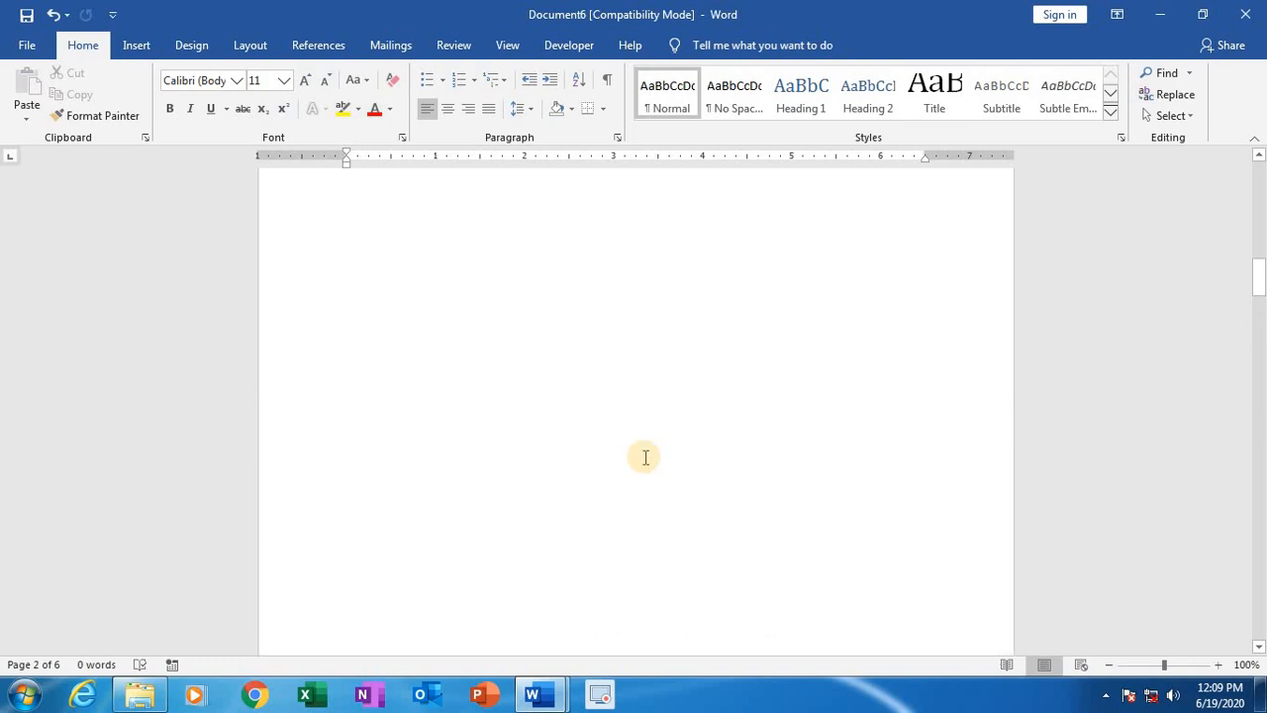
{"action": "scroll", "coordinate": [644, 456], "scroll_direction": "up", "scroll_amount": 10}
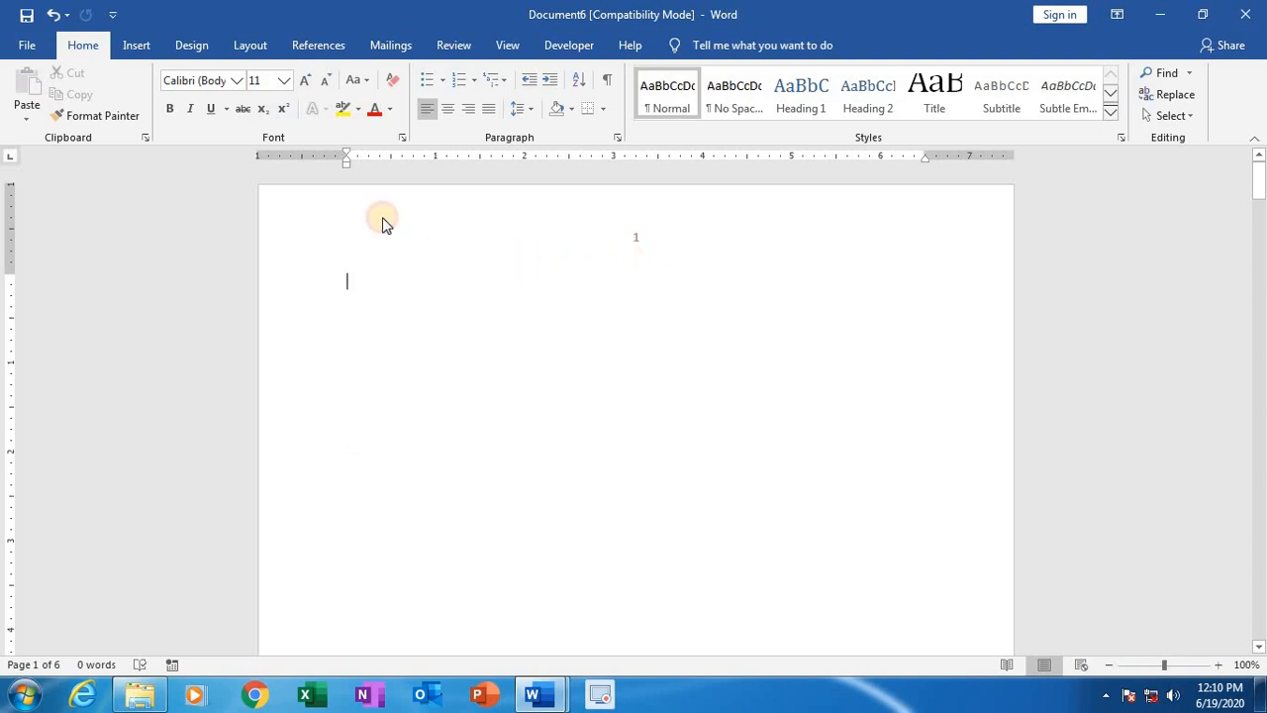
Step: Replace the header with a Blank one holding the date and time in the 6/19/2020 12:10:22 PM format, and close header editing
{"action": "left_click", "coordinate": [137, 46]}
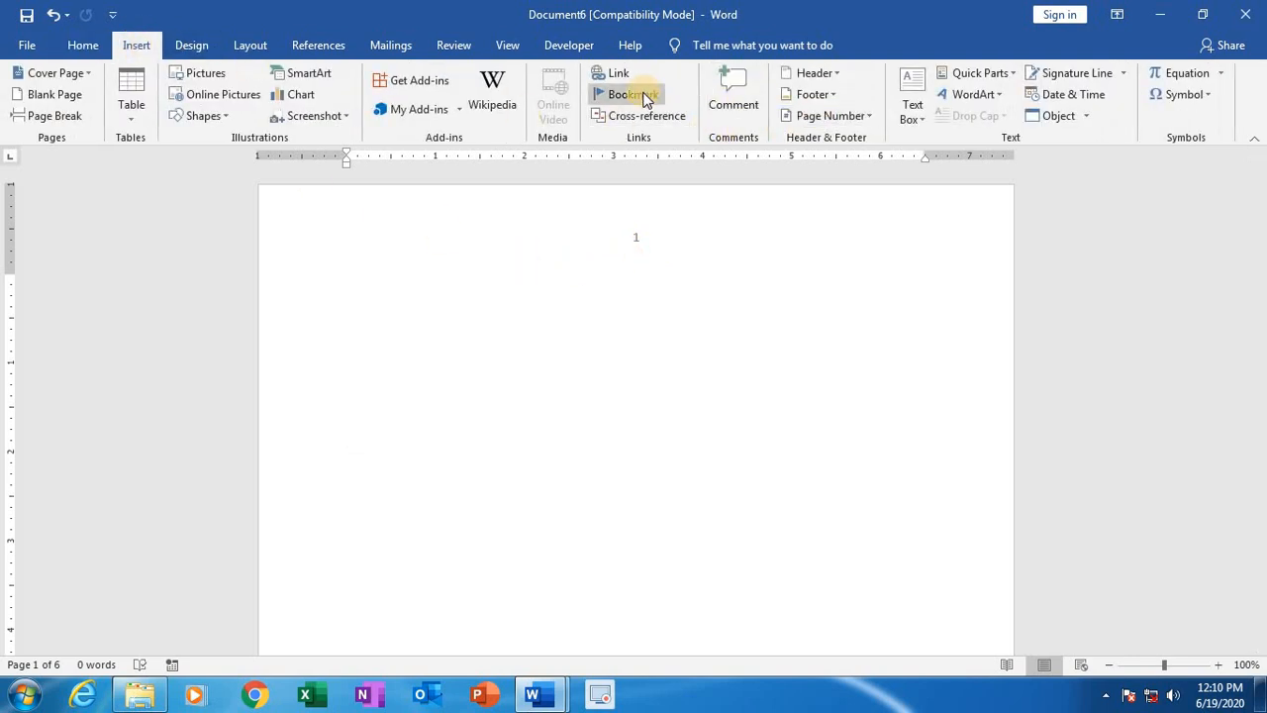
{"action": "left_click", "coordinate": [813, 73]}
{"action": "left_click", "coordinate": [851, 152]}
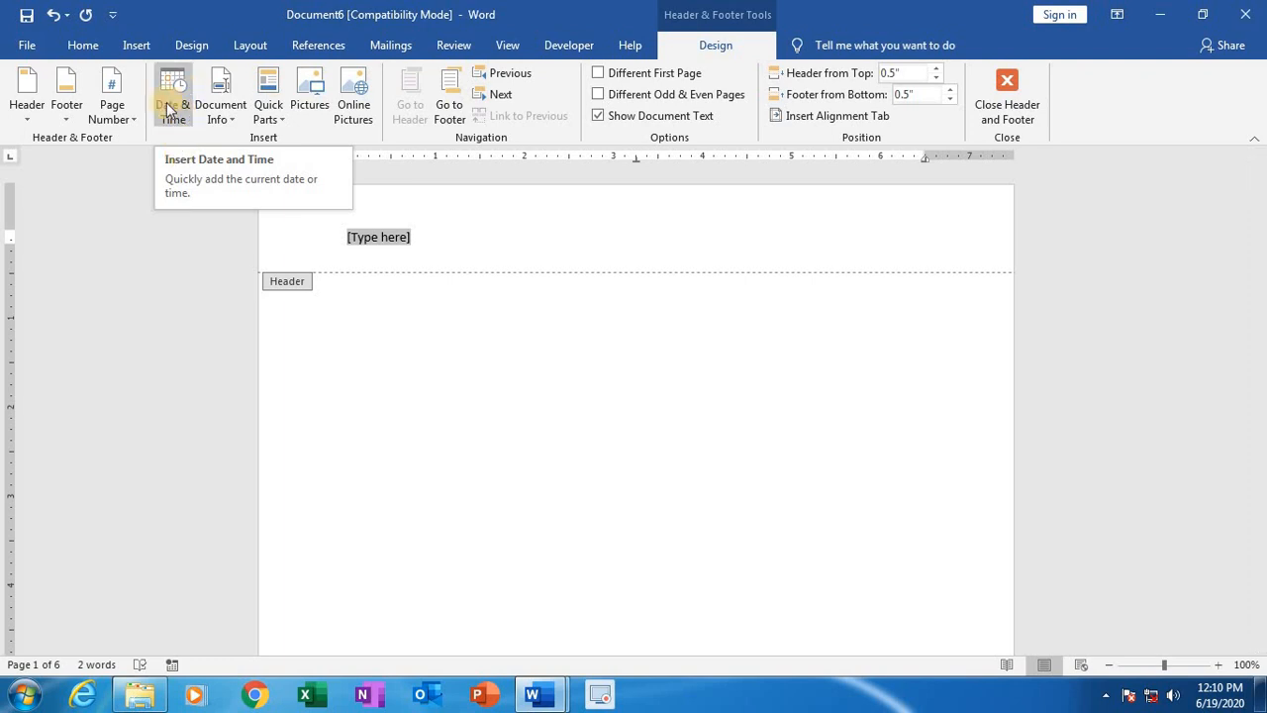
{"action": "left_click", "coordinate": [168, 109]}
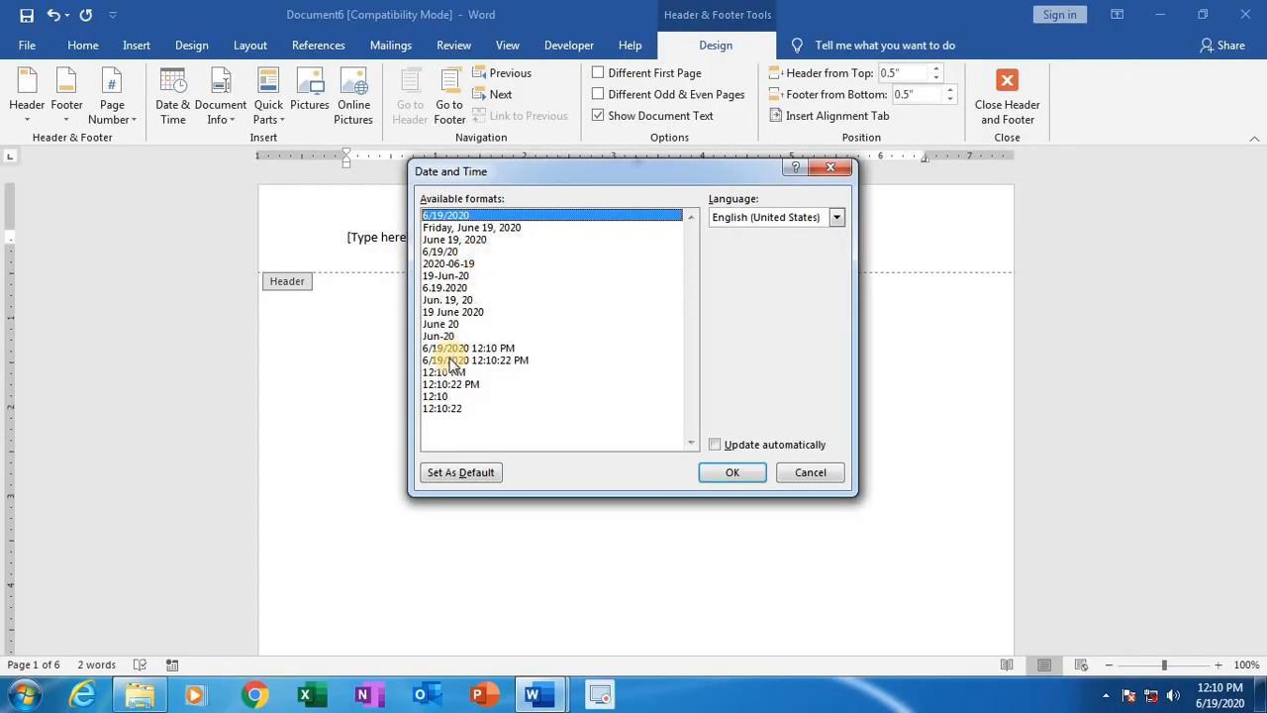
{"action": "left_click", "coordinate": [479, 361]}
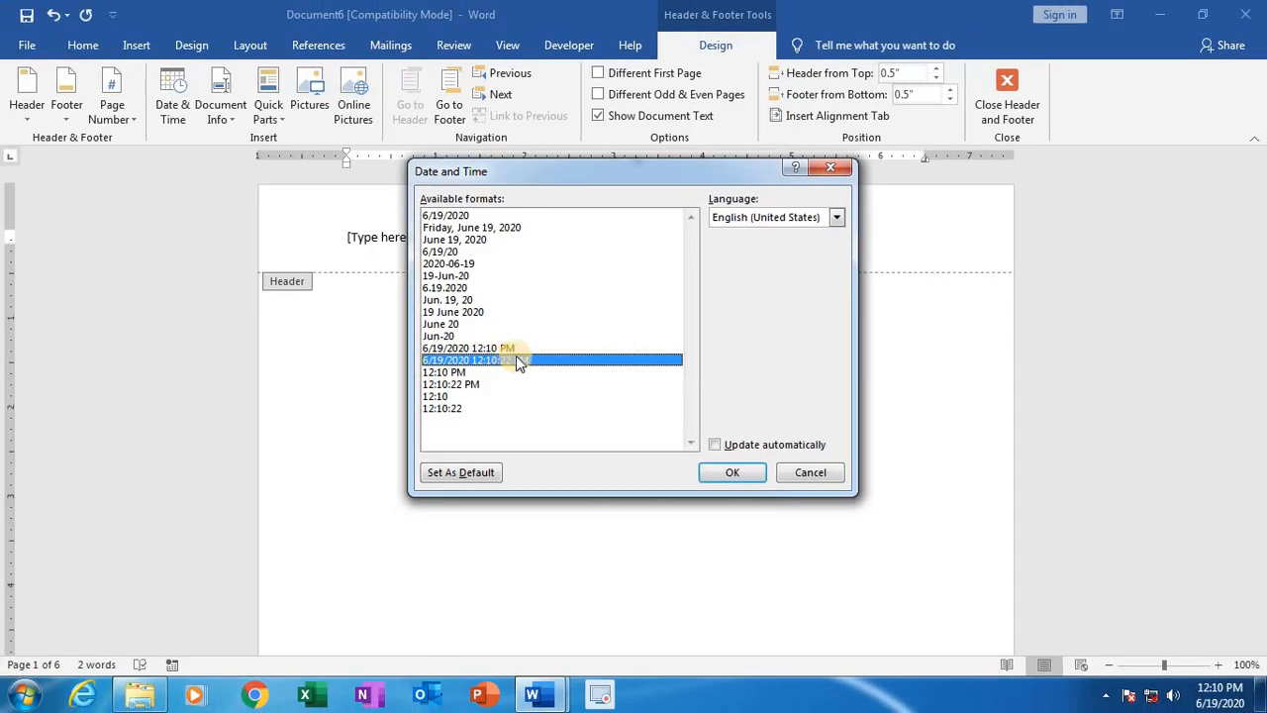
{"action": "left_click", "coordinate": [735, 475]}
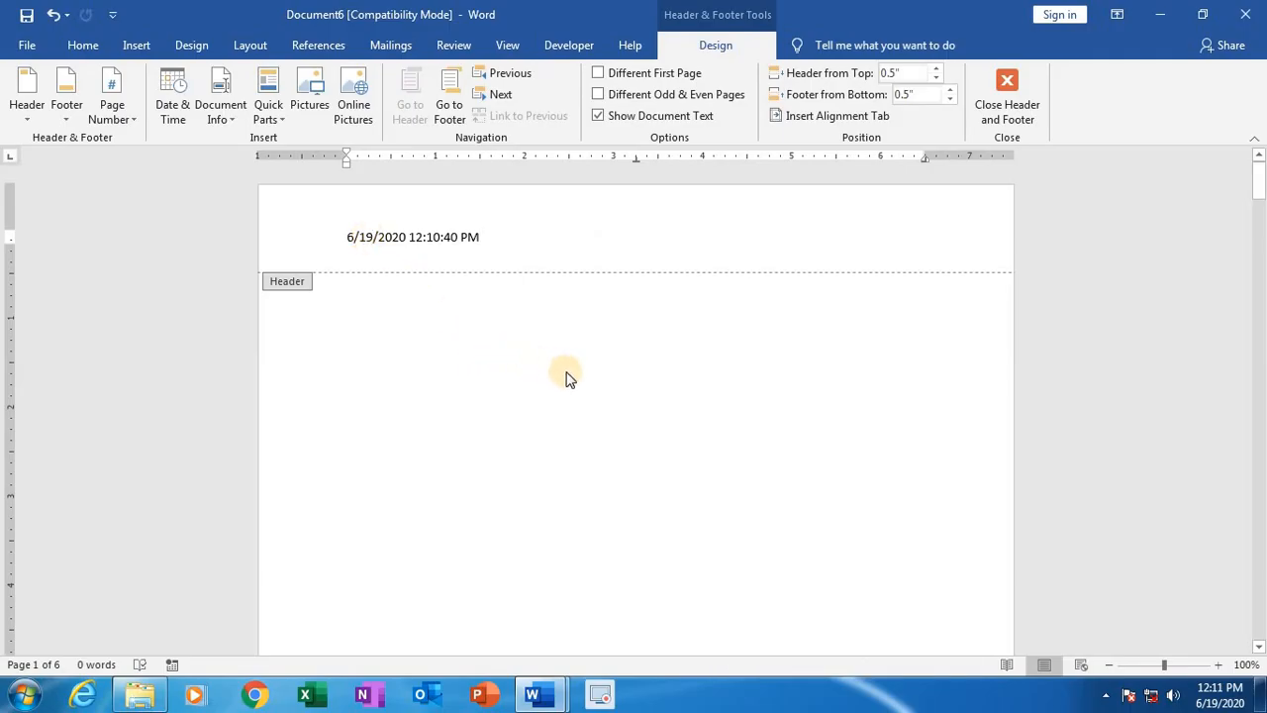
{"action": "double_click", "coordinate": [632, 398]}
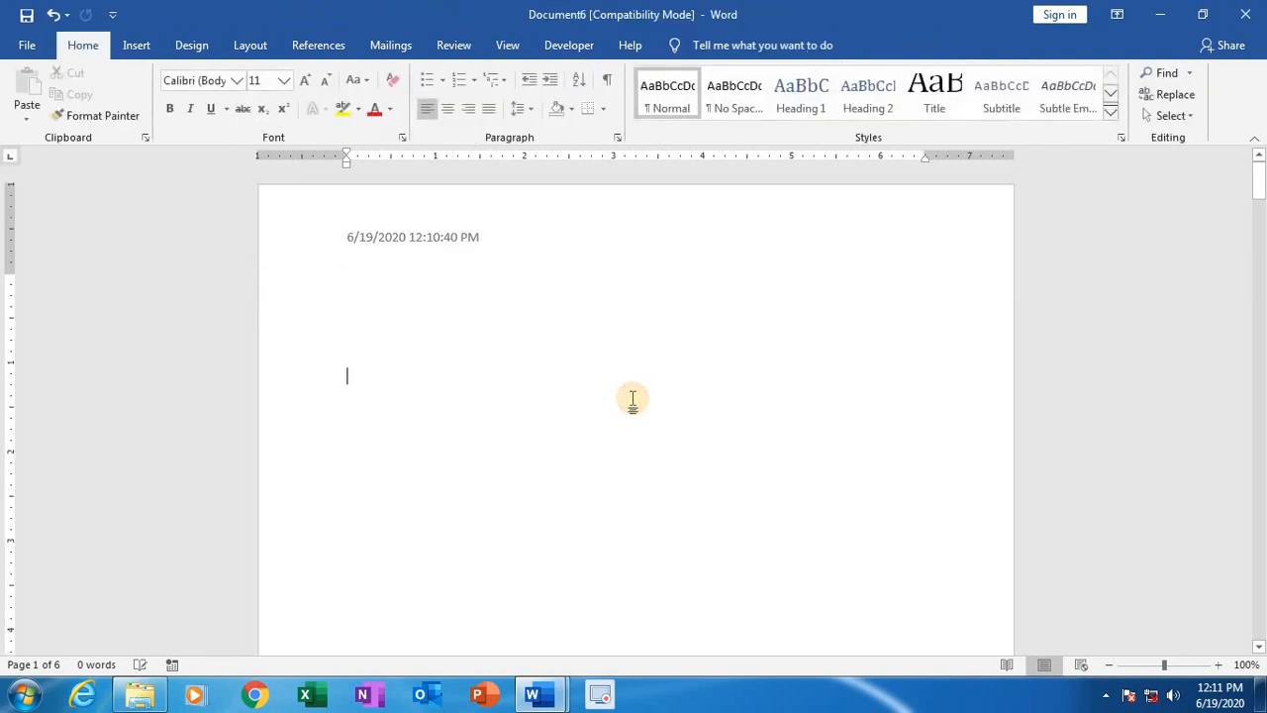
Step: Replace the date header with a Blank header and insert the Tulips sample picture into it
{"action": "left_click", "coordinate": [136, 46]}
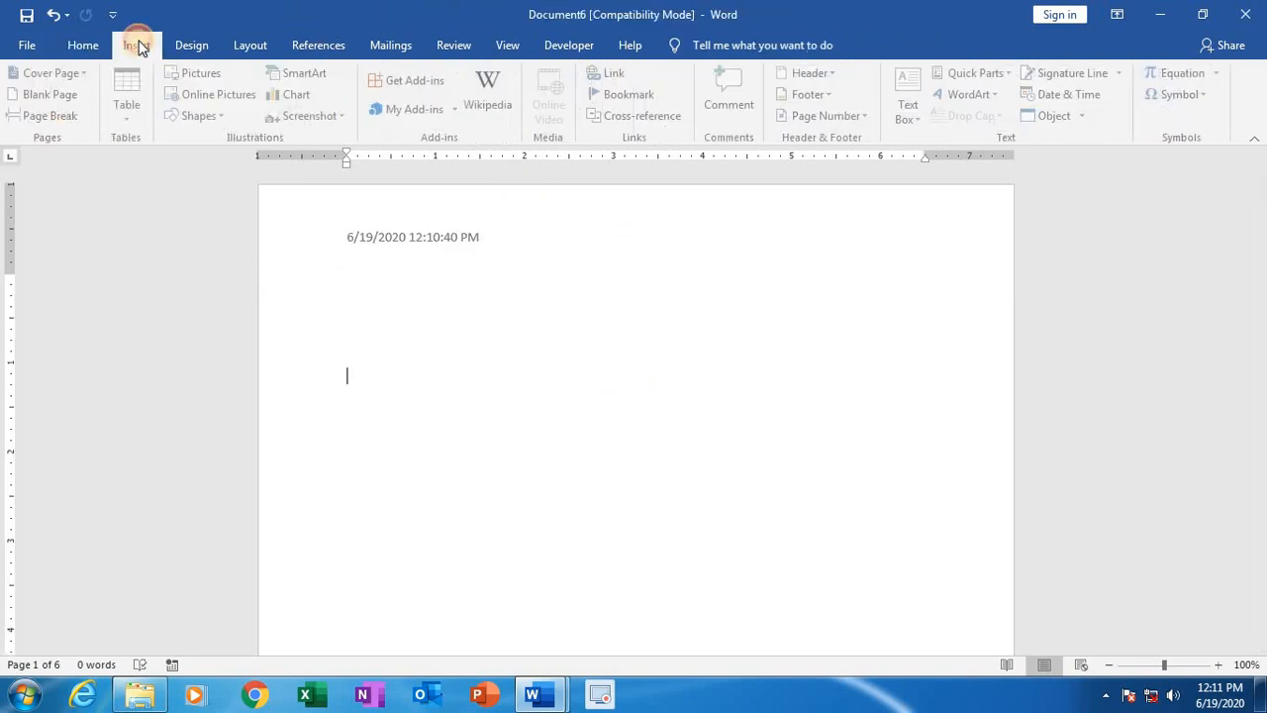
{"action": "left_click", "coordinate": [800, 80]}
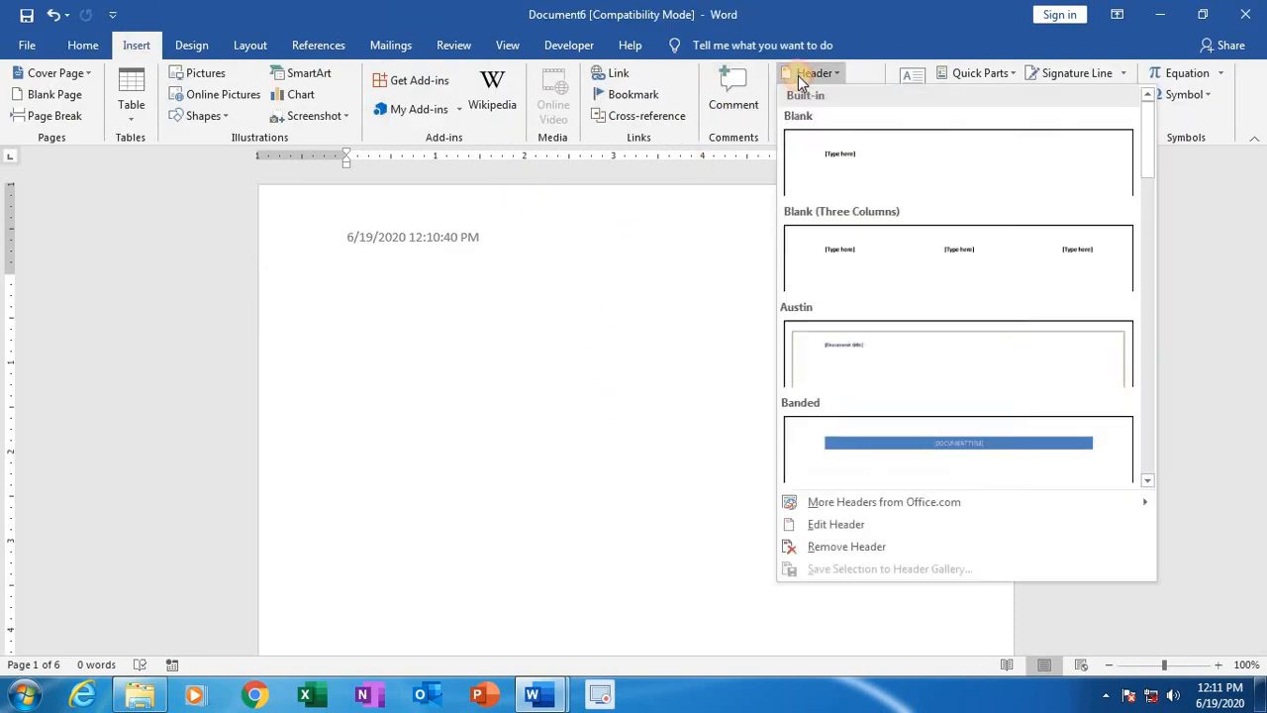
{"action": "left_click", "coordinate": [854, 172]}
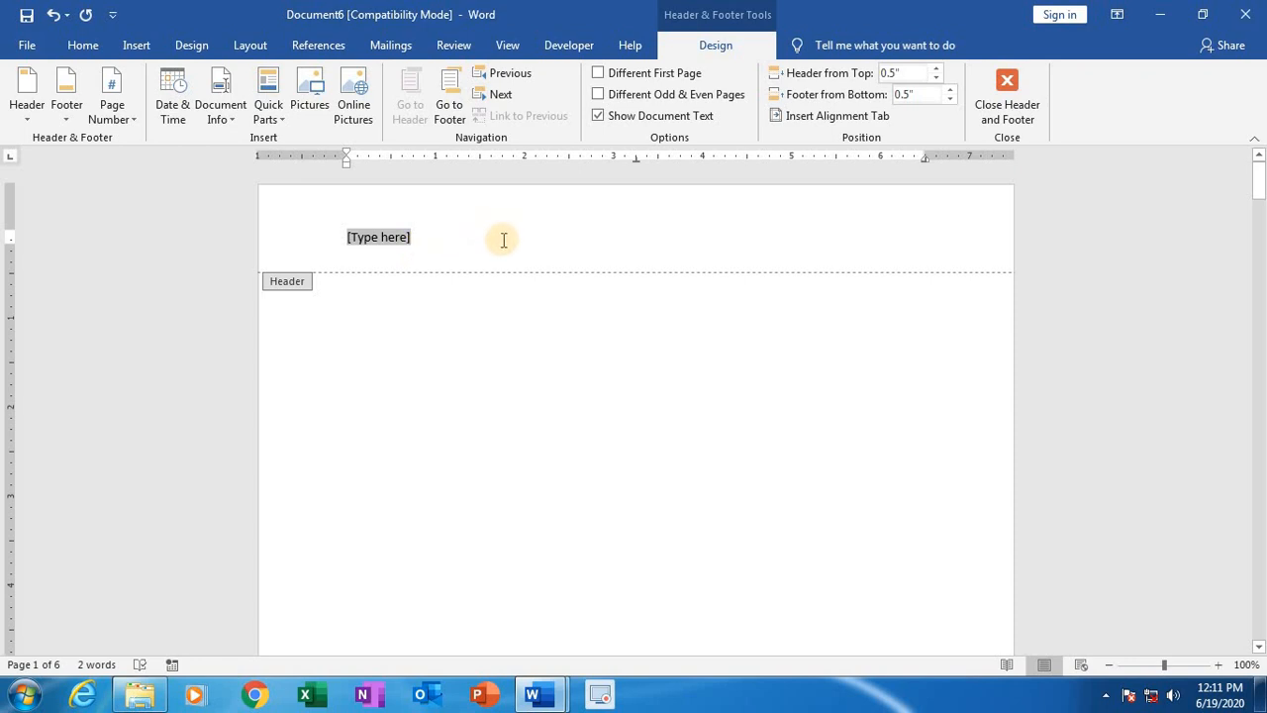
{"action": "left_click", "coordinate": [311, 94]}
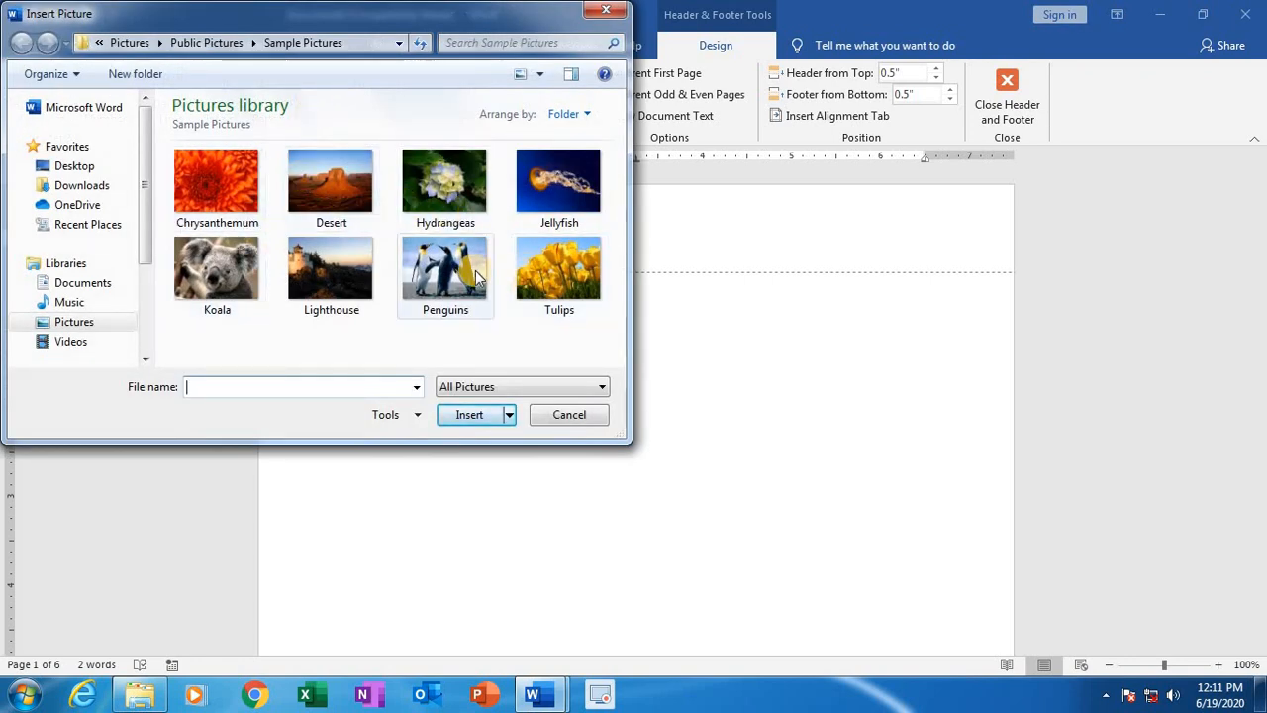
{"action": "left_click", "coordinate": [548, 265]}
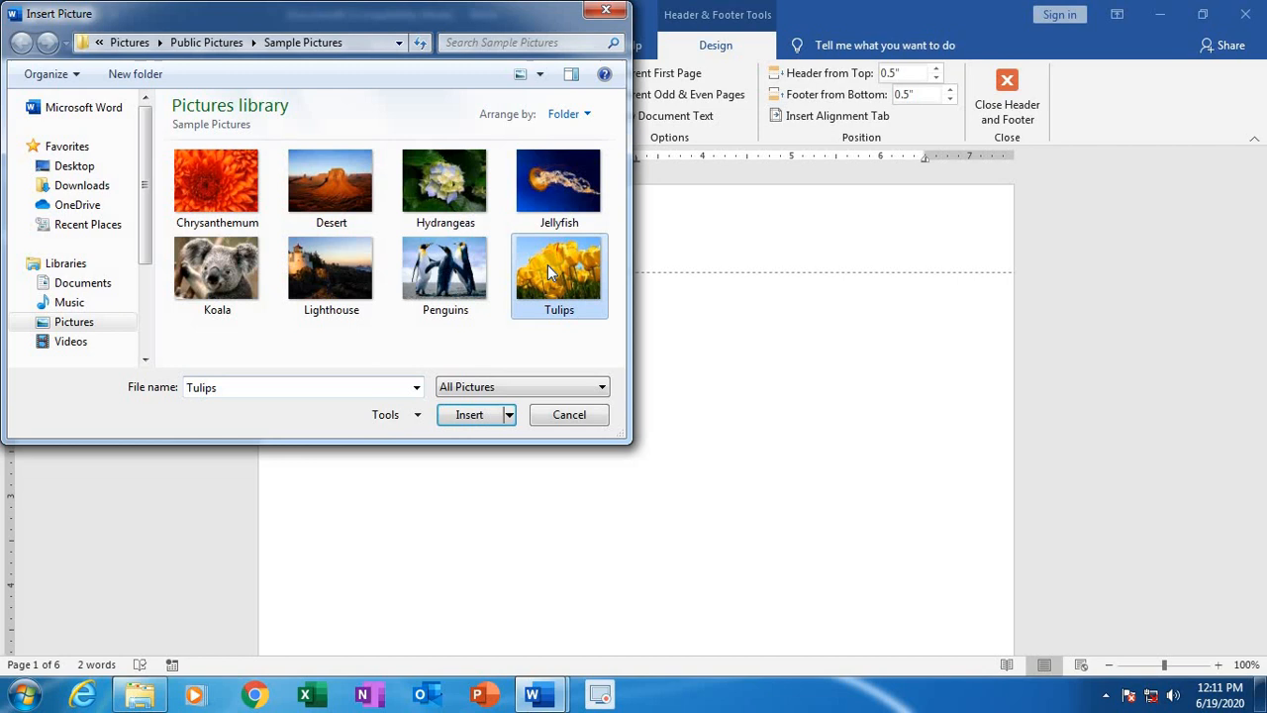
{"action": "left_click", "coordinate": [463, 414]}
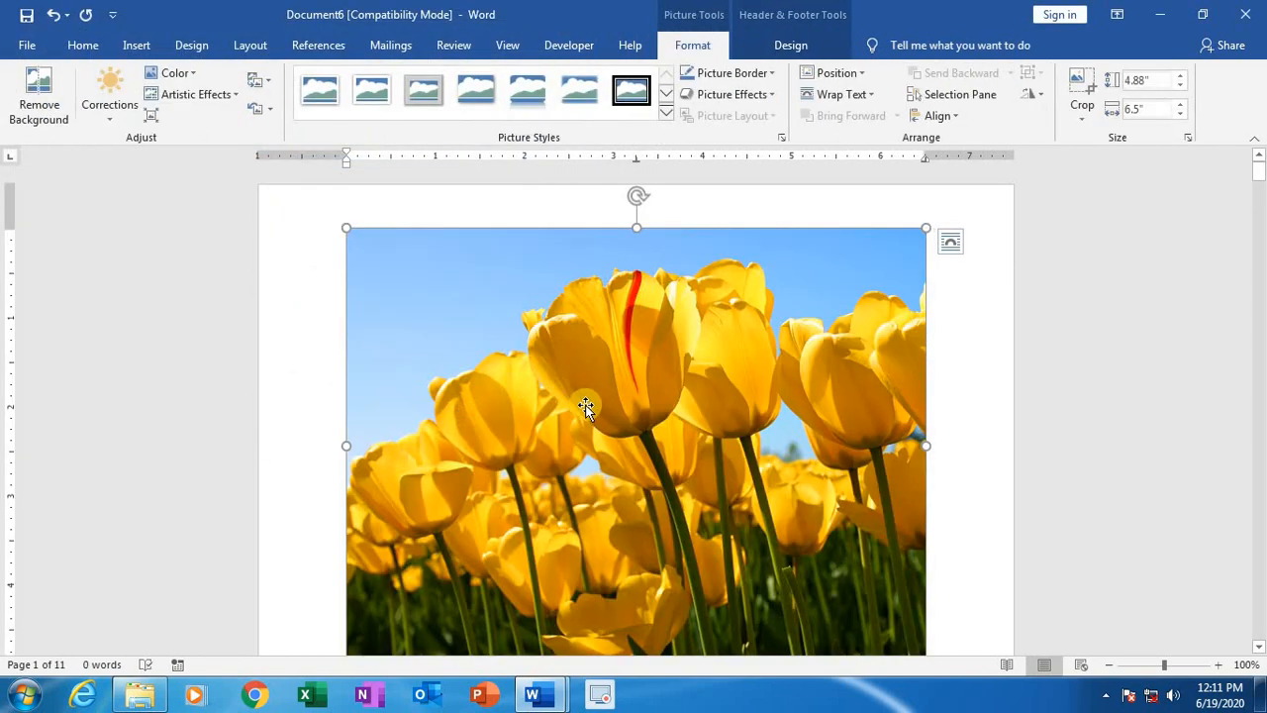
Step: Resize the tulips picture in the header into a wide, upside-down strip about 0.67" high and 6.78" wide
{"action": "scroll", "coordinate": [630, 440], "scroll_direction": "down", "scroll_amount": 3}
{"action": "scroll", "coordinate": [631, 440], "scroll_direction": "up", "scroll_amount": 3}
{"action": "scroll", "coordinate": [631, 439], "scroll_direction": "down", "scroll_amount": 1}
{"action": "scroll", "coordinate": [630, 441], "scroll_direction": "down", "scroll_amount": 1}
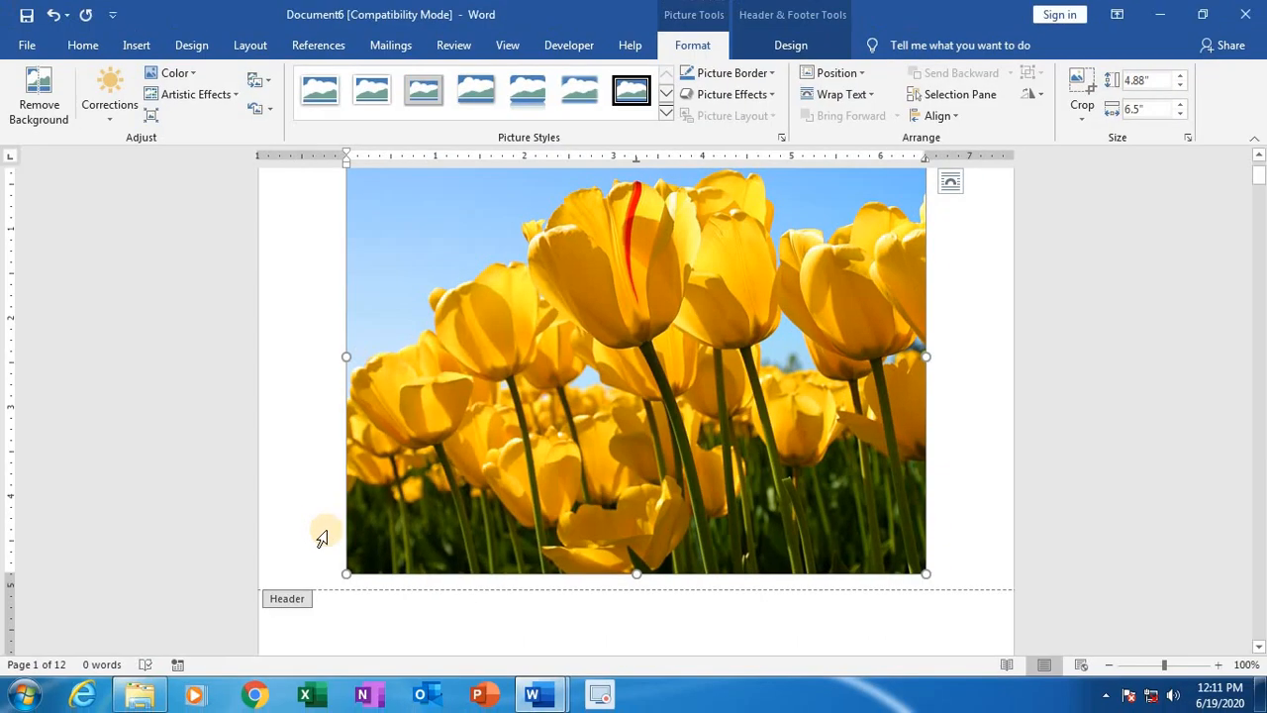
{"action": "key", "text": "ctrl"}
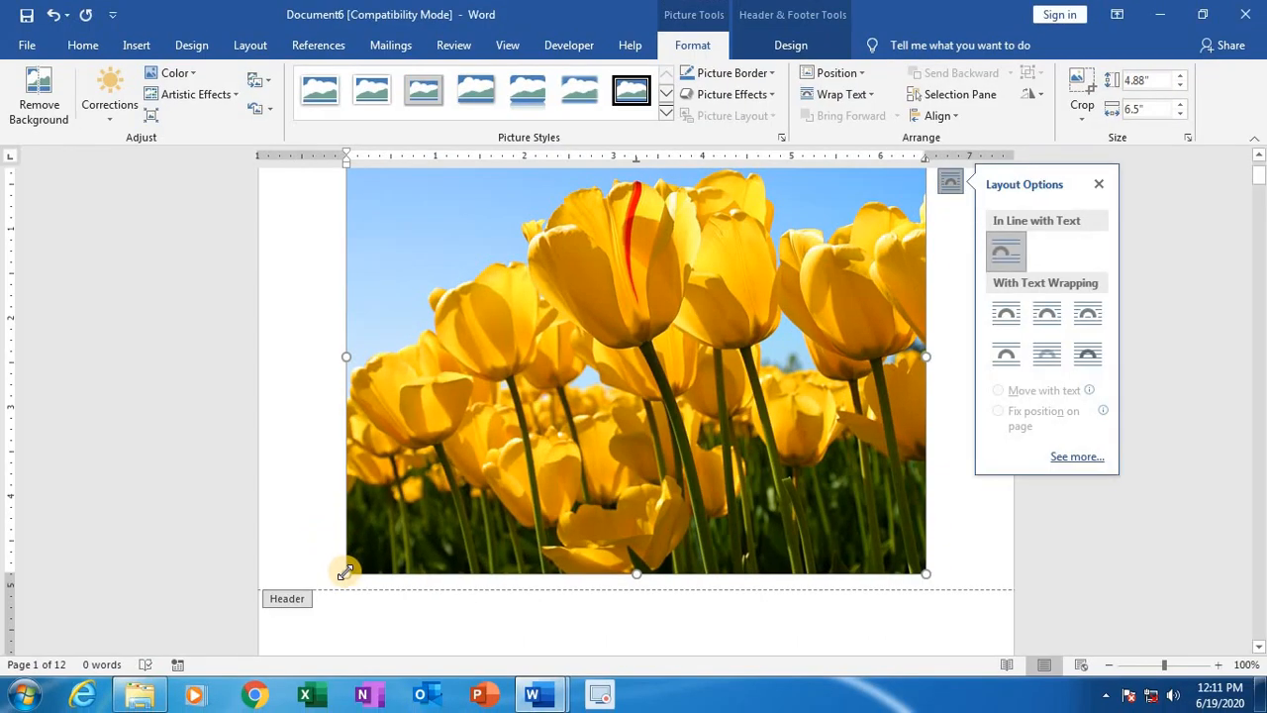
{"action": "left_click_drag", "start_coordinate": [345, 572], "coordinate": [704, 192]}
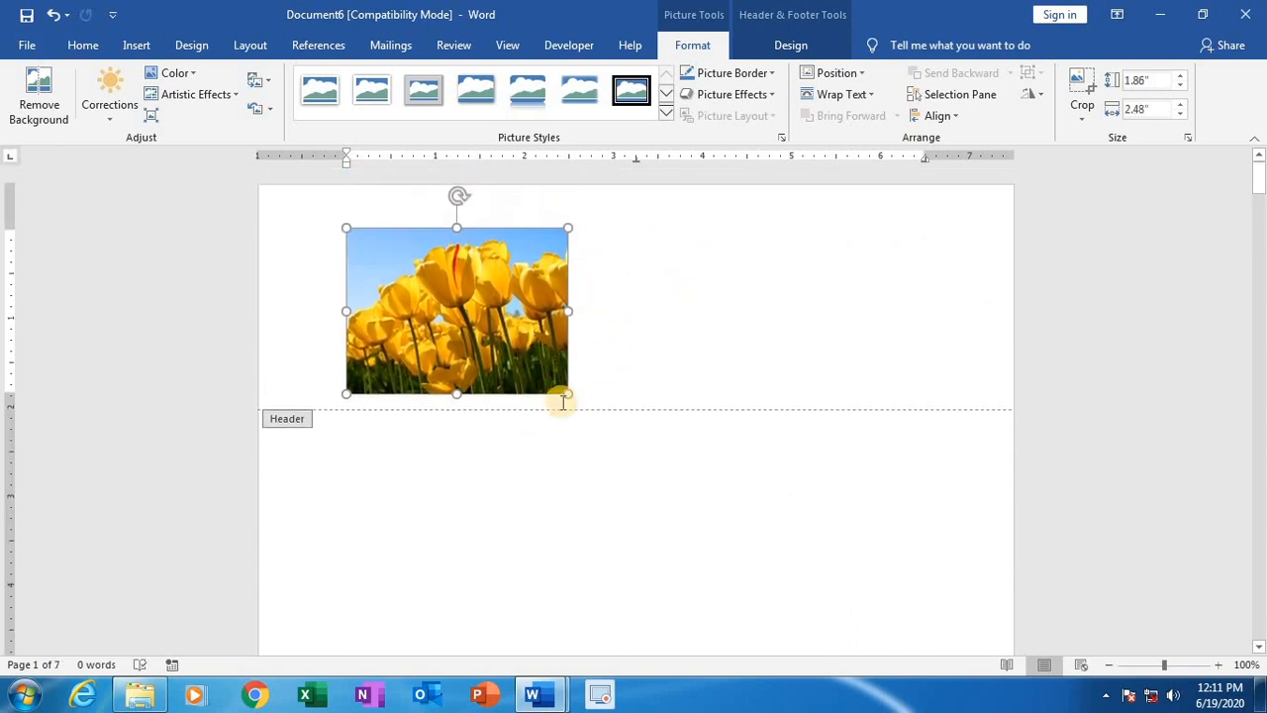
{"action": "left_click_drag", "start_coordinate": [566, 395], "coordinate": [951, 261]}
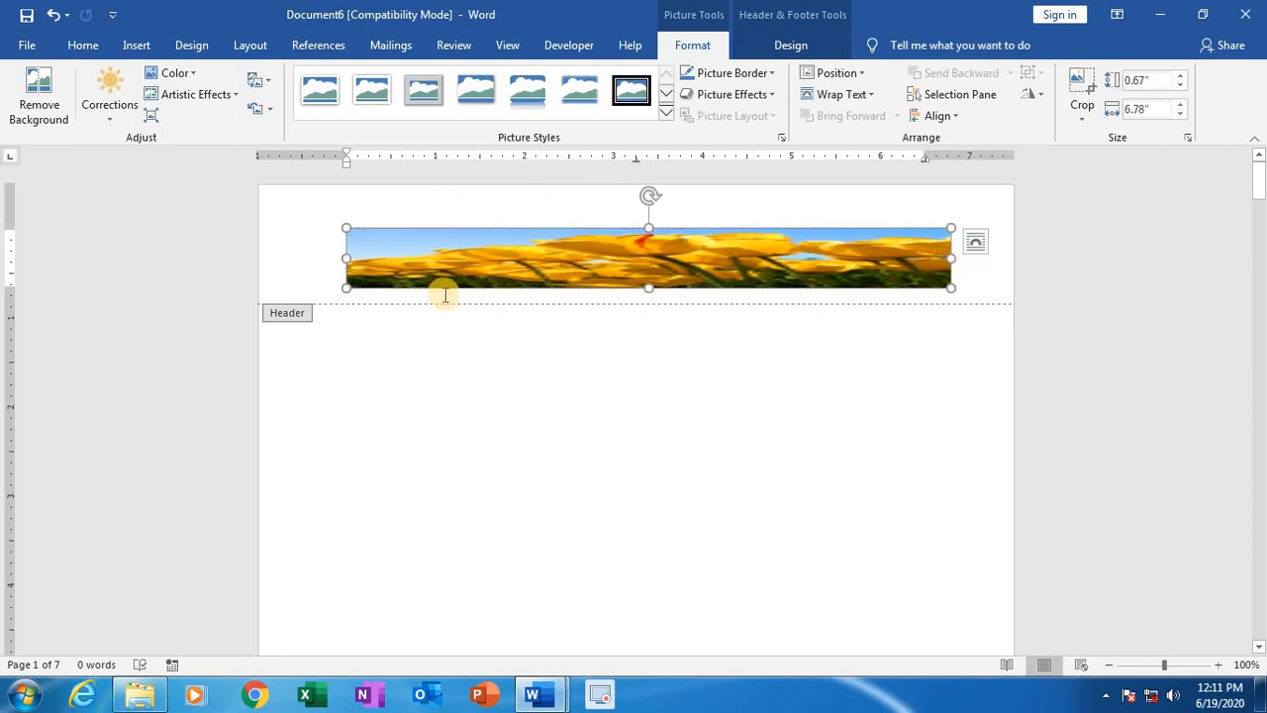
{"action": "left_click_drag", "start_coordinate": [343, 226], "coordinate": [332, 202]}
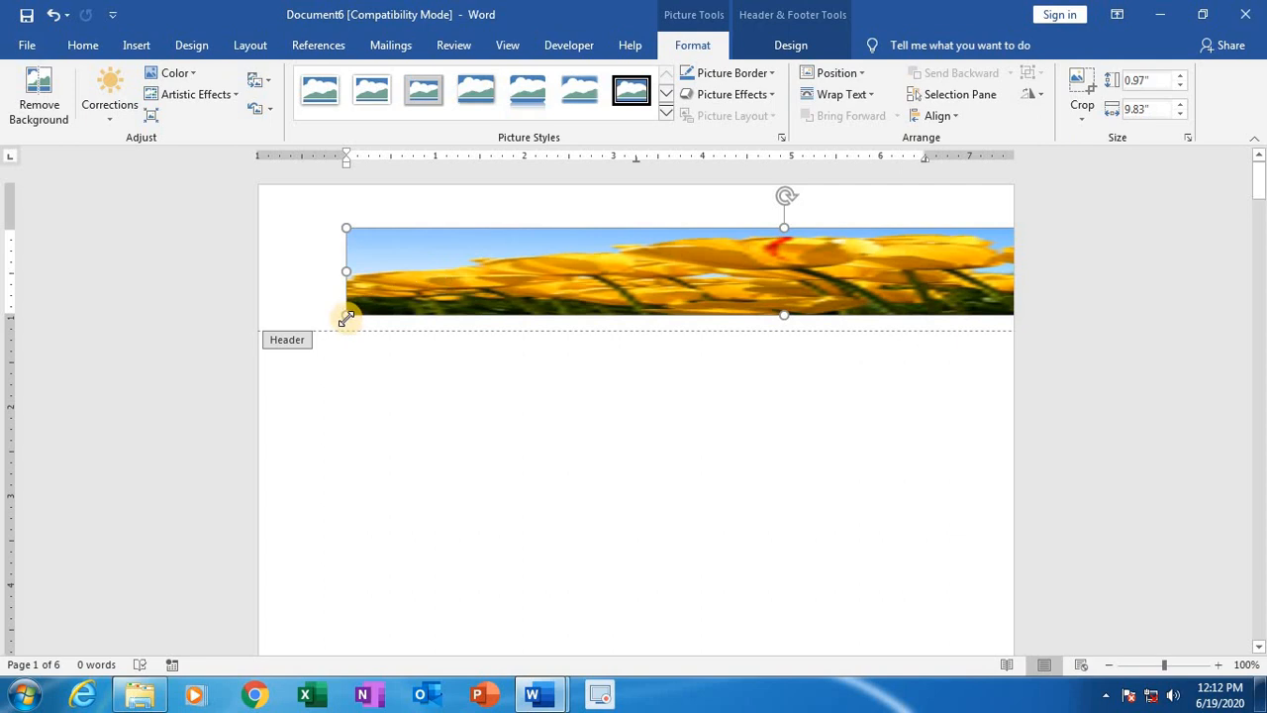
{"action": "left_click_drag", "start_coordinate": [346, 316], "coordinate": [617, 218]}
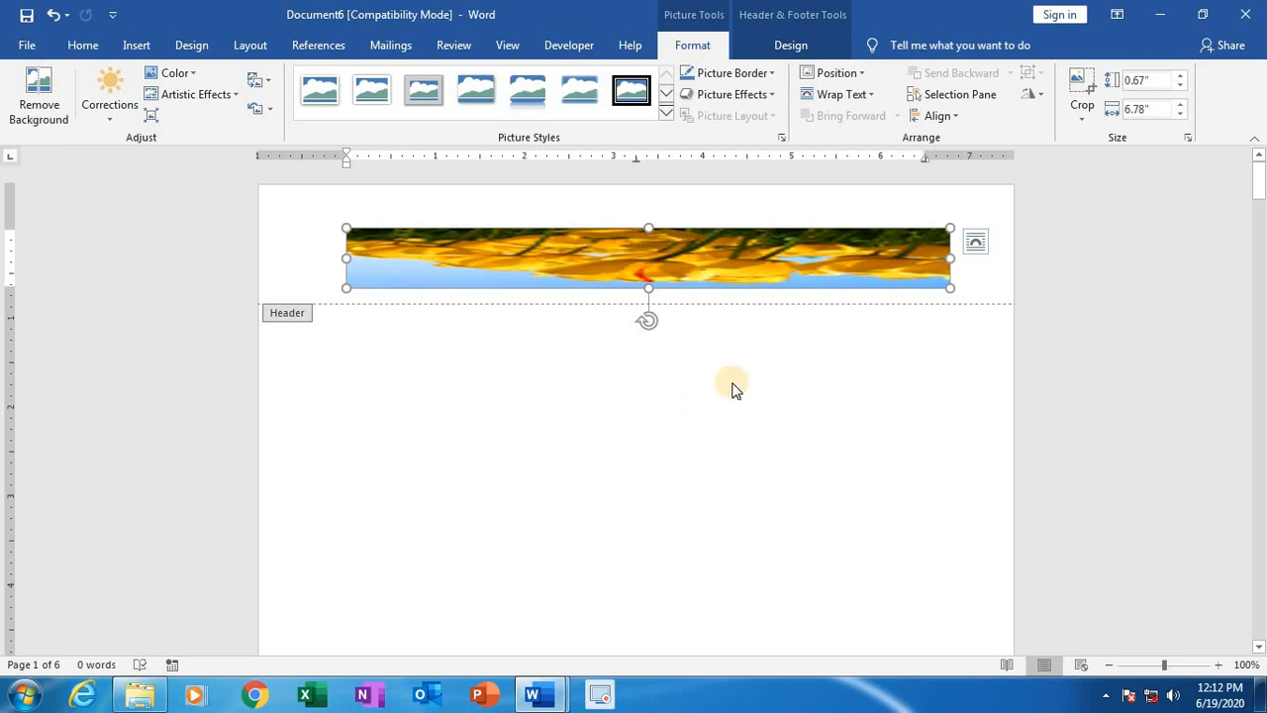
Step: Close header editing and examine the tulips picture in the headers of the following pages
{"action": "double_click", "coordinate": [742, 468]}
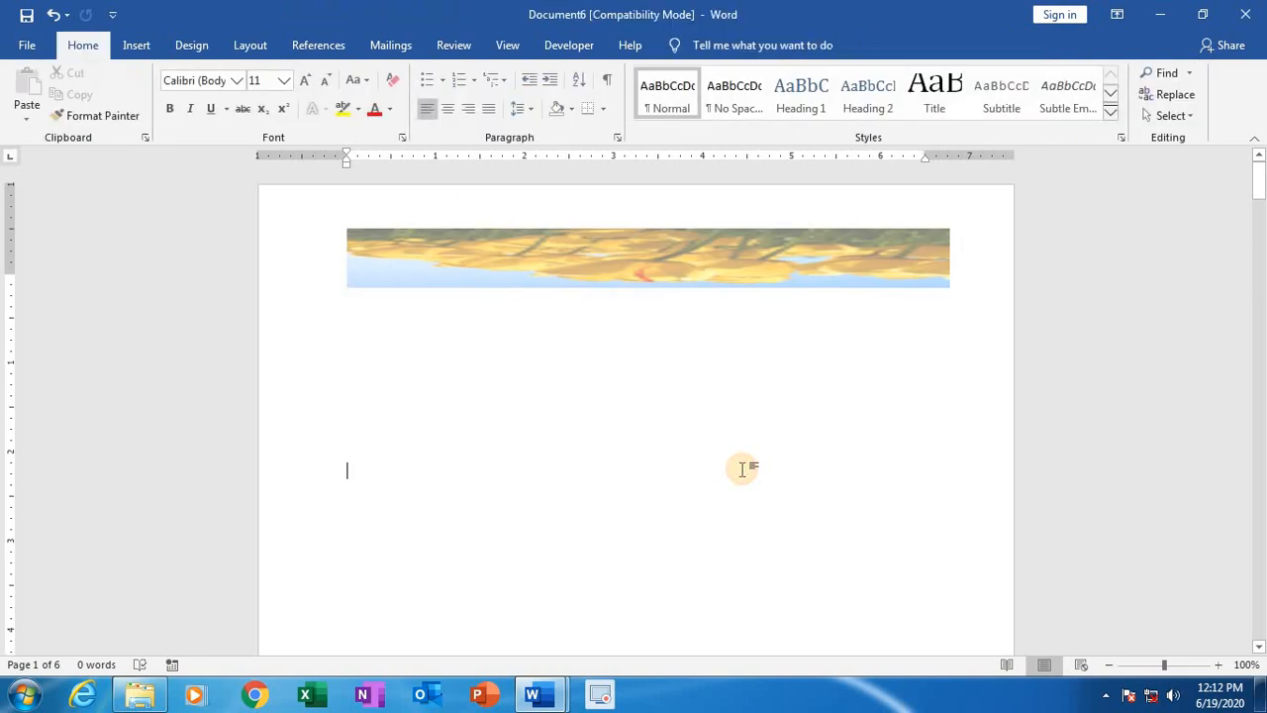
{"action": "scroll", "coordinate": [728, 389], "scroll_direction": "down", "scroll_amount": 15}
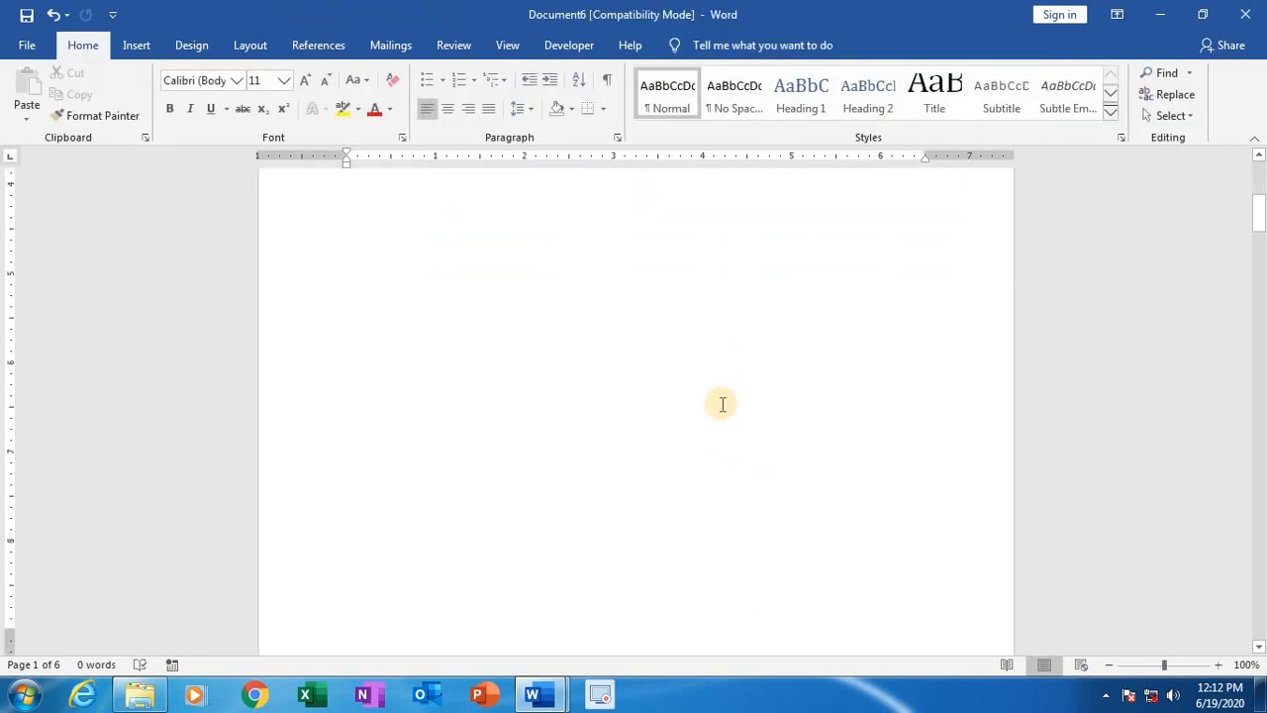
{"action": "scroll", "coordinate": [714, 416], "scroll_direction": "down", "scroll_amount": 5}
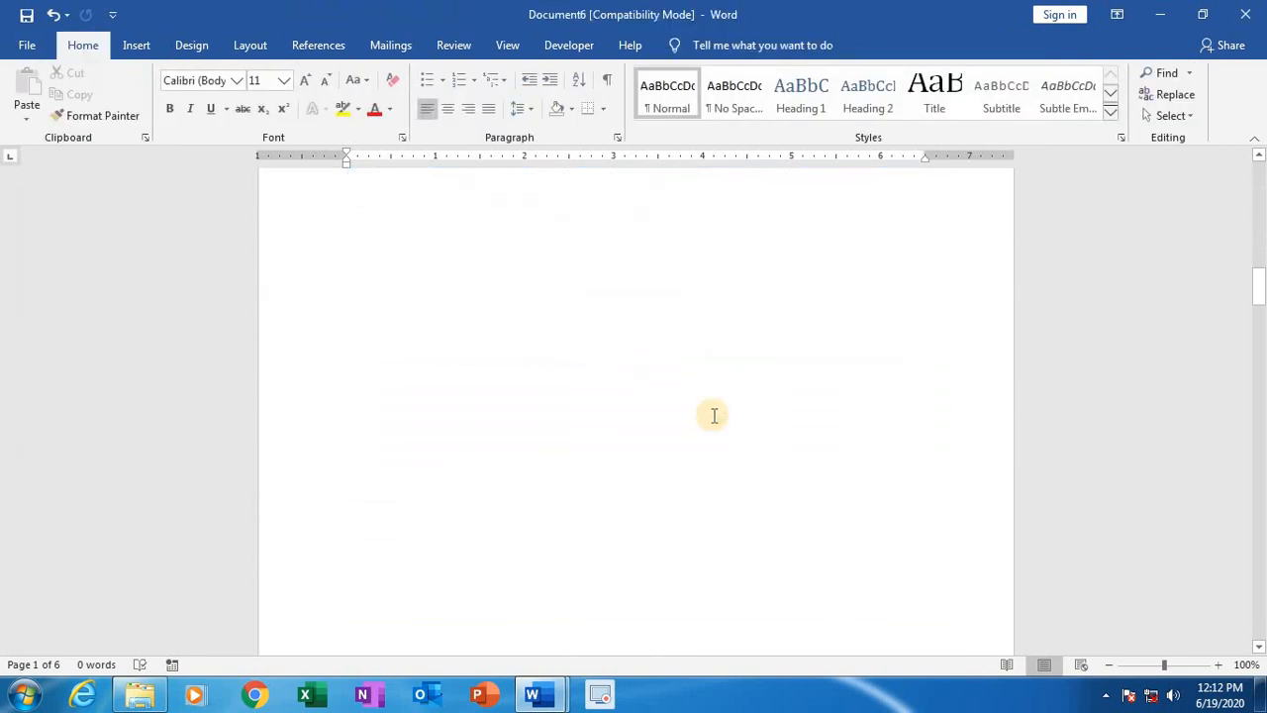
{"action": "scroll", "coordinate": [714, 415], "scroll_direction": "up", "scroll_amount": 8}
{"action": "scroll", "coordinate": [714, 415], "scroll_direction": "down", "scroll_amount": 4}
{"action": "scroll", "coordinate": [713, 416], "scroll_direction": "down", "scroll_amount": 4}
{"action": "scroll", "coordinate": [714, 416], "scroll_direction": "up", "scroll_amount": 8}
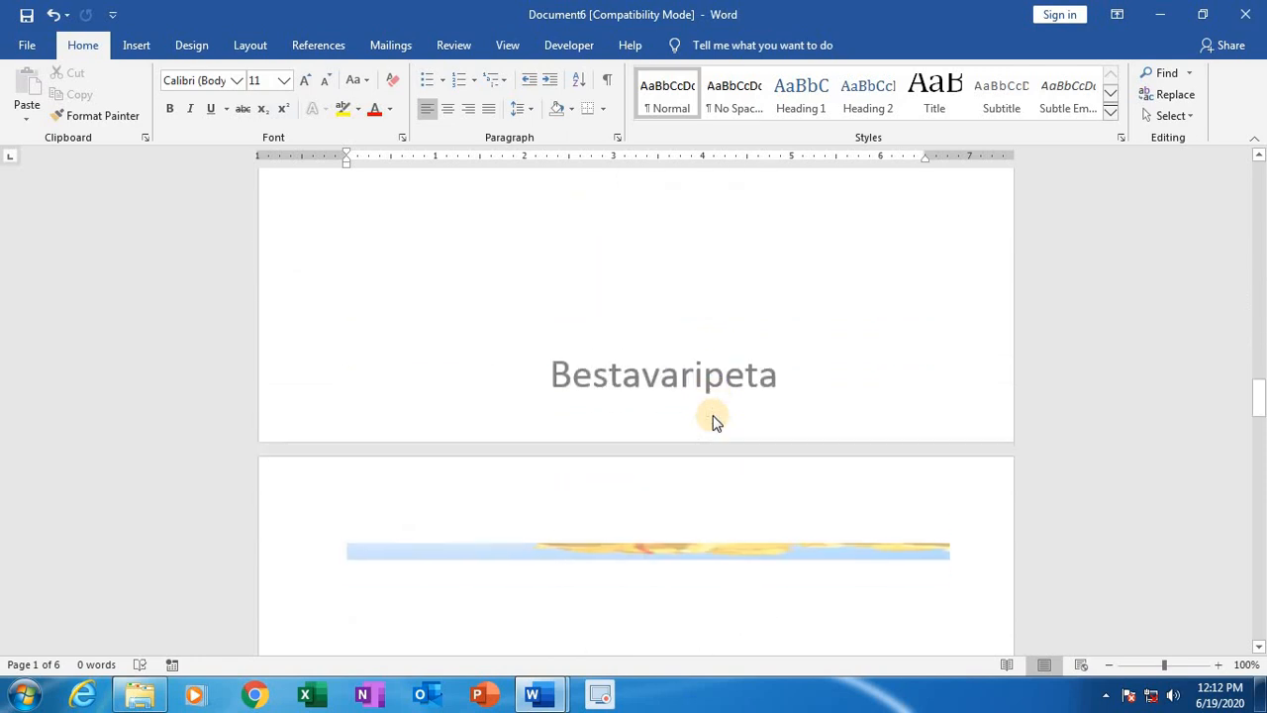
{"action": "scroll", "coordinate": [713, 416], "scroll_direction": "down", "scroll_amount": 10}
{"action": "scroll", "coordinate": [710, 396], "scroll_direction": "up", "scroll_amount": 10}
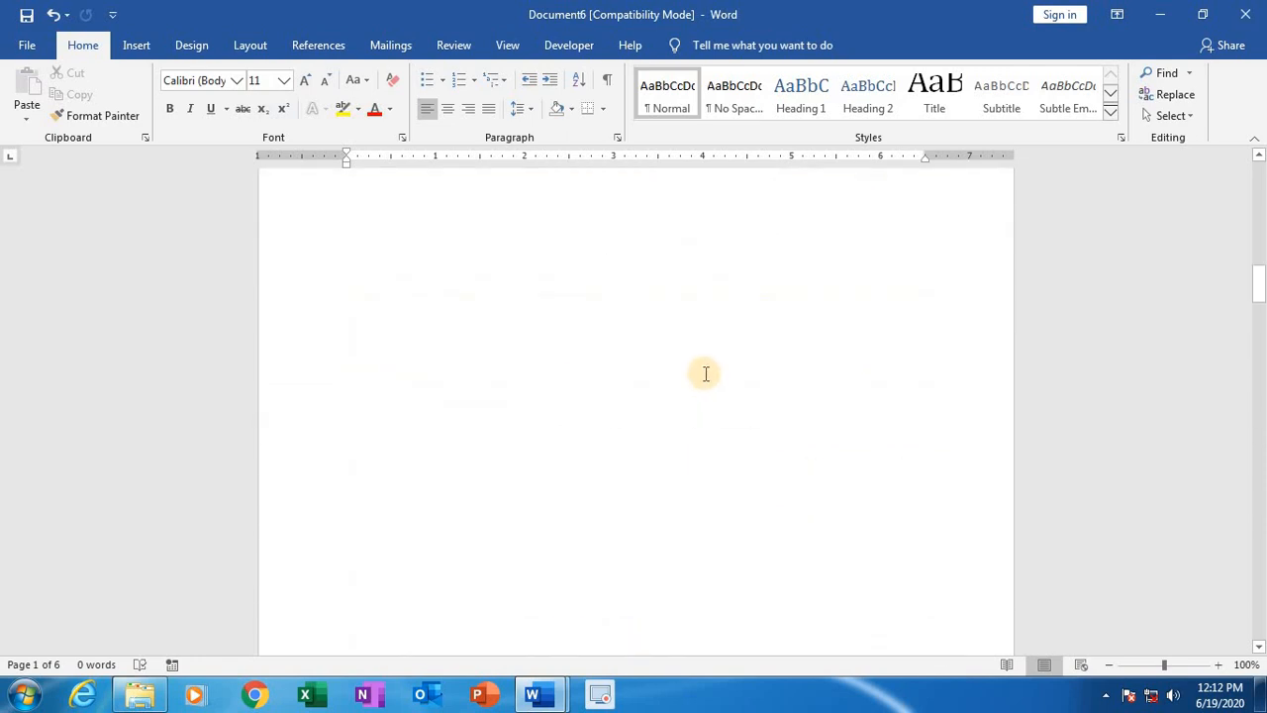
{"action": "scroll", "coordinate": [704, 372], "scroll_direction": "down", "scroll_amount": 5}
{"action": "scroll", "coordinate": [704, 372], "scroll_direction": "up", "scroll_amount": 8}
{"action": "scroll", "coordinate": [698, 385], "scroll_direction": "up", "scroll_amount": 5}
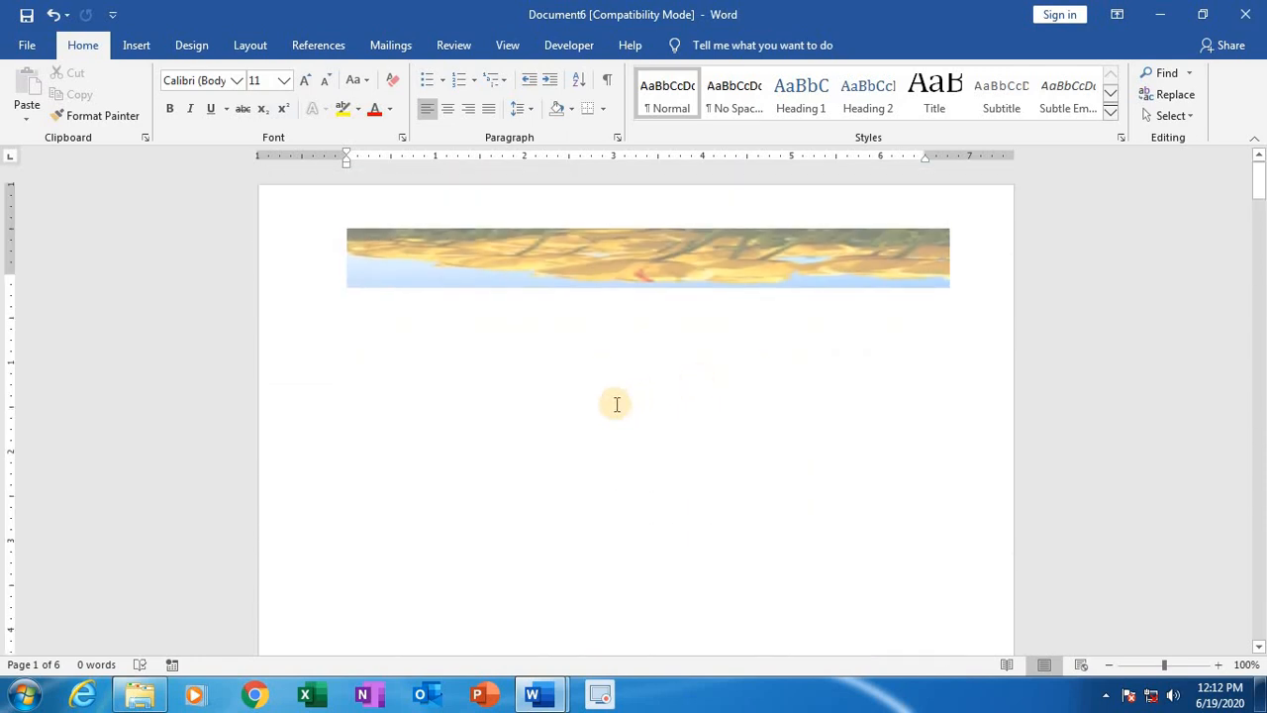
Step: Replace the tulips picture header with a Blank header and delete its placeholder text
{"action": "left_click", "coordinate": [403, 288]}
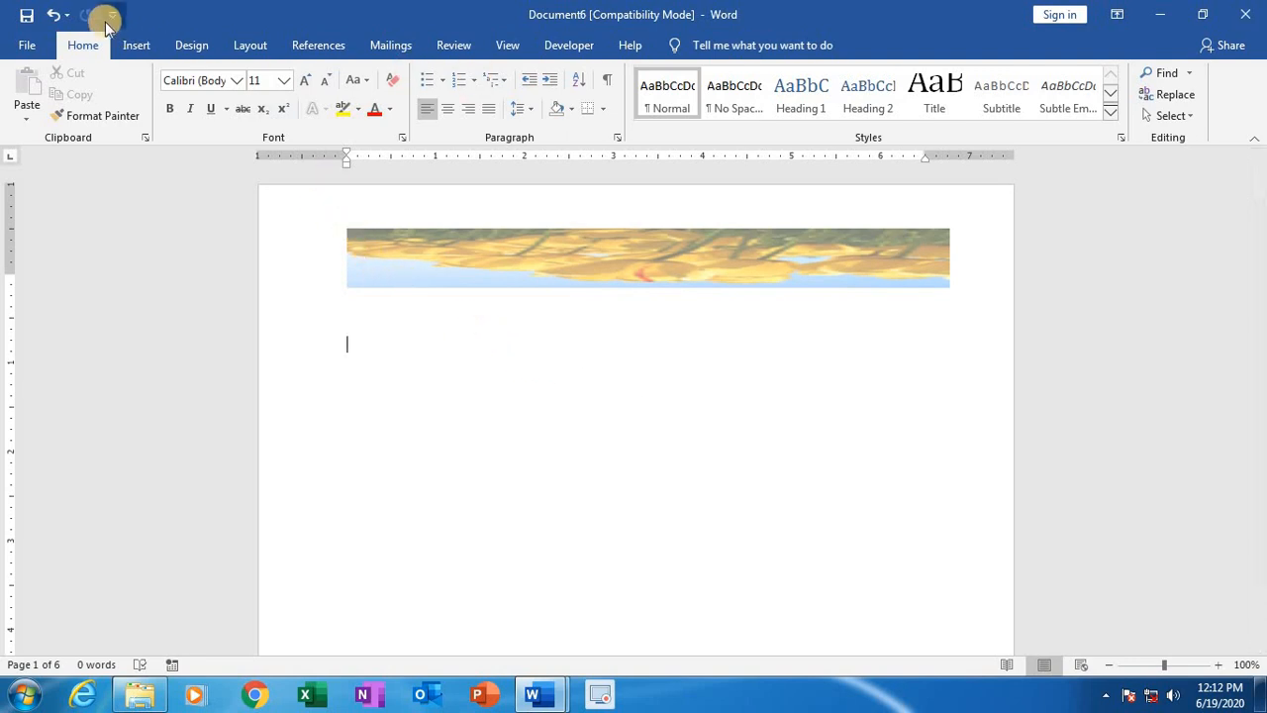
{"action": "left_click", "coordinate": [136, 47]}
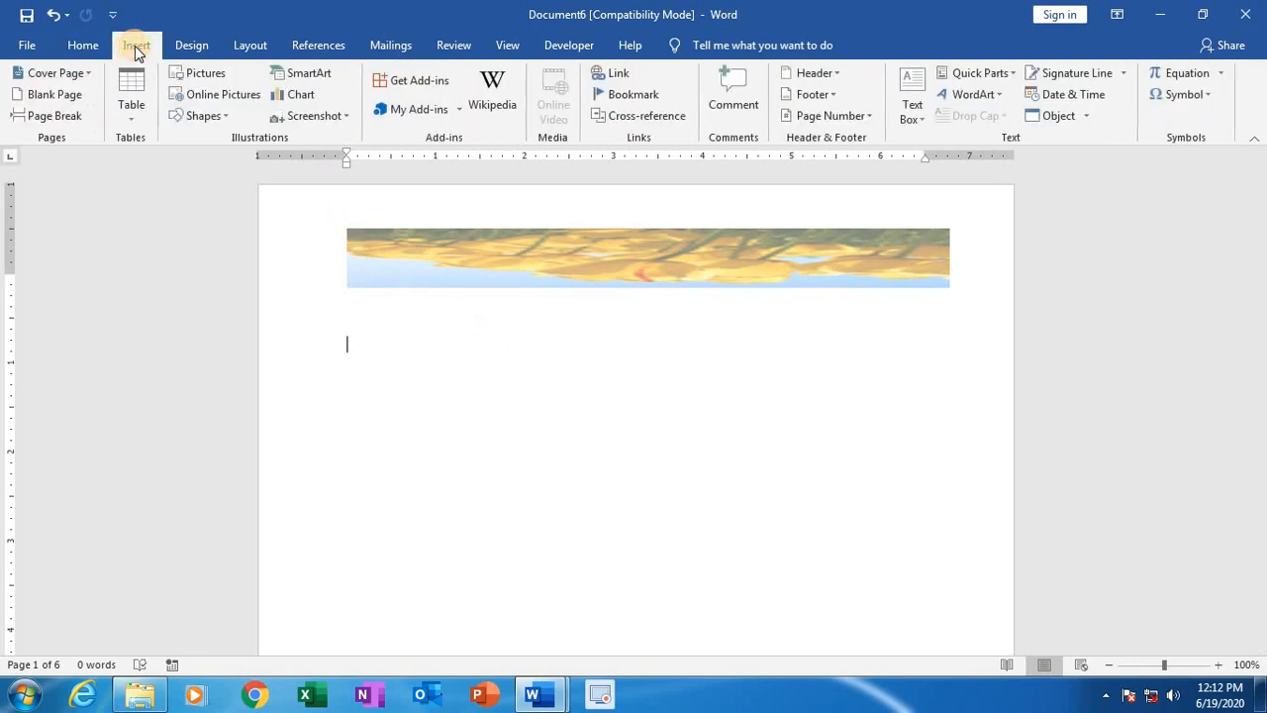
{"action": "left_click", "coordinate": [811, 73]}
{"action": "left_click", "coordinate": [879, 158]}
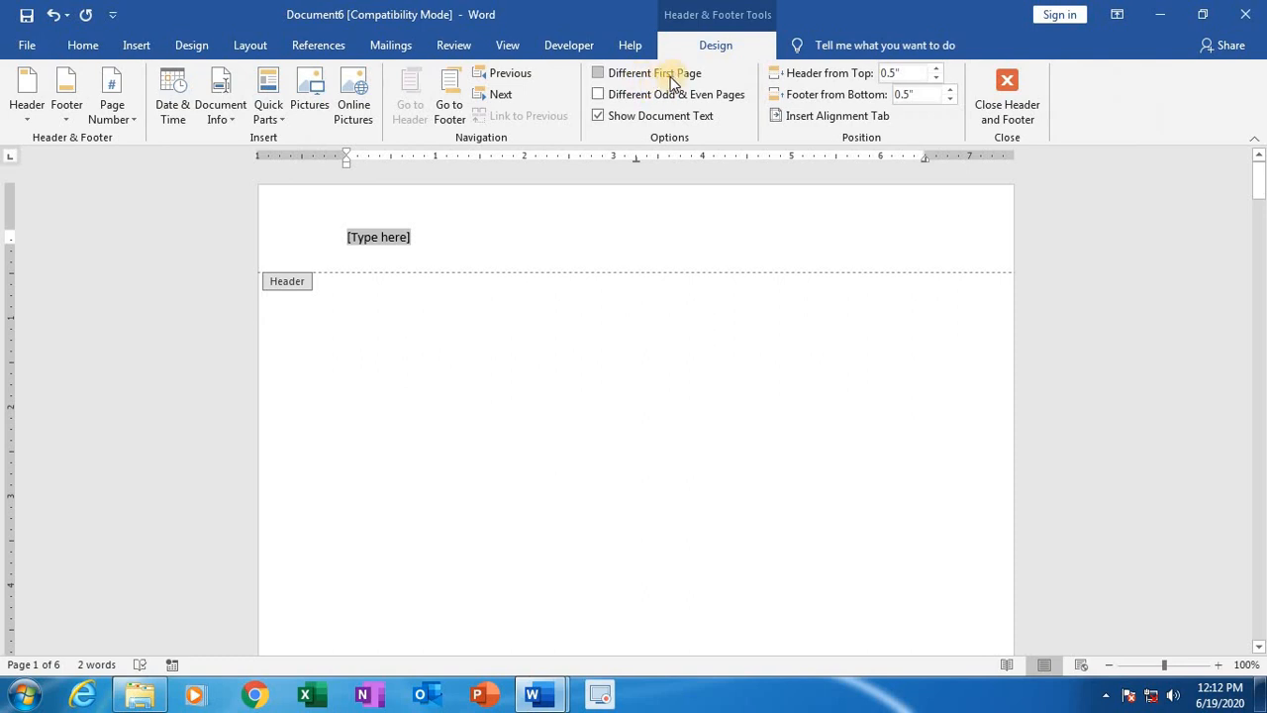
{"action": "double_click", "coordinate": [594, 410]}
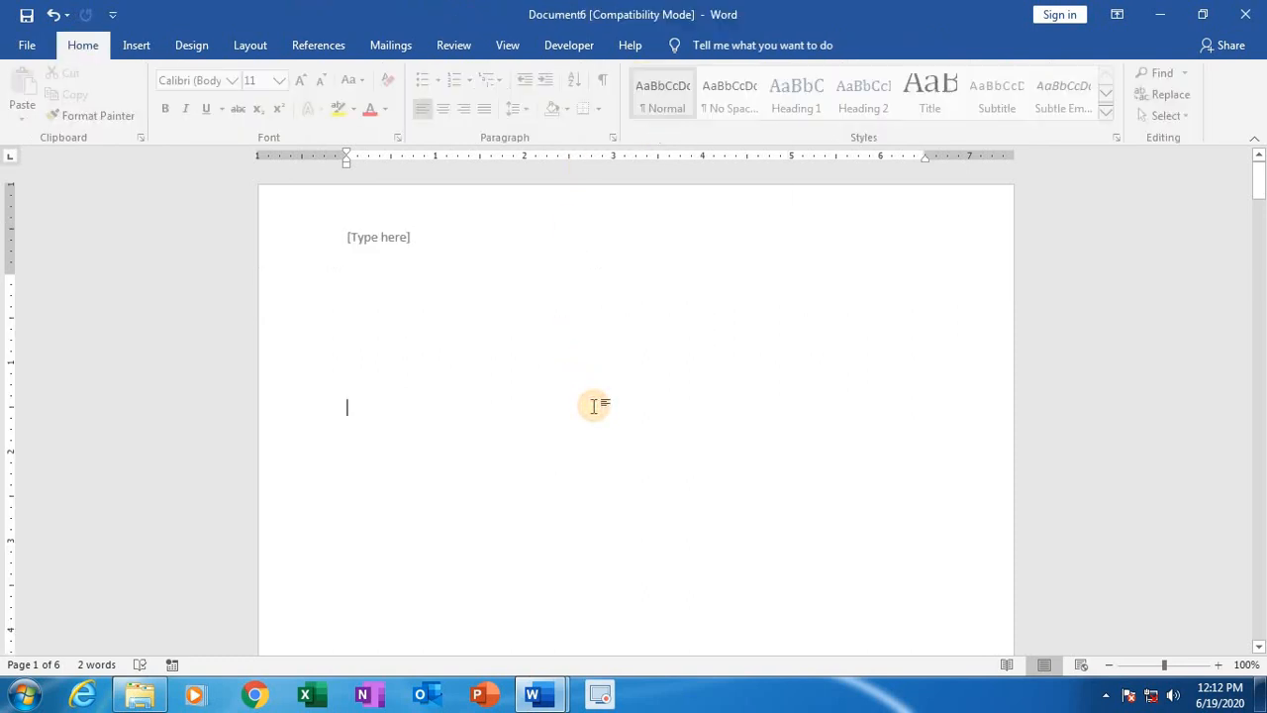
{"action": "double_click", "coordinate": [379, 239]}
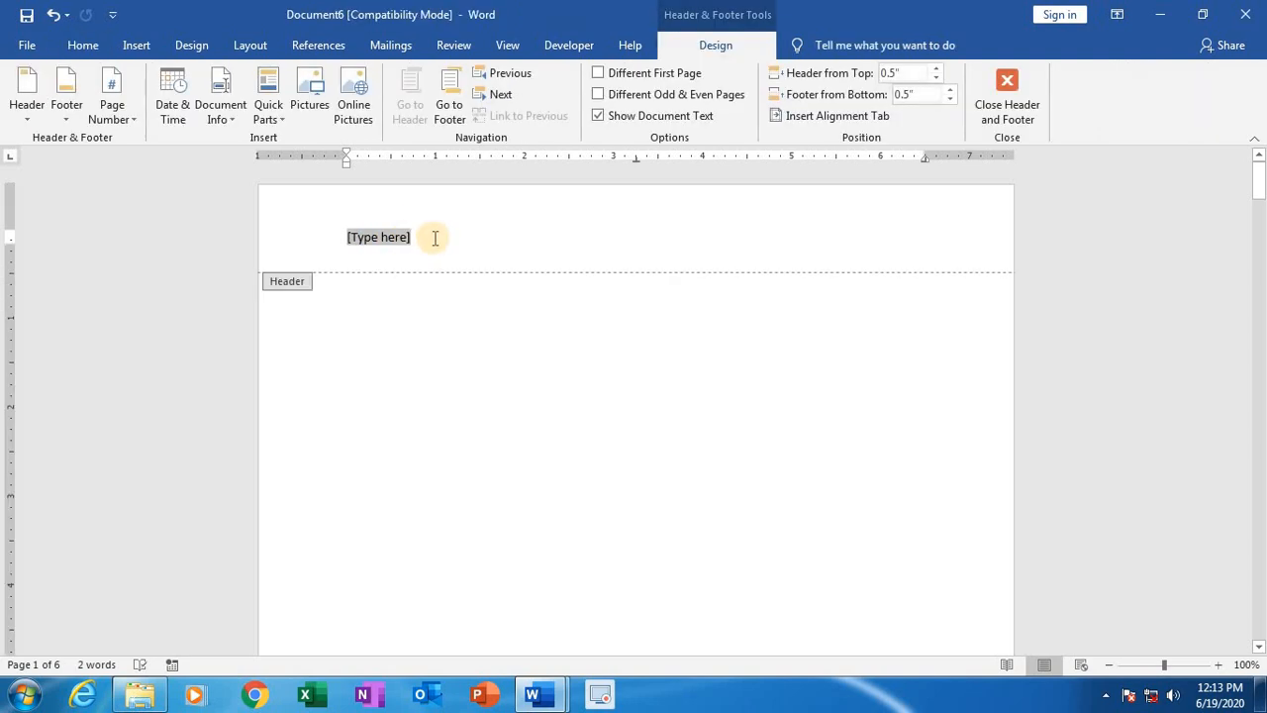
{"action": "key", "text": "Delete"}
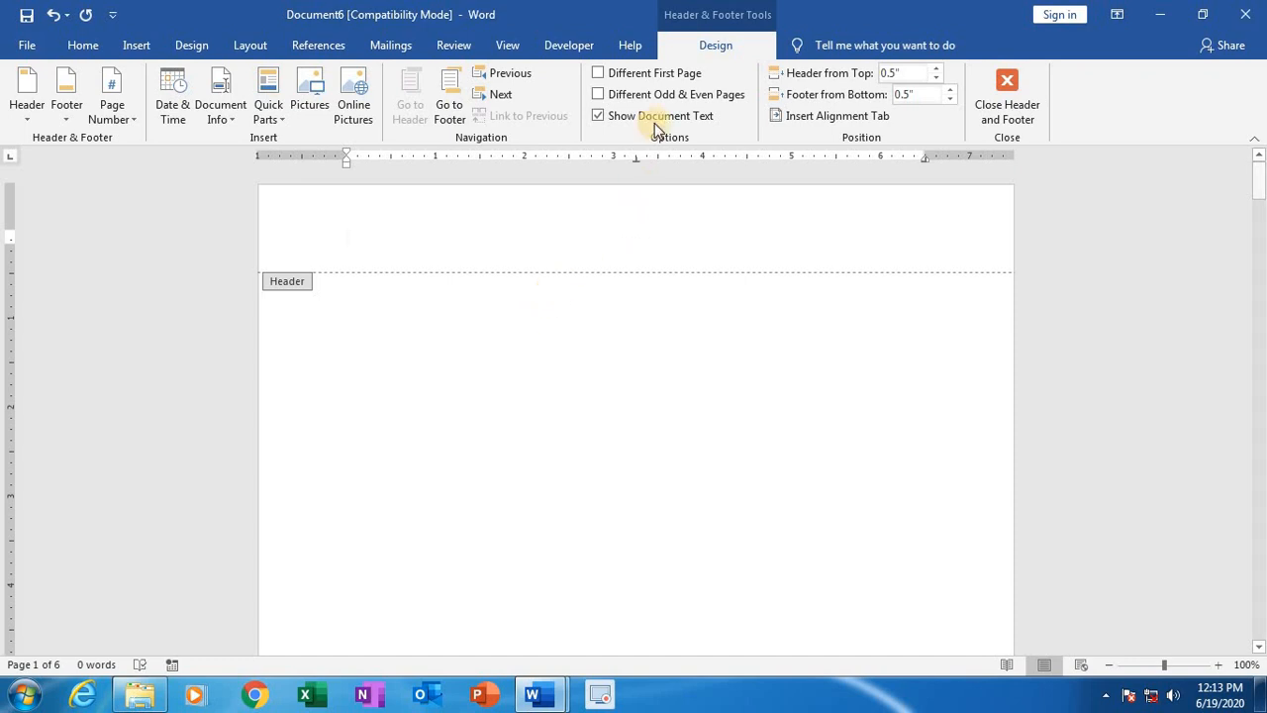
Step: Delete the Bestavaripeta text from the footer and close footer editing, returning to the first page
{"action": "scroll", "coordinate": [499, 440], "scroll_direction": "down", "scroll_amount": 1}
{"action": "scroll", "coordinate": [495, 445], "scroll_direction": "down", "scroll_amount": 8}
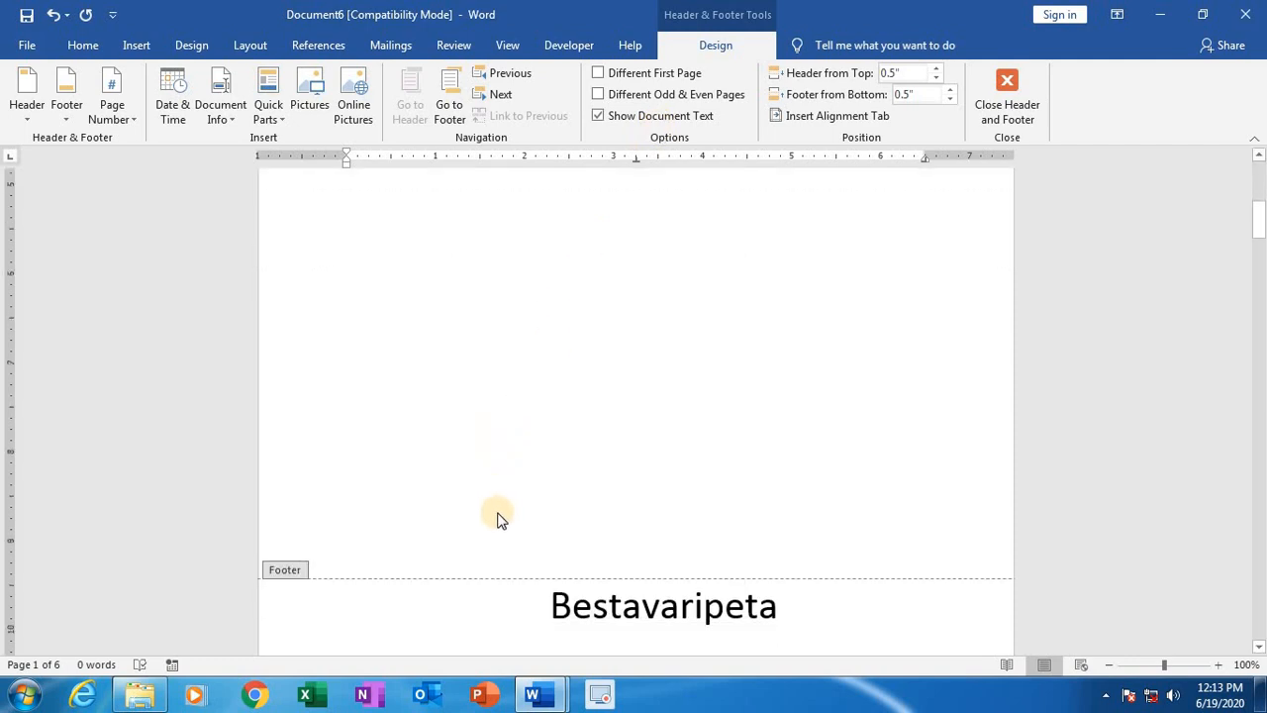
{"action": "left_click_drag", "start_coordinate": [789, 521], "coordinate": [495, 512]}
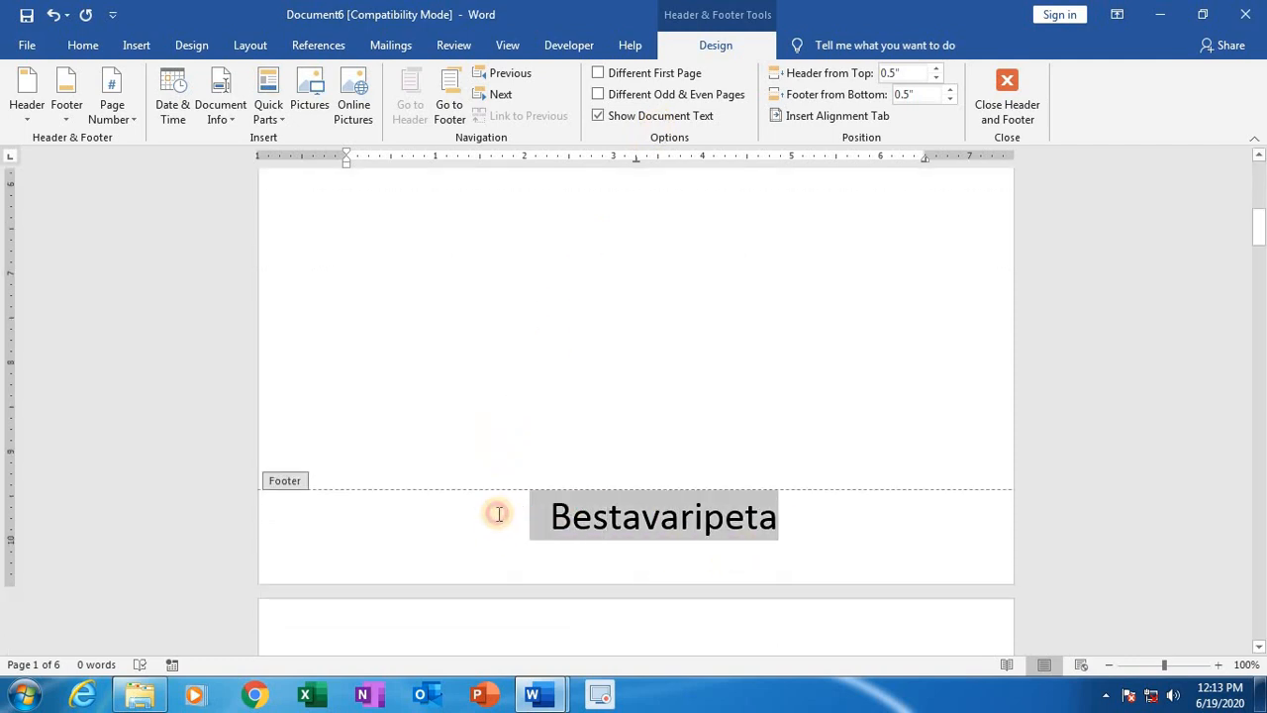
{"action": "key", "text": "Delete"}
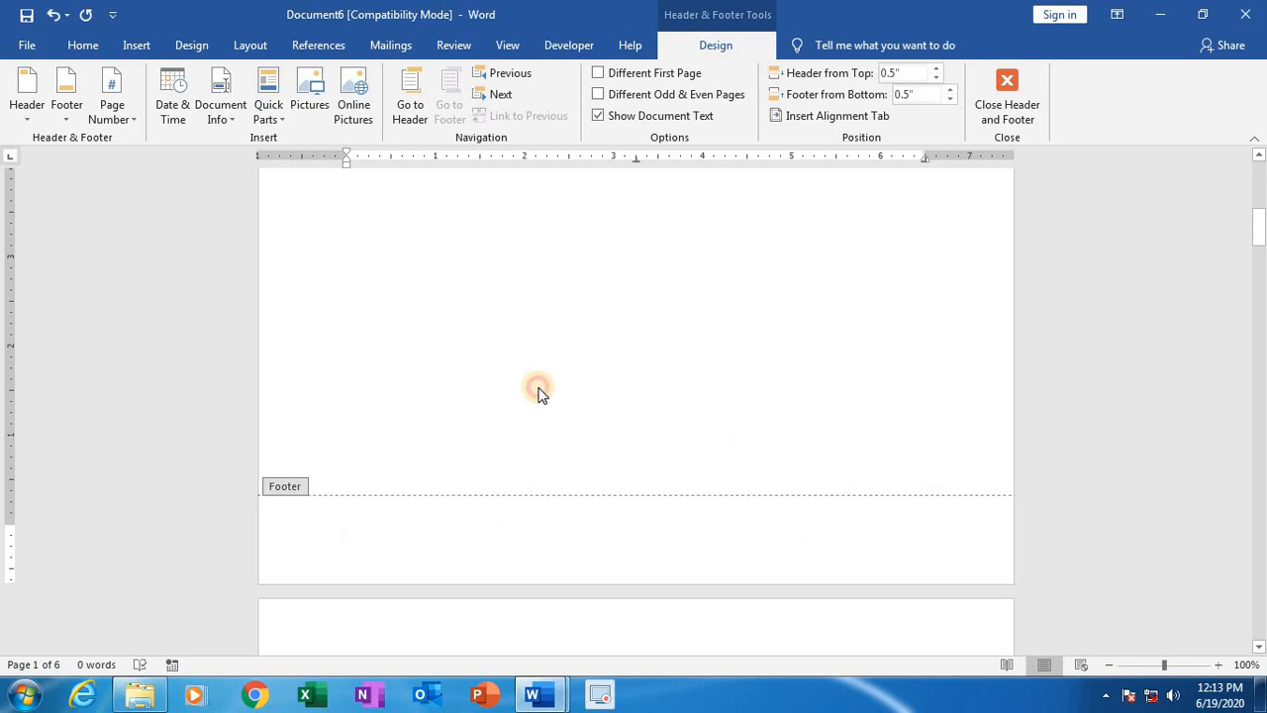
{"action": "double_click", "coordinate": [539, 393]}
{"action": "scroll", "coordinate": [543, 404], "scroll_direction": "up", "scroll_amount": 1}
{"action": "scroll", "coordinate": [544, 404], "scroll_direction": "up", "scroll_amount": 1}
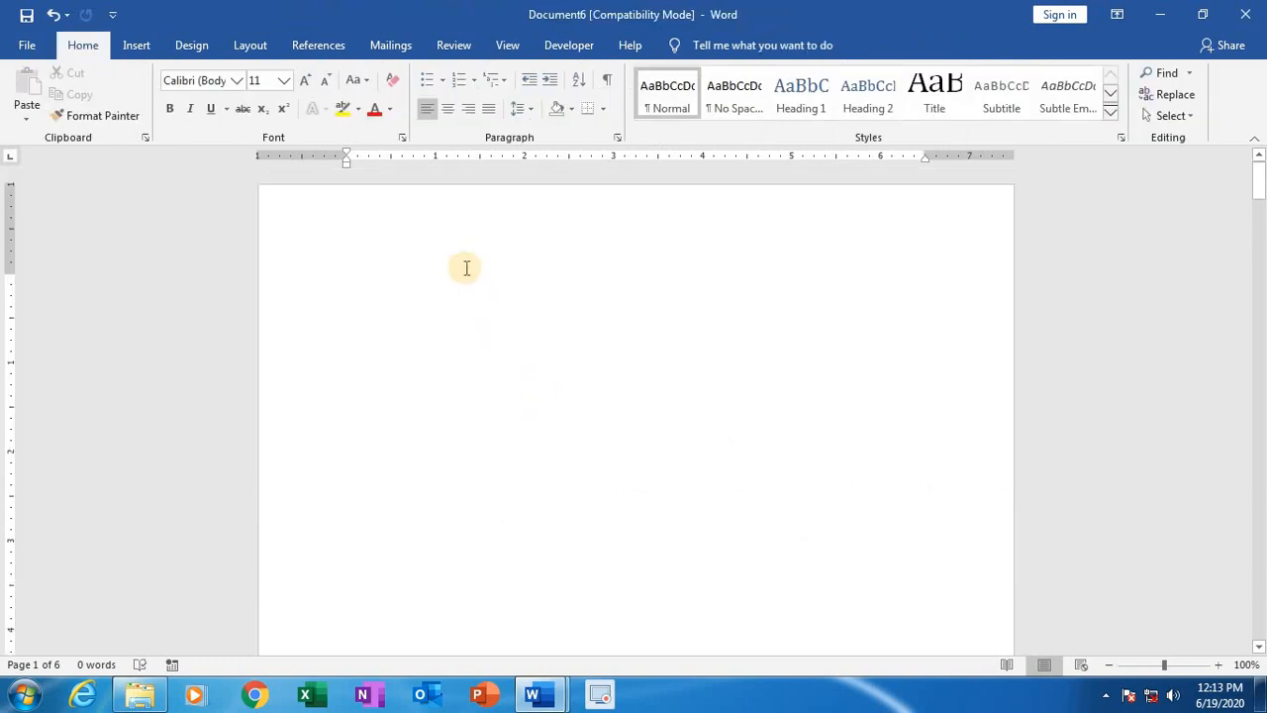
Step: Insert a Blank header and turn on the Different First Page option
{"action": "left_click", "coordinate": [136, 45]}
{"action": "left_click", "coordinate": [814, 73]}
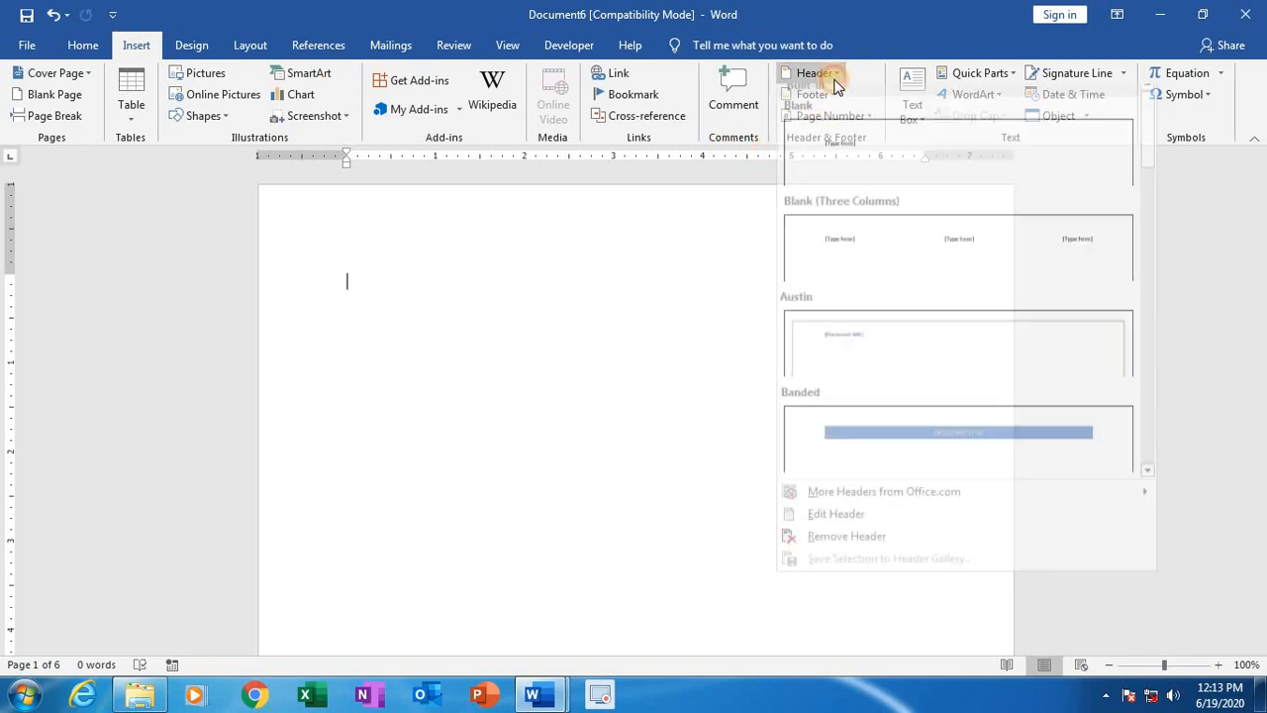
{"action": "left_click", "coordinate": [859, 165]}
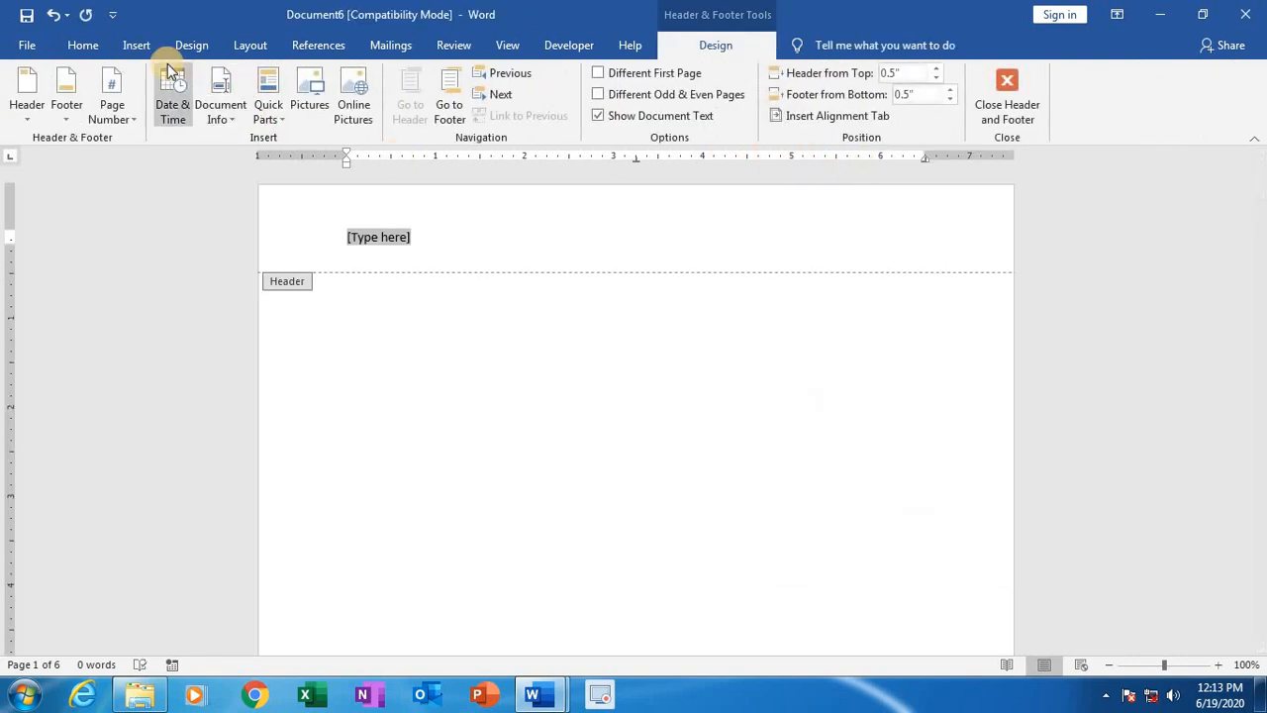
{"action": "left_click", "coordinate": [137, 45]}
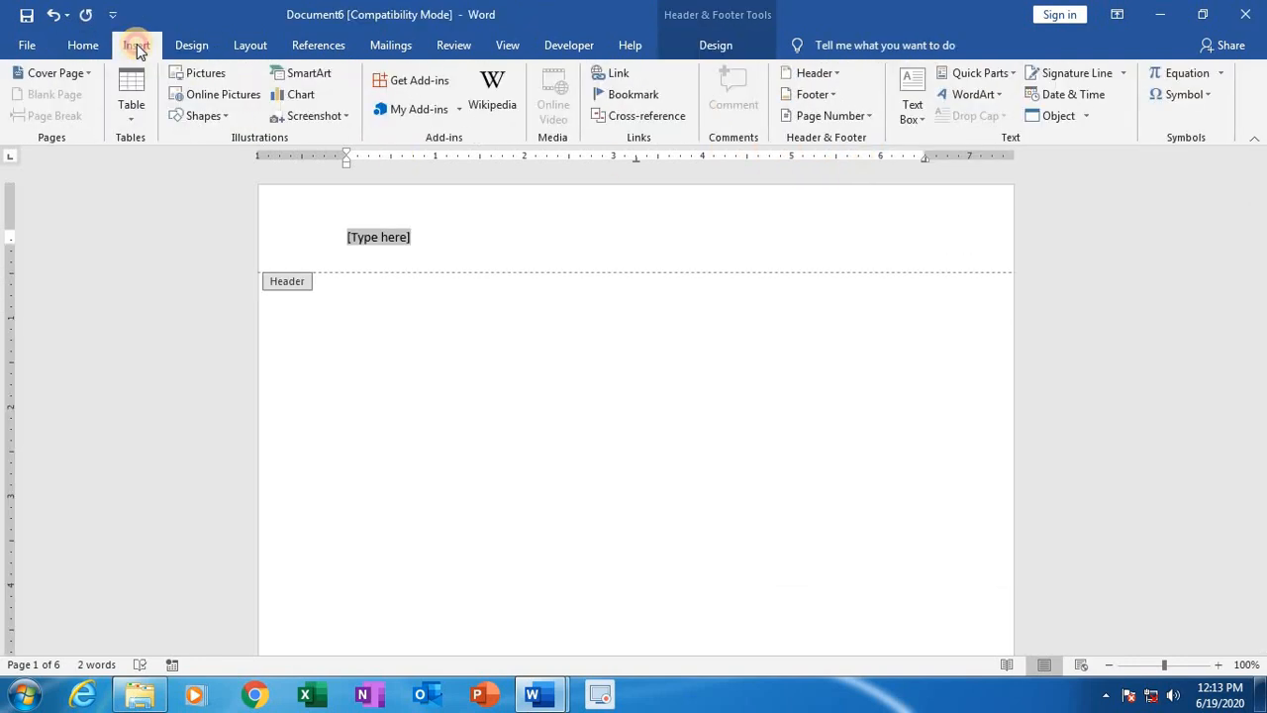
{"action": "left_click", "coordinate": [706, 46]}
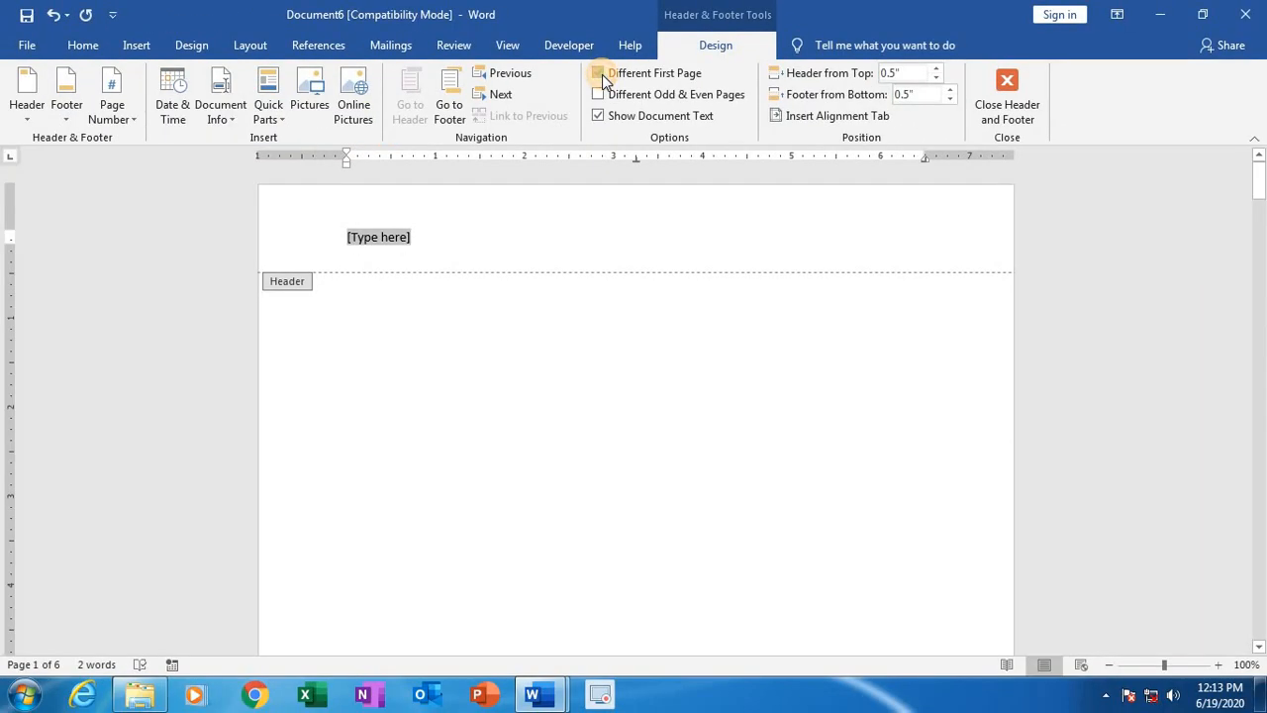
{"action": "left_click", "coordinate": [602, 74]}
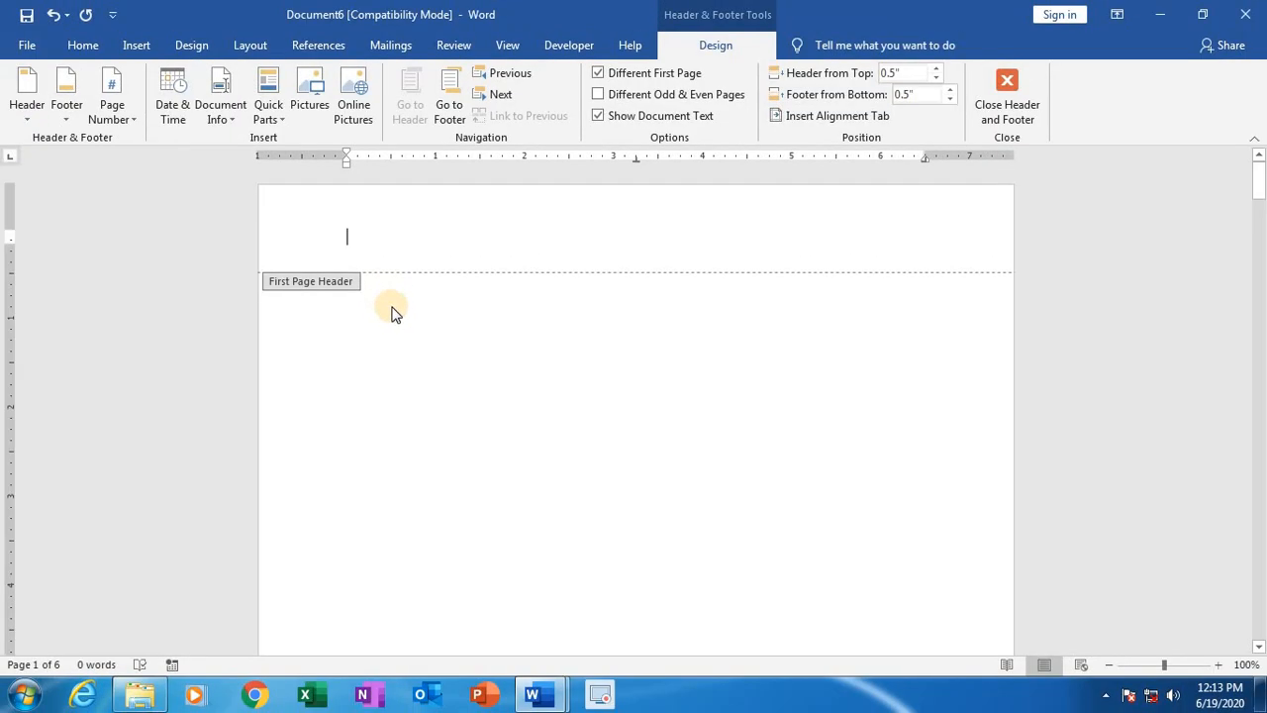
Step: Compare the first page's header and footer with those of the following pages
{"action": "scroll", "coordinate": [391, 327], "scroll_direction": "down", "scroll_amount": 10}
{"action": "scroll", "coordinate": [341, 416], "scroll_direction": "down", "scroll_amount": 4}
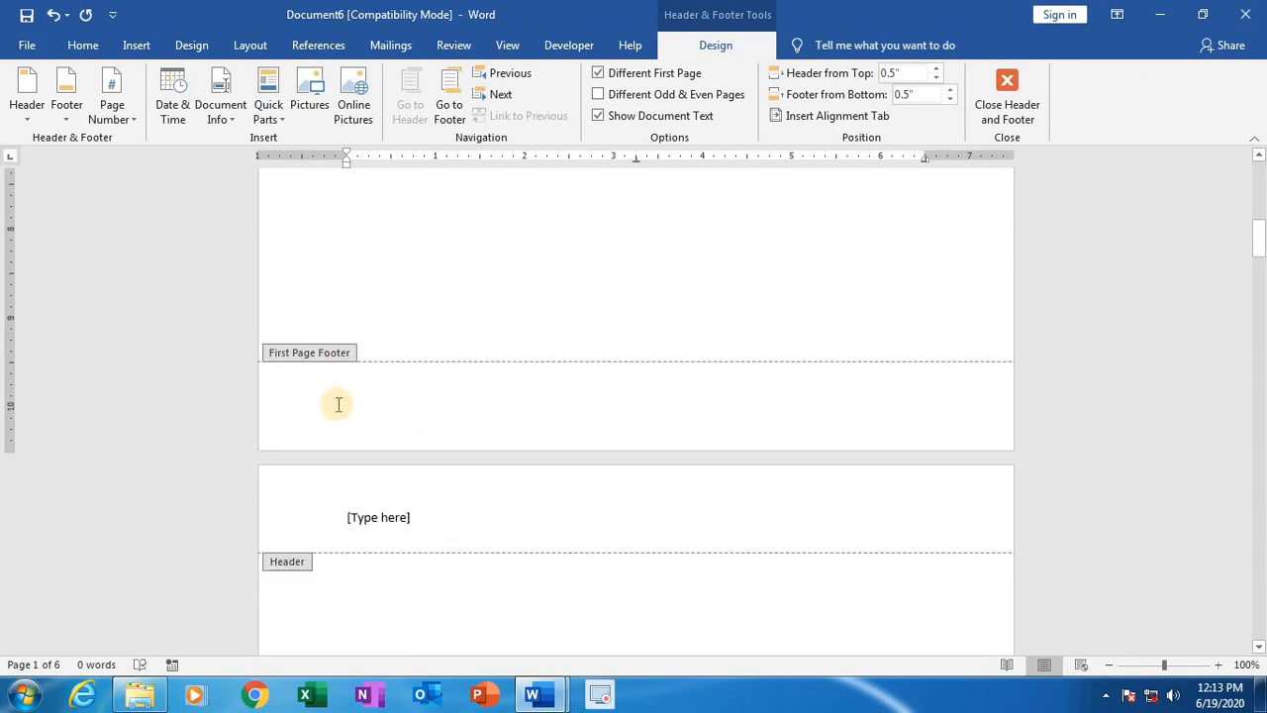
{"action": "scroll", "coordinate": [337, 405], "scroll_direction": "up", "scroll_amount": 5}
{"action": "scroll", "coordinate": [361, 468], "scroll_direction": "up", "scroll_amount": 1}
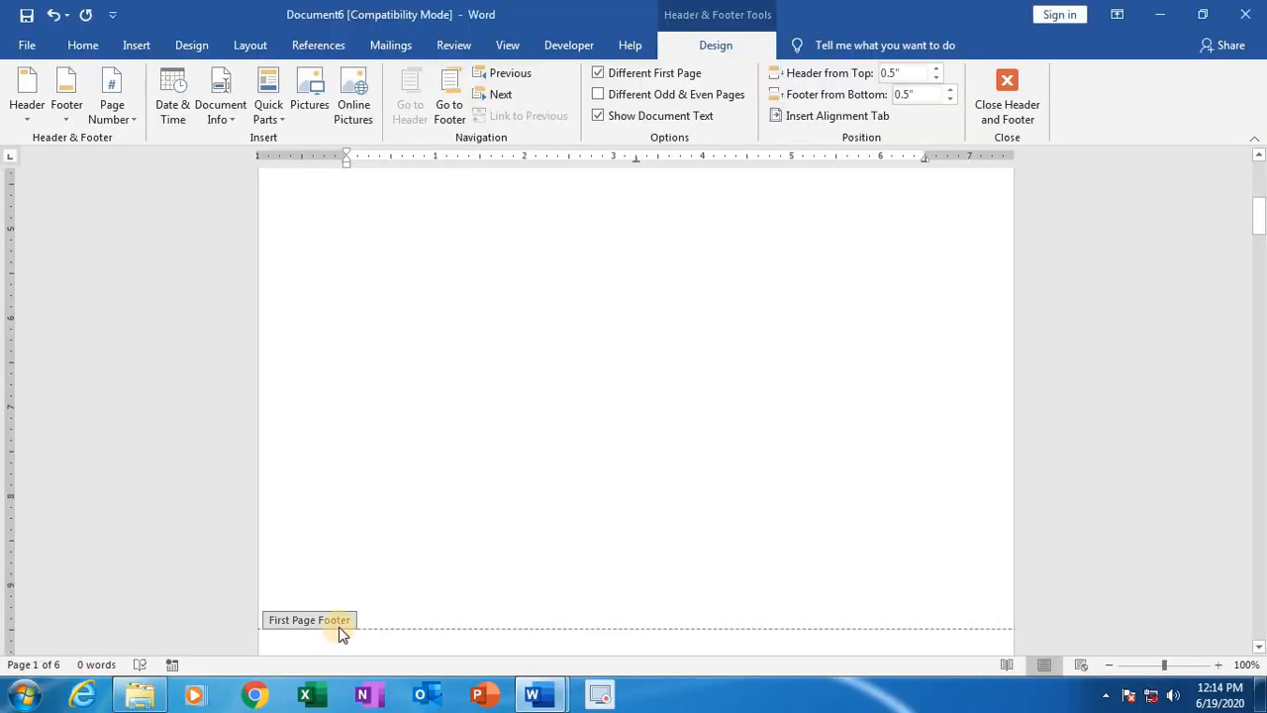
{"action": "scroll", "coordinate": [334, 638], "scroll_direction": "down", "scroll_amount": 5}
{"action": "scroll", "coordinate": [339, 629], "scroll_direction": "down", "scroll_amount": 3}
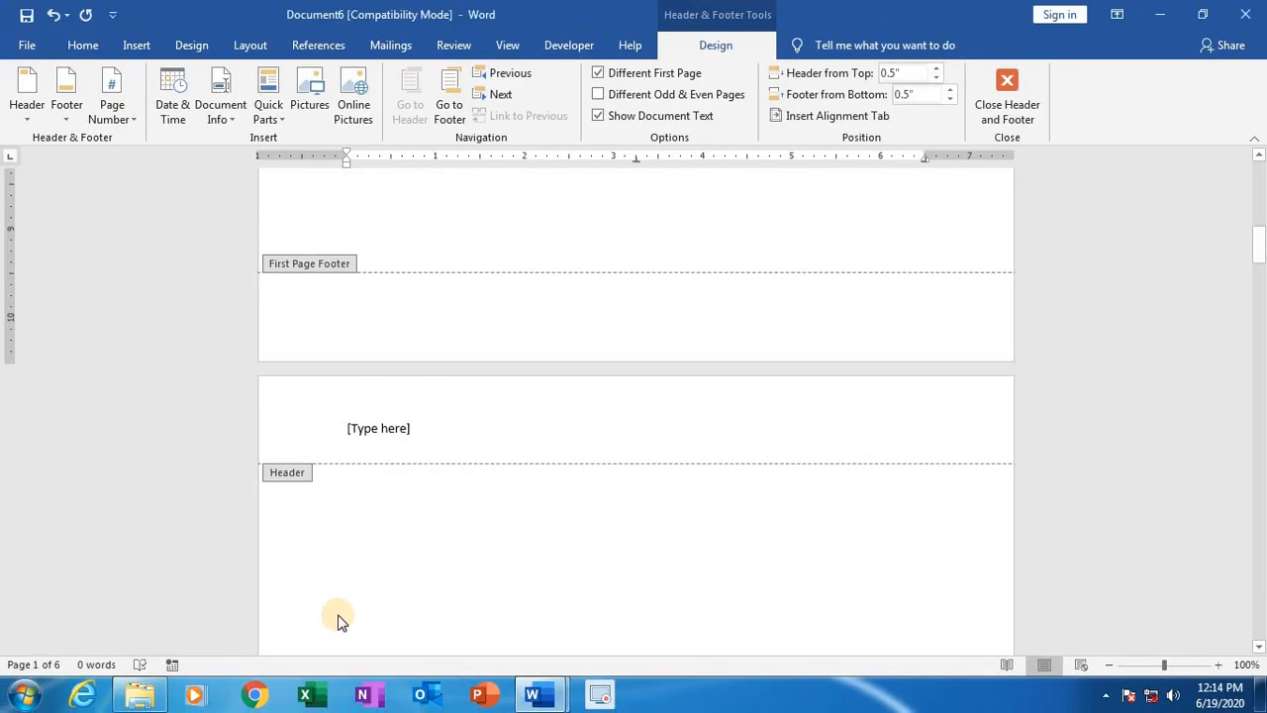
{"action": "scroll", "coordinate": [337, 618], "scroll_direction": "down", "scroll_amount": 15}
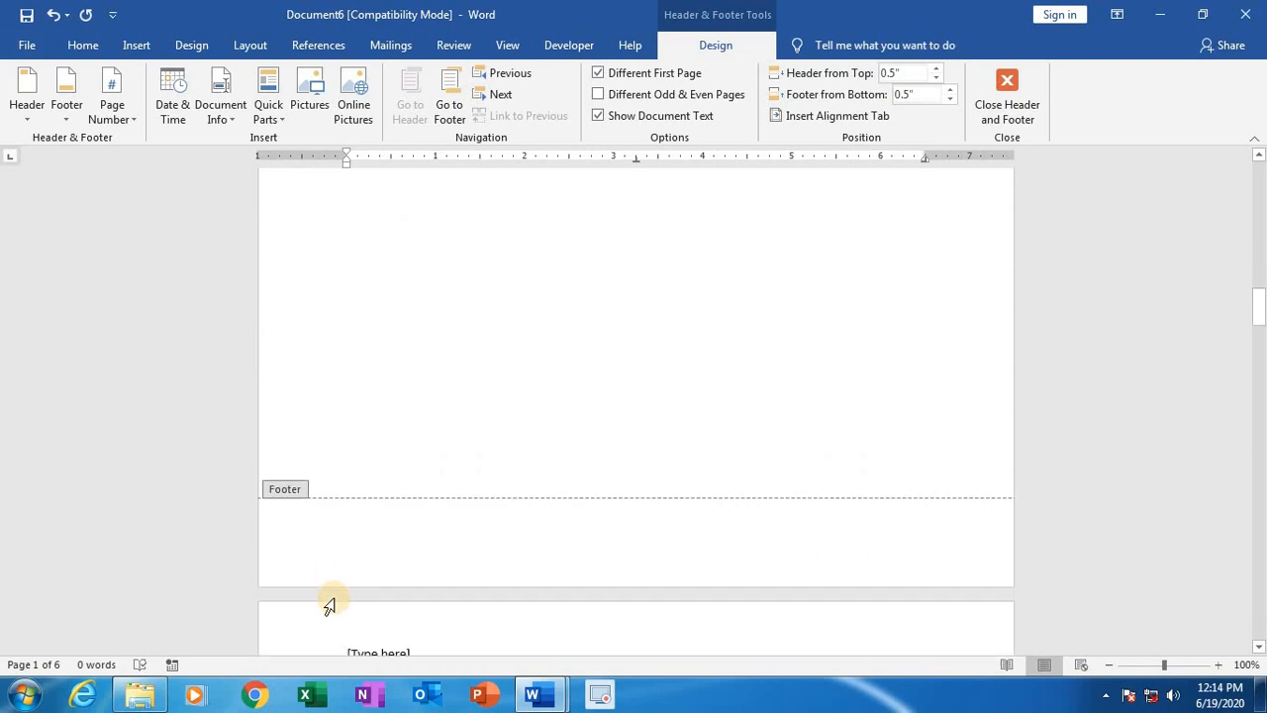
{"action": "scroll", "coordinate": [330, 606], "scroll_direction": "down", "scroll_amount": 2}
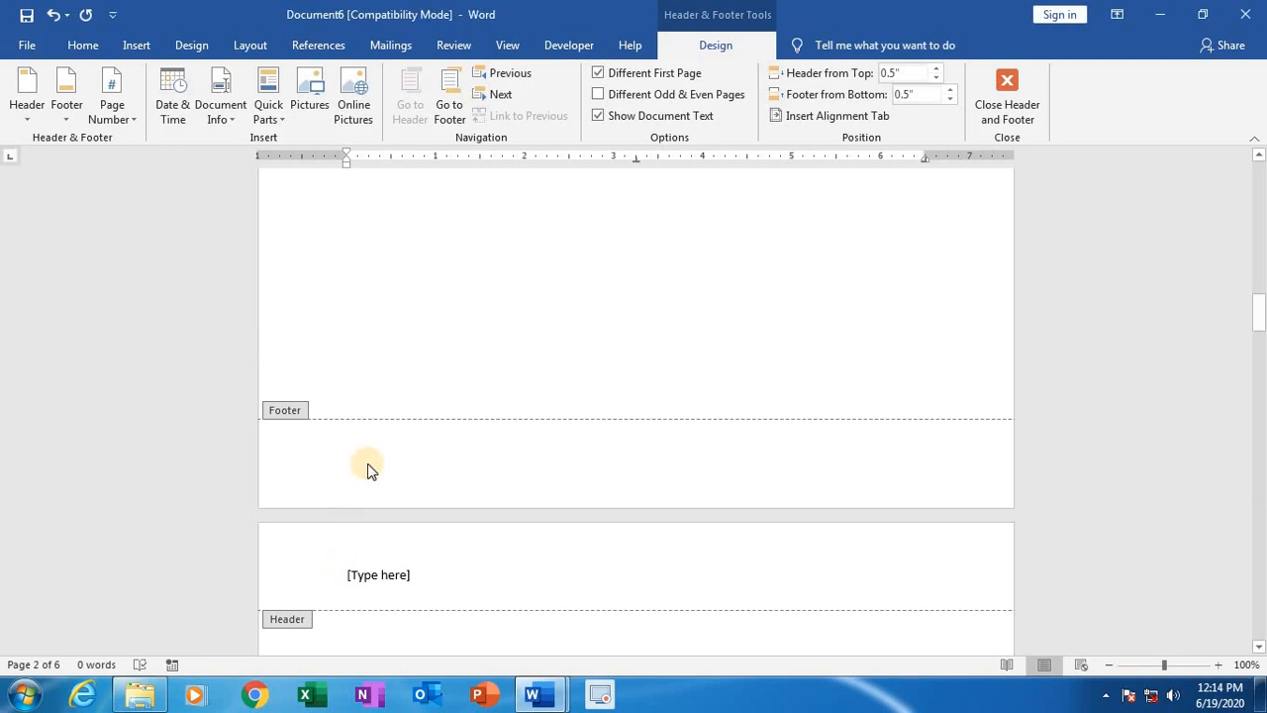
{"action": "scroll", "coordinate": [368, 470], "scroll_direction": "up", "scroll_amount": 5}
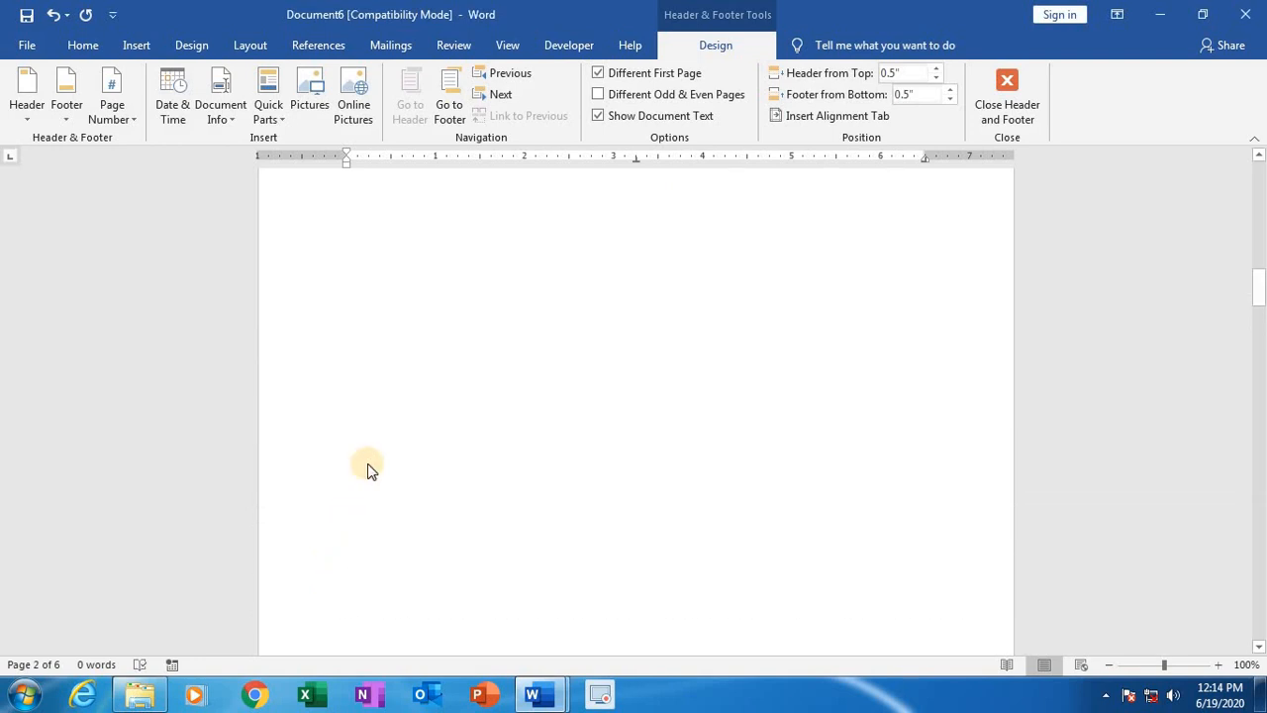
{"action": "scroll", "coordinate": [368, 470], "scroll_direction": "up", "scroll_amount": 10}
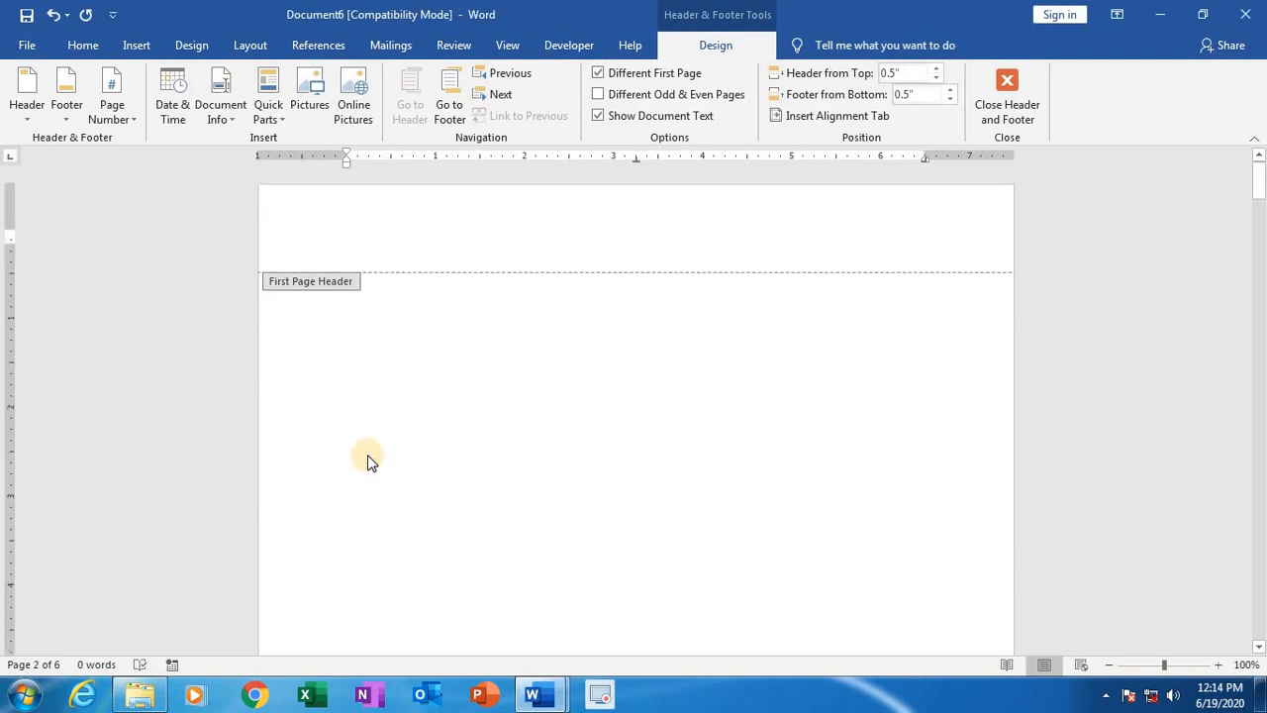
{"action": "scroll", "coordinate": [352, 384], "scroll_direction": "down", "scroll_amount": 3}
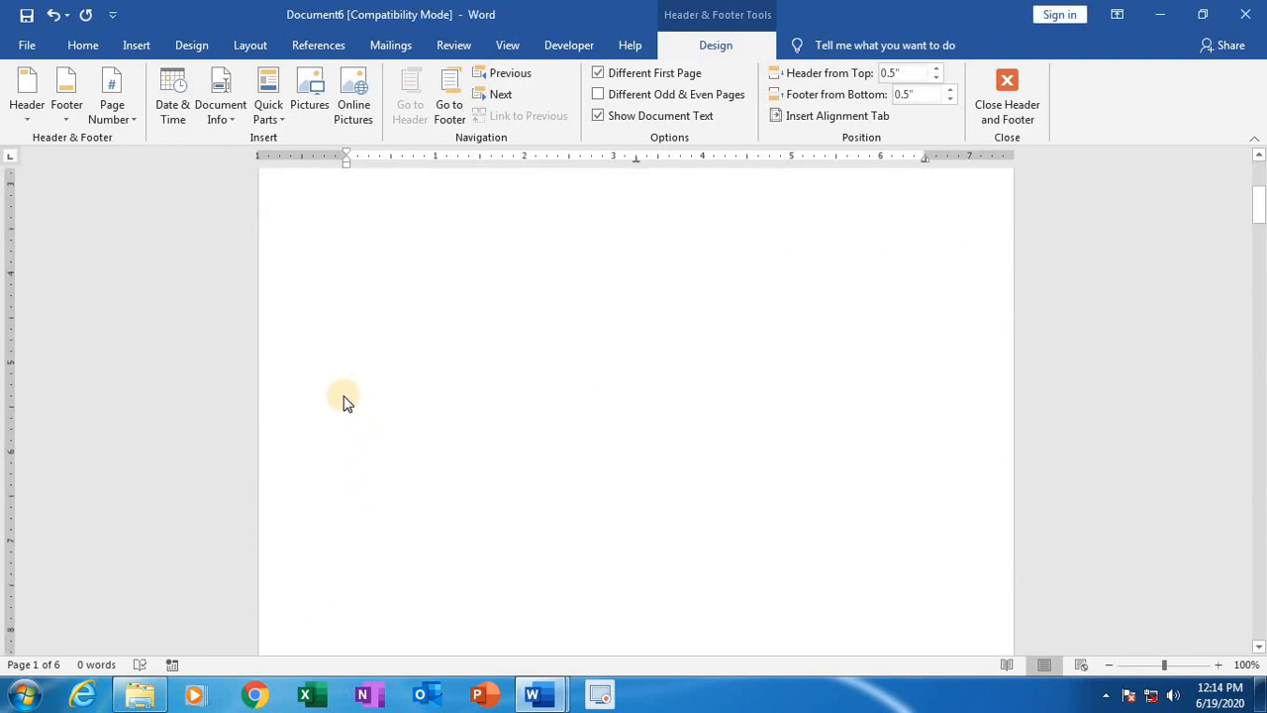
{"action": "scroll", "coordinate": [348, 396], "scroll_direction": "up", "scroll_amount": 3}
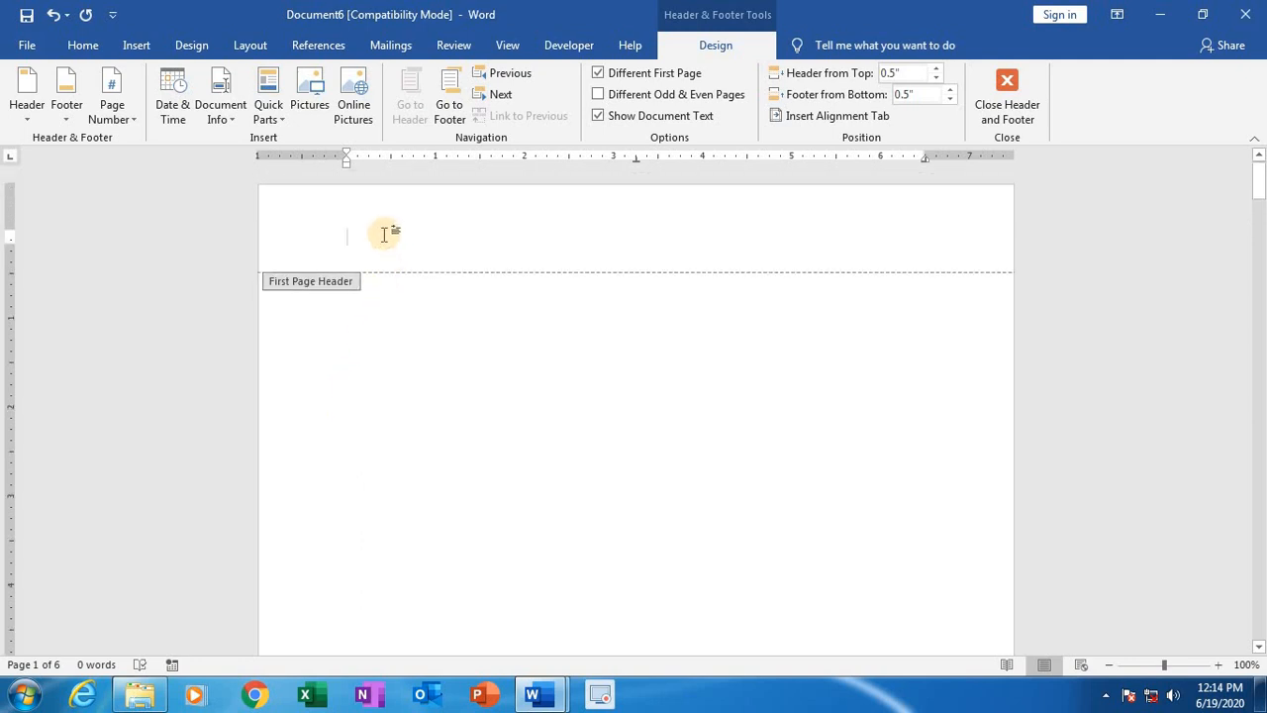
Step: Enter "First Header" in the first page header, enlarge the text considerably and center it
{"action": "type", "text": "irst Header"}
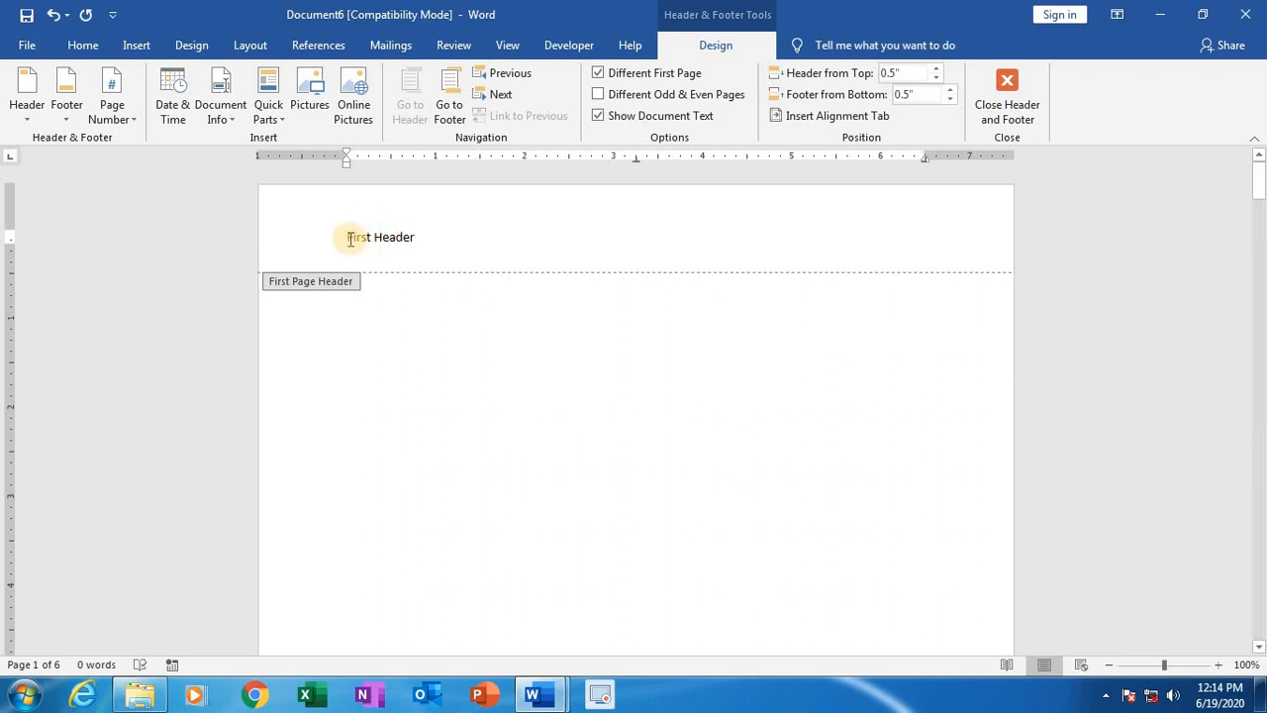
{"action": "left_click_drag", "start_coordinate": [344, 239], "coordinate": [424, 250]}
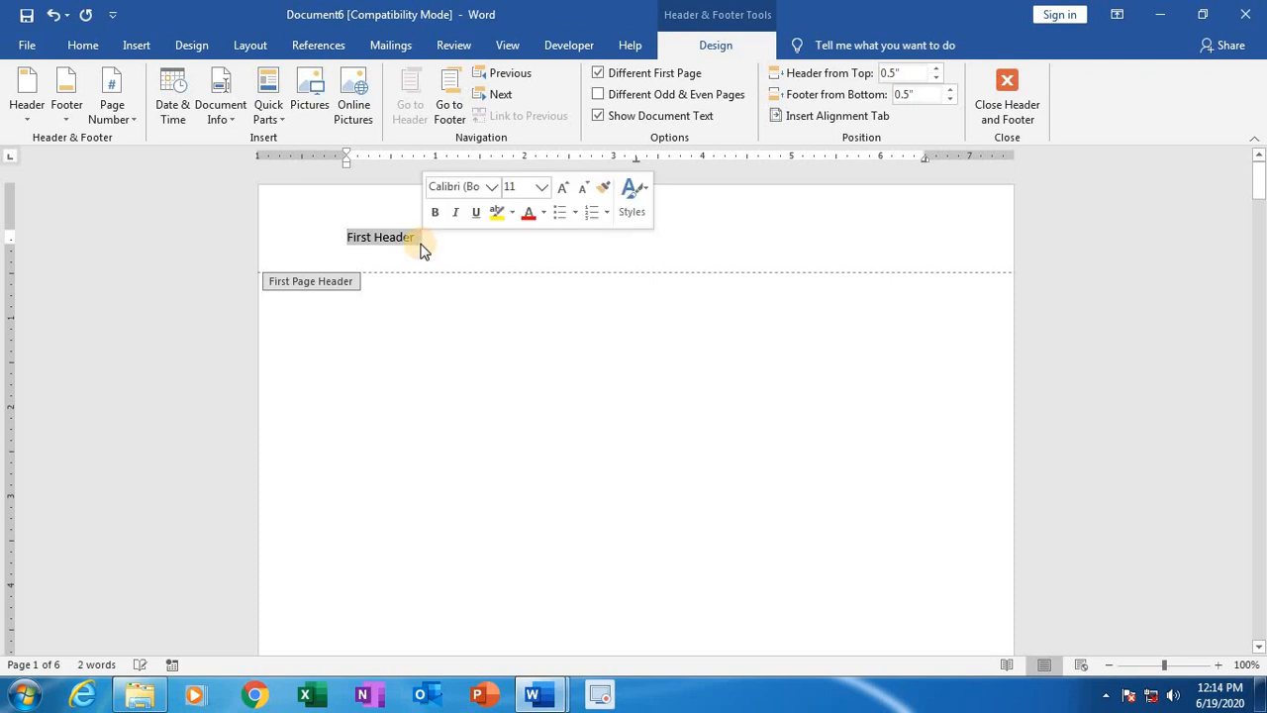
{"action": "key", "text": "ctrl+bracketright"}
{"action": "key", "text": "ctrl+bracketright"}
{"action": "key", "text": "ctrl+bracketright"}
{"action": "key", "text": "ctrl+bracketright"}
{"action": "key", "text": "ctrl+bracketright"}
{"action": "key", "text": "ctrl+bracketright"}
{"action": "key", "text": "ctrl+bracketright"}
{"action": "key", "text": "ctrl+bracketright"}
{"action": "key", "text": "ctrl+bracketright"}
{"action": "key", "text": "ctrl+bracketright"}
{"action": "key", "text": "ctrl+bracketright"}
{"action": "key", "text": "ctrl+bracketright"}
{"action": "key", "text": "ctrl+bracketright"}
{"action": "key", "text": "ctrl+bracketright"}
{"action": "key", "text": "ctrl+bracketright"}
{"action": "key", "text": "ctrl+bracketright"}
{"action": "key", "text": "ctrl+bracketright"}
{"action": "key", "text": "ctrl+bracketright"}
{"action": "key", "text": "ctrl+bracketright"}
{"action": "key", "text": "ctrl+bracketright"}
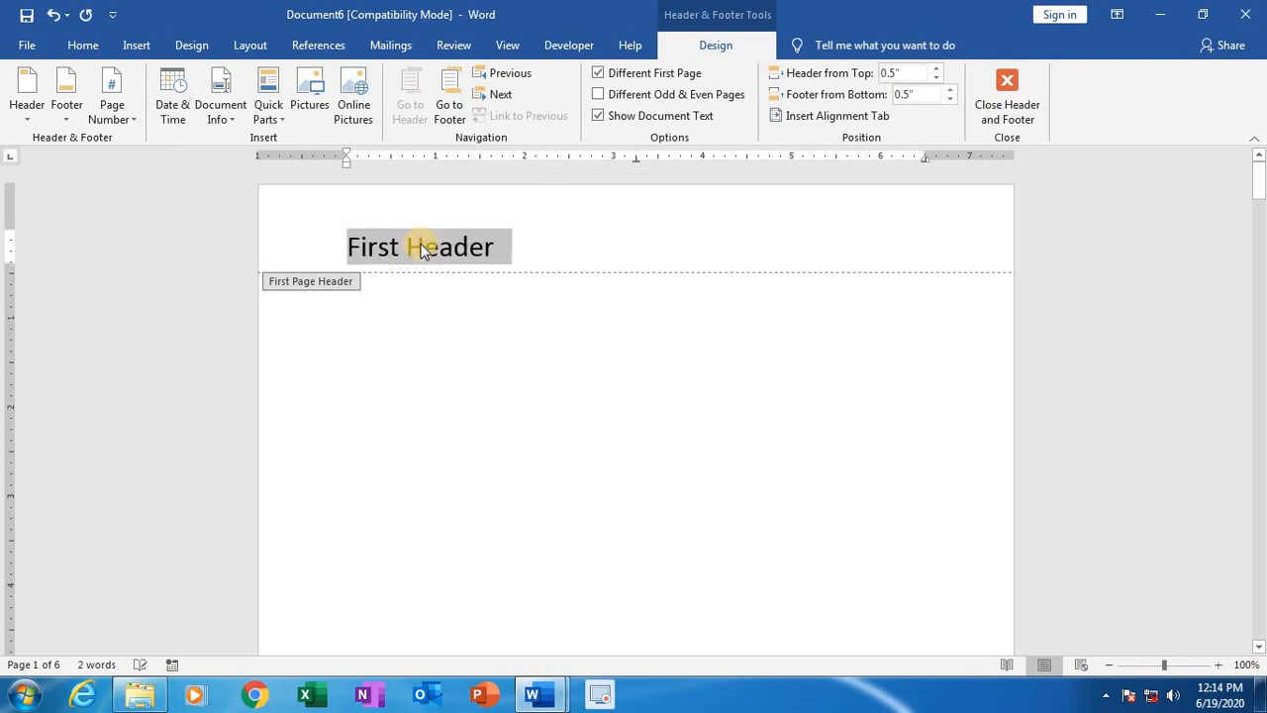
{"action": "left_click", "coordinate": [330, 259]}
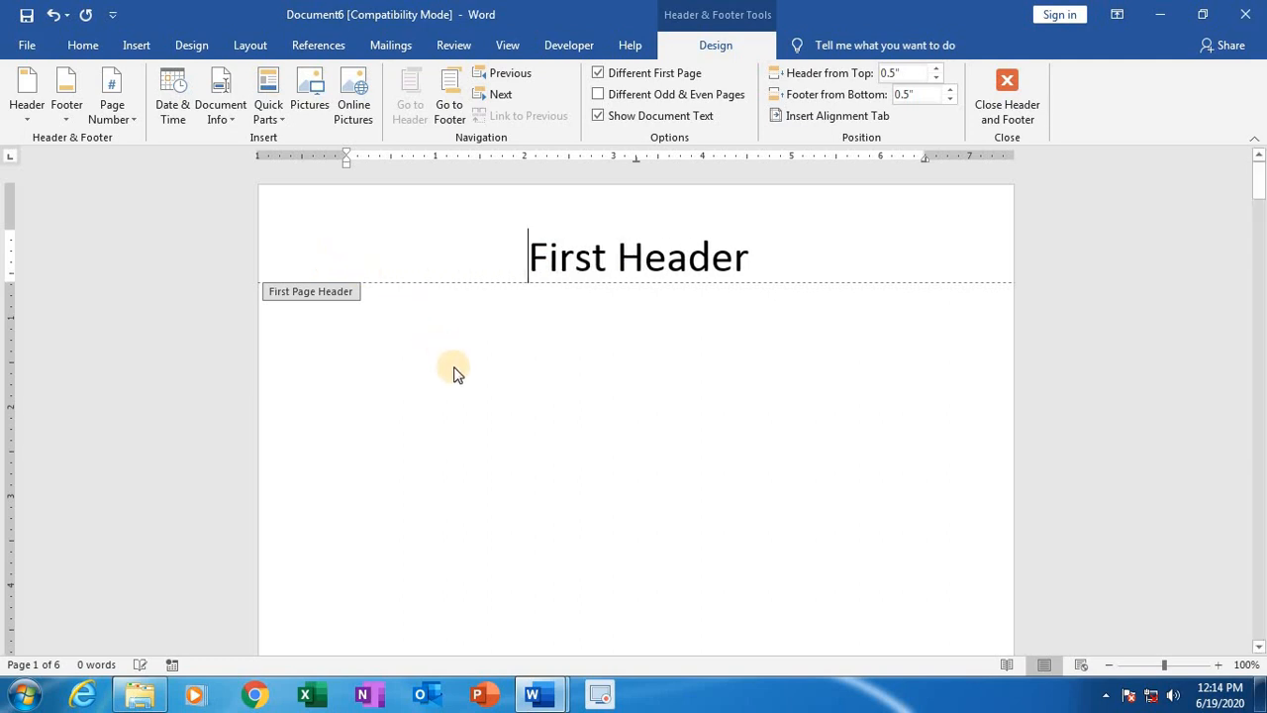
Step: Enter "First Footer" in the first page footer and shift it toward the middle of the line with tab spacing
{"action": "scroll", "coordinate": [452, 370], "scroll_direction": "down", "scroll_amount": 10}
{"action": "scroll", "coordinate": [457, 400], "scroll_direction": "down", "scroll_amount": 3}
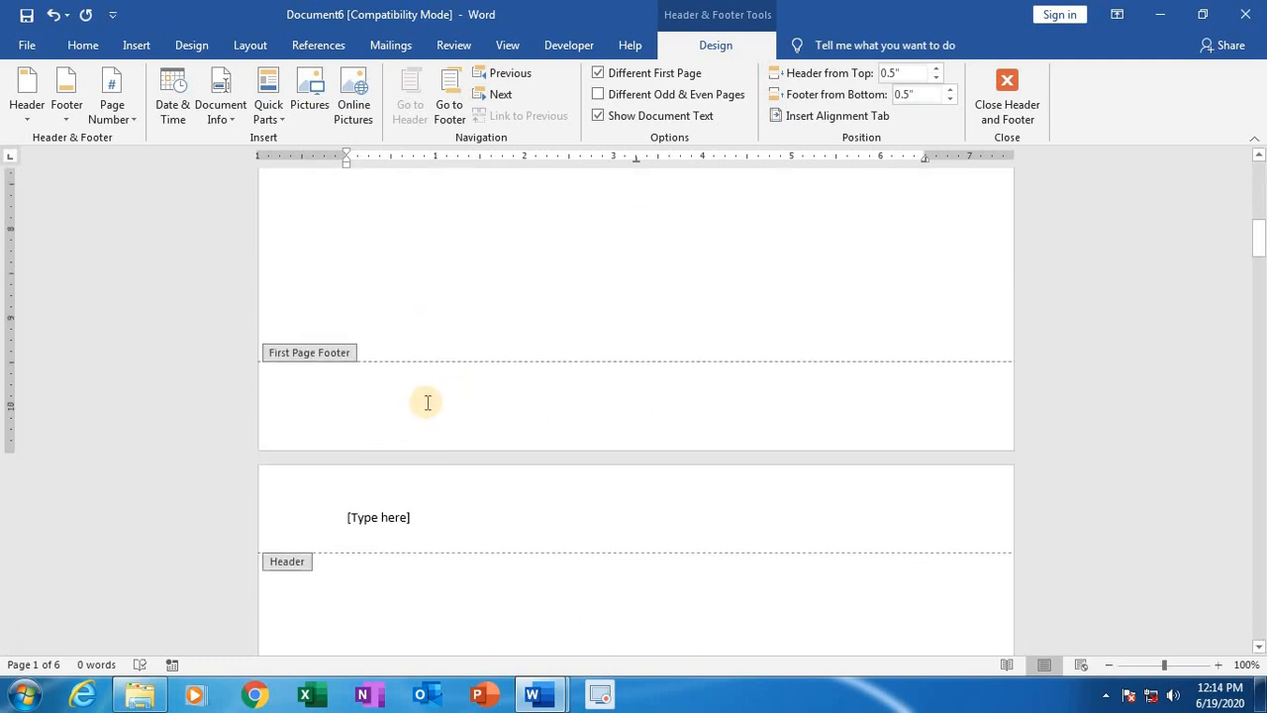
{"action": "left_click", "coordinate": [427, 402]}
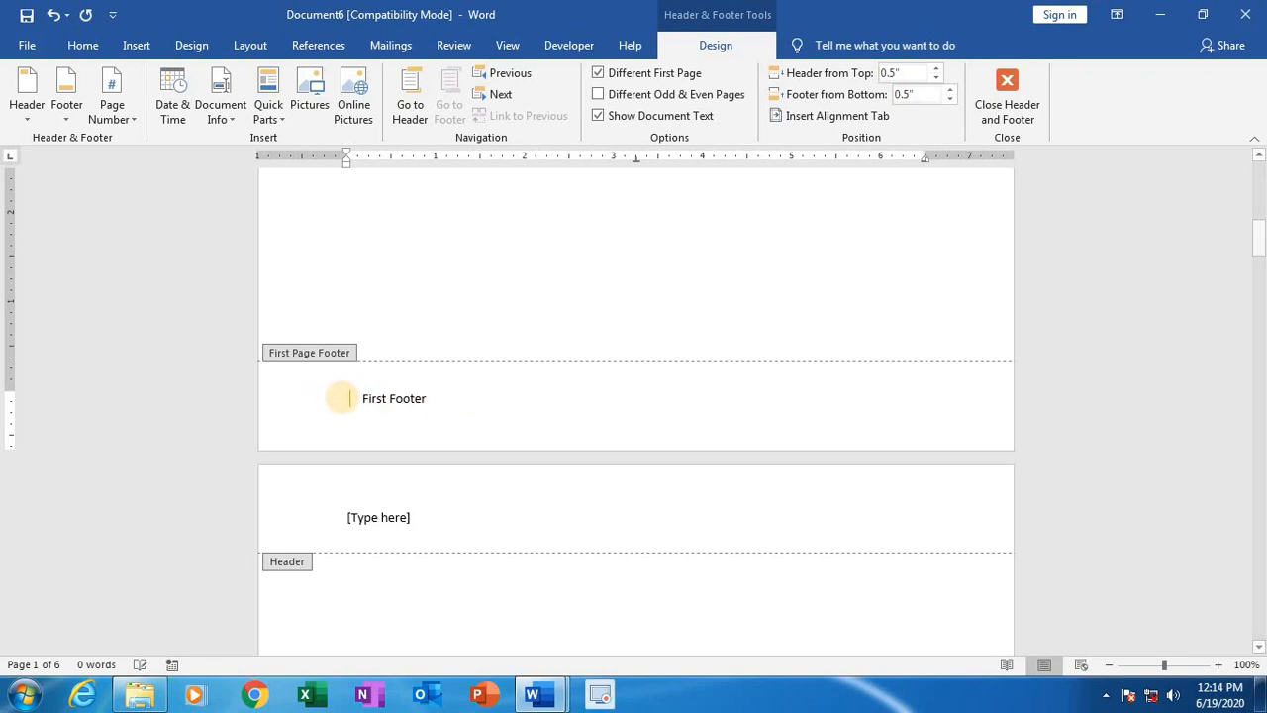
{"action": "key", "text": "Tab"}
{"action": "key", "text": "Tab"}
{"action": "key", "text": "Tab"}
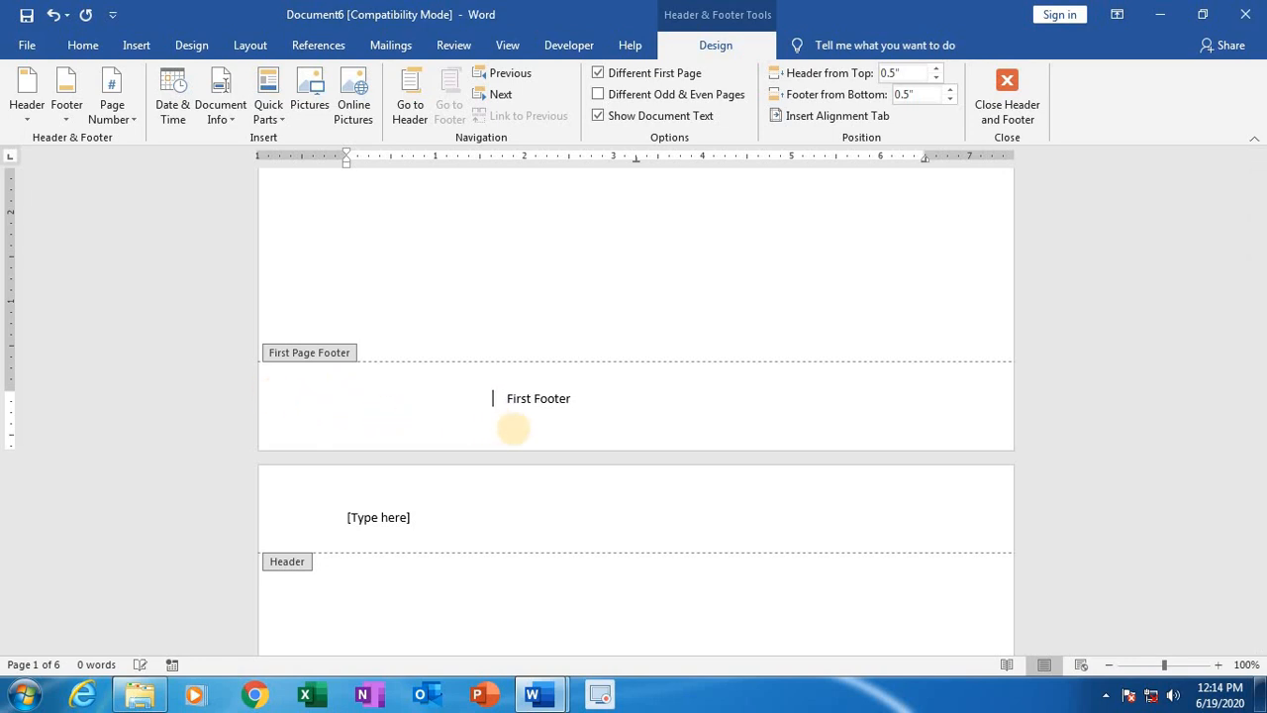
{"action": "key", "text": "Tab"}
Step: Enlarge the "First Footer" text considerably, to about the size of the first page header
{"action": "left_click_drag", "start_coordinate": [612, 401], "coordinate": [546, 395]}
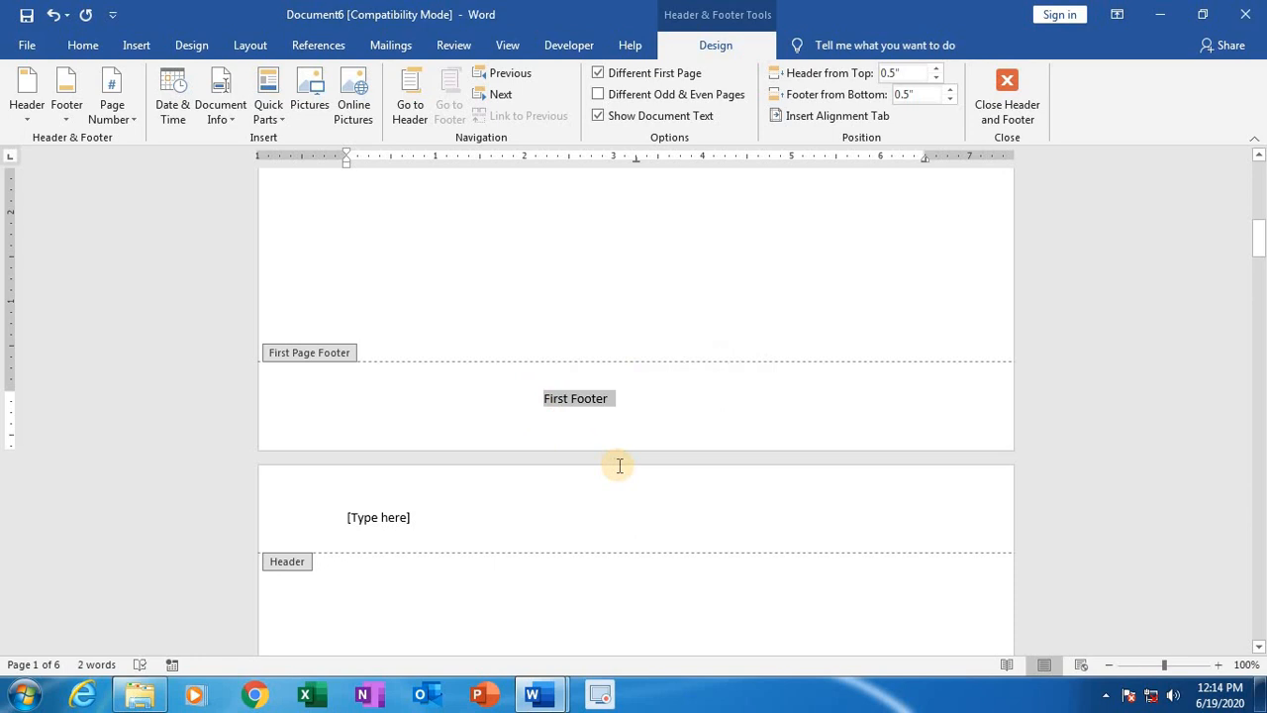
{"action": "key", "text": "ctrl+]"}
{"action": "key", "text": "ctrl+]"}
{"action": "key", "text": "ctrl+]"}
{"action": "key", "text": "ctrl+]"}
{"action": "key", "text": "ctrl+]"}
{"action": "key", "text": "ctrl+]"}
{"action": "key", "text": "ctrl+]"}
{"action": "key", "text": "ctrl+]"}
{"action": "key", "text": "ctrl+]"}
{"action": "key", "text": "ctrl+]"}
{"action": "key", "text": "ctrl+]"}
{"action": "key", "text": "ctrl+]"}
{"action": "key", "text": "ctrl+]"}
{"action": "key", "text": "ctrl+]"}
{"action": "key", "text": "ctrl+]"}
{"action": "key", "text": "ctrl+]"}
{"action": "key", "text": "ctrl+]"}
{"action": "key", "text": "ctrl+]"}
{"action": "key", "text": "ctrl+]"}
{"action": "key", "text": "ctrl+]"}
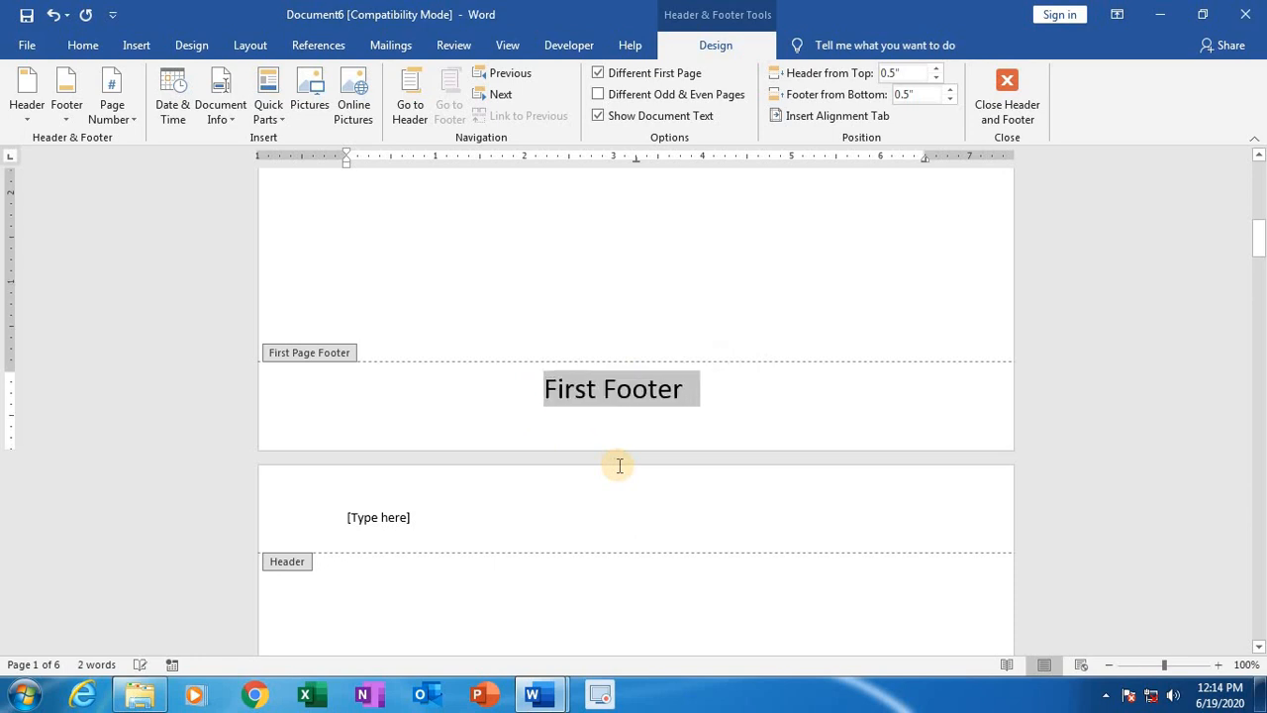
{"action": "scroll", "coordinate": [575, 345], "scroll_direction": "up", "scroll_amount": 10}
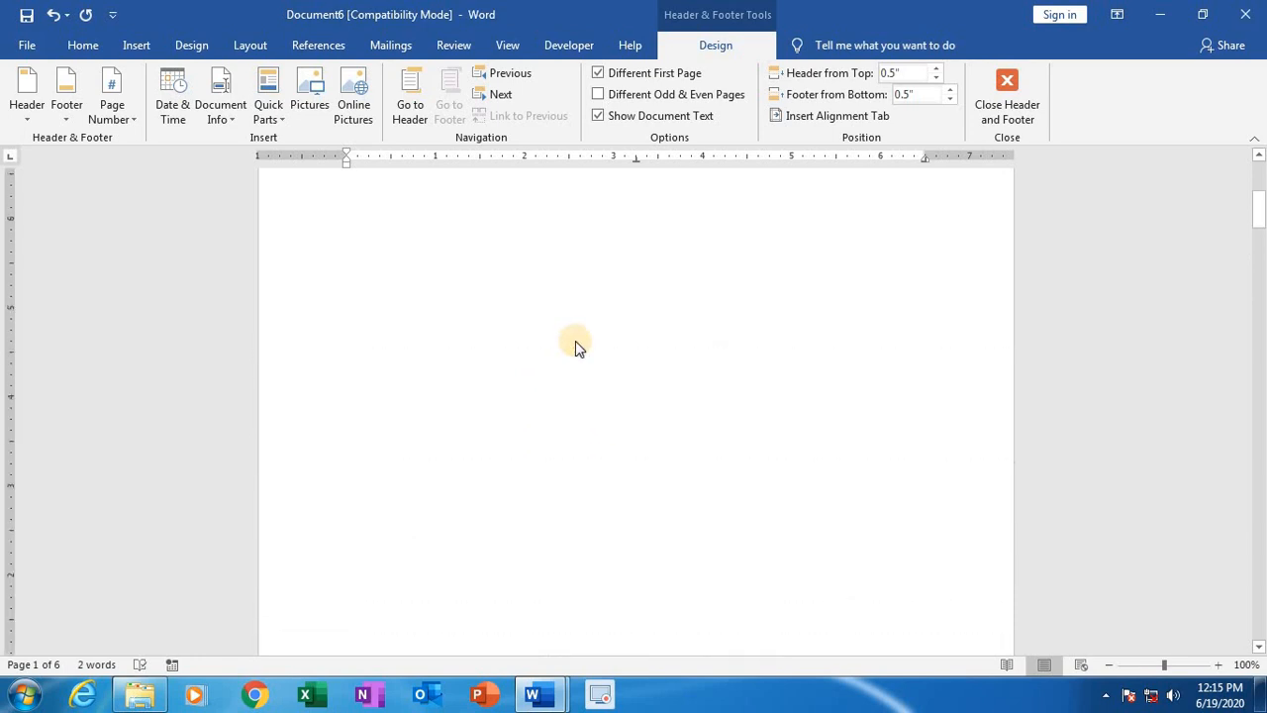
{"action": "scroll", "coordinate": [582, 352], "scroll_direction": "down", "scroll_amount": 10}
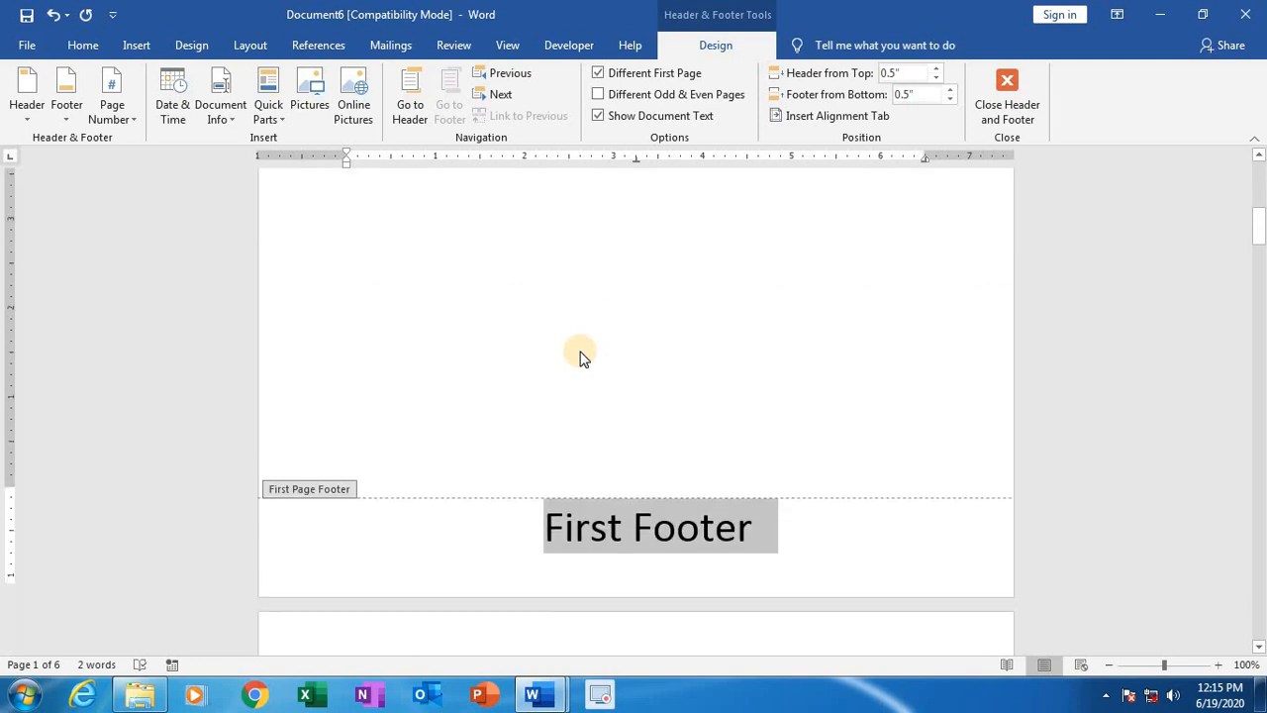
Step: Replace the placeholder in the second page's header with "IVAR COMPUTERS"
{"action": "scroll", "coordinate": [571, 366], "scroll_direction": "down", "scroll_amount": 3}
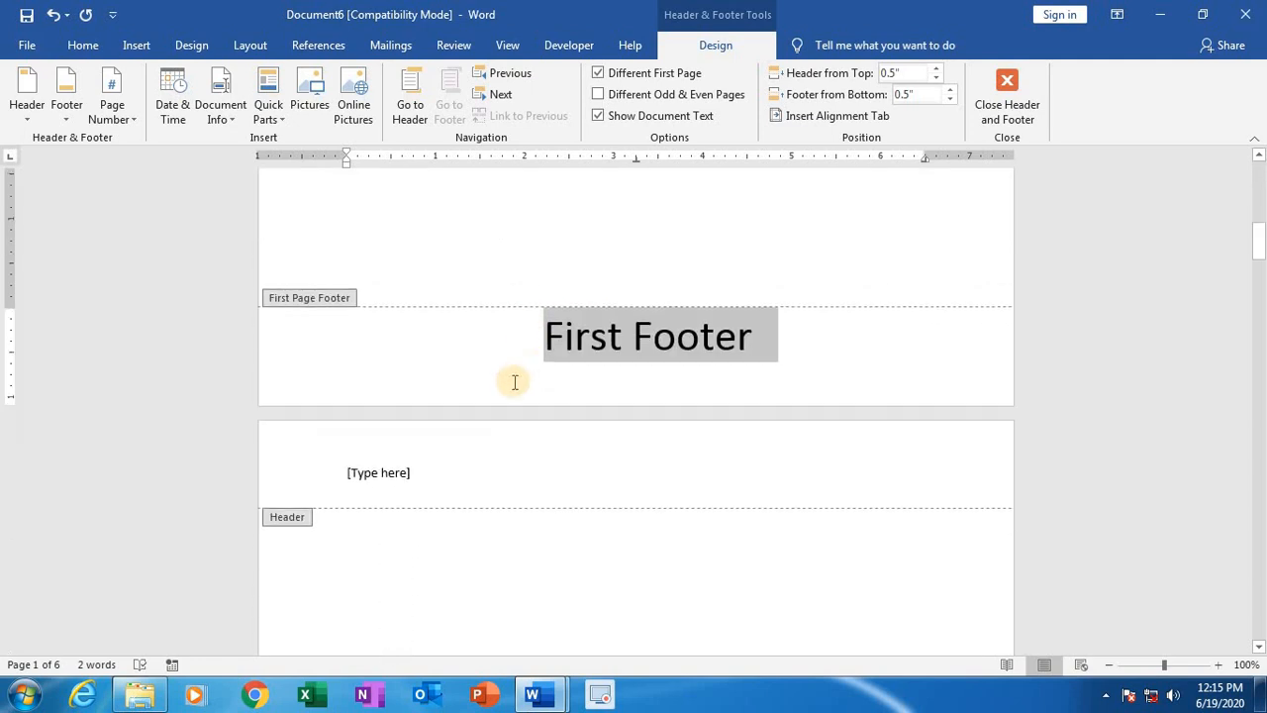
{"action": "left_click", "coordinate": [420, 484]}
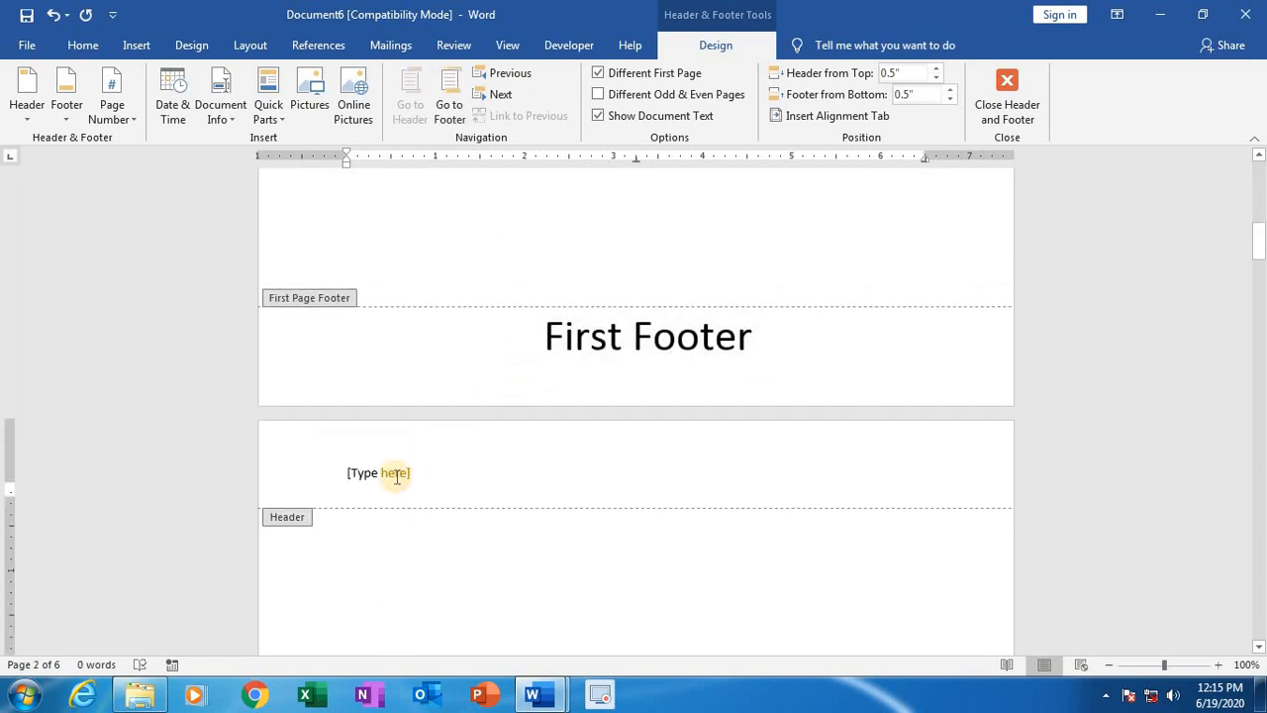
{"action": "left_click", "coordinate": [406, 476]}
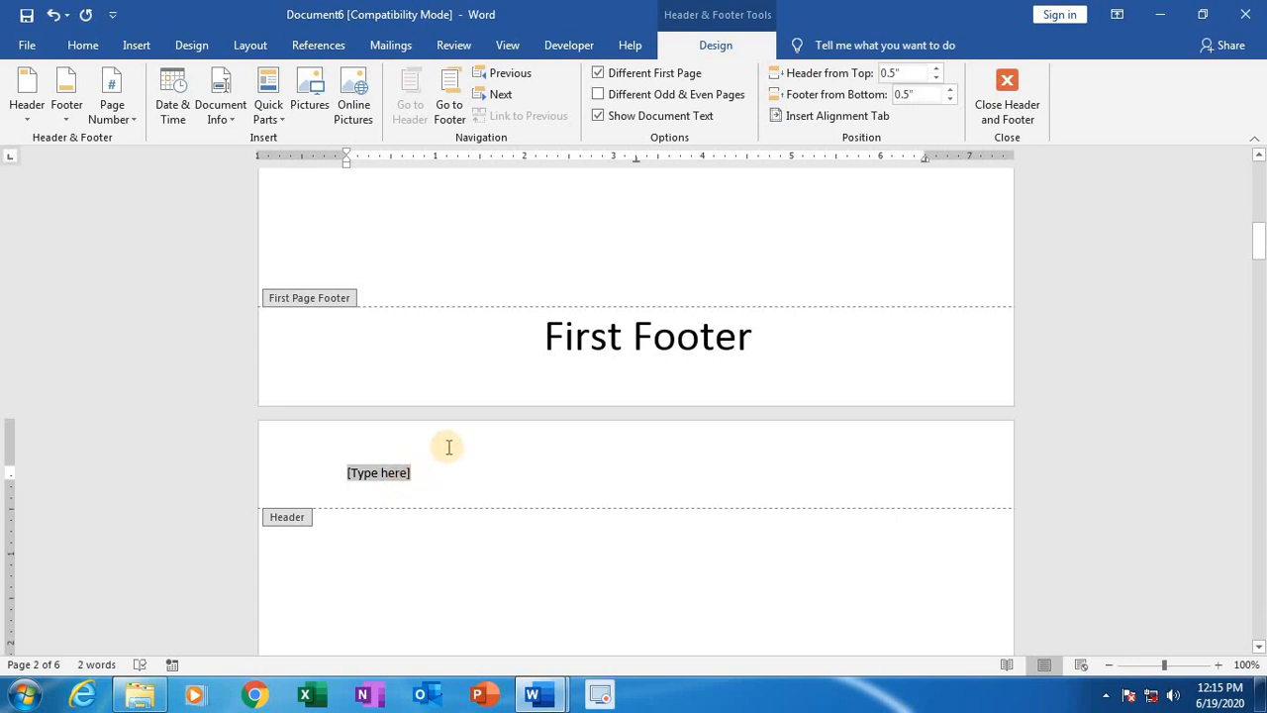
{"action": "key", "text": "Delete"}
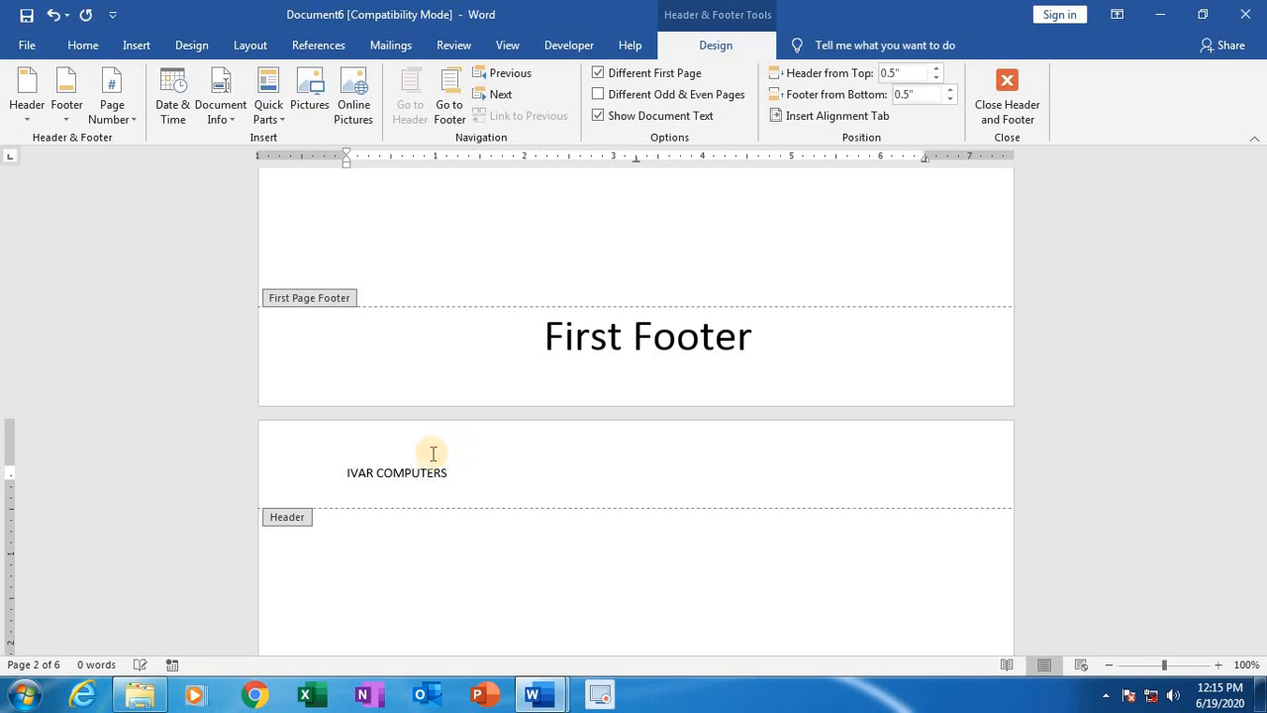
Step: Enlarge the "IVAR COMPUTERS" header text considerably and center it
{"action": "left_click", "coordinate": [331, 479]}
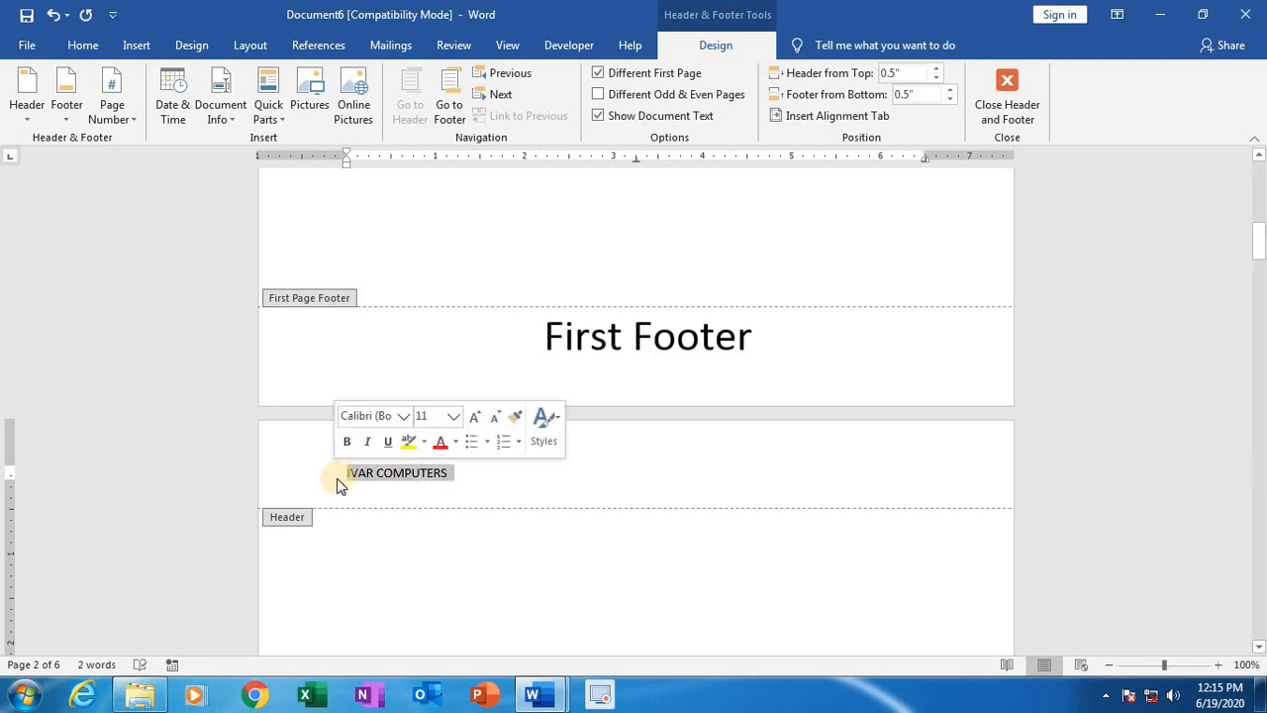
{"action": "key", "text": "ctrl+bracketright"}
{"action": "key", "text": "ctrl+bracketright"}
{"action": "key", "text": "ctrl+bracketright"}
{"action": "key", "text": "ctrl+bracketright"}
{"action": "key", "text": "ctrl+bracketright"}
{"action": "key", "text": "ctrl+bracketright"}
{"action": "key", "text": "ctrl+bracketright"}
{"action": "key", "text": "ctrl+bracketright"}
{"action": "key", "text": "ctrl+bracketright"}
{"action": "key", "text": "ctrl+bracketright"}
{"action": "key", "text": "ctrl+bracketright"}
{"action": "key", "text": "ctrl+bracketright"}
{"action": "key", "text": "ctrl+bracketright"}
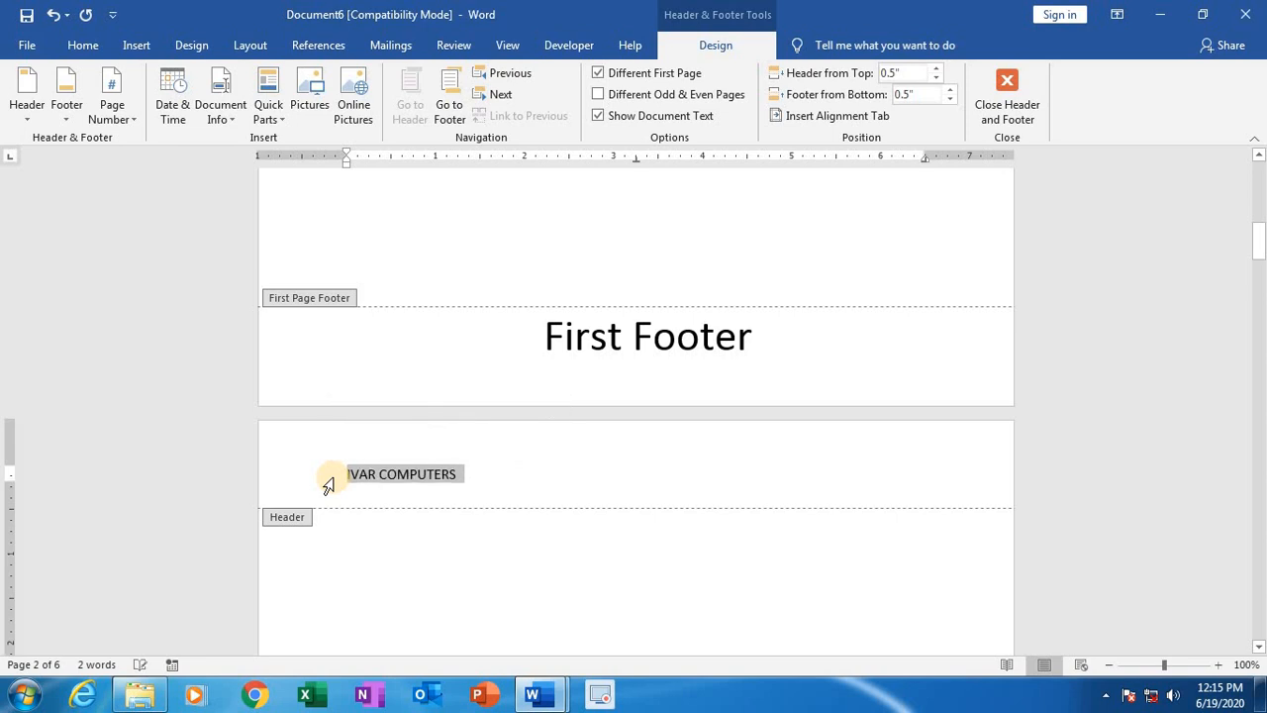
{"action": "left_click", "coordinate": [346, 492]}
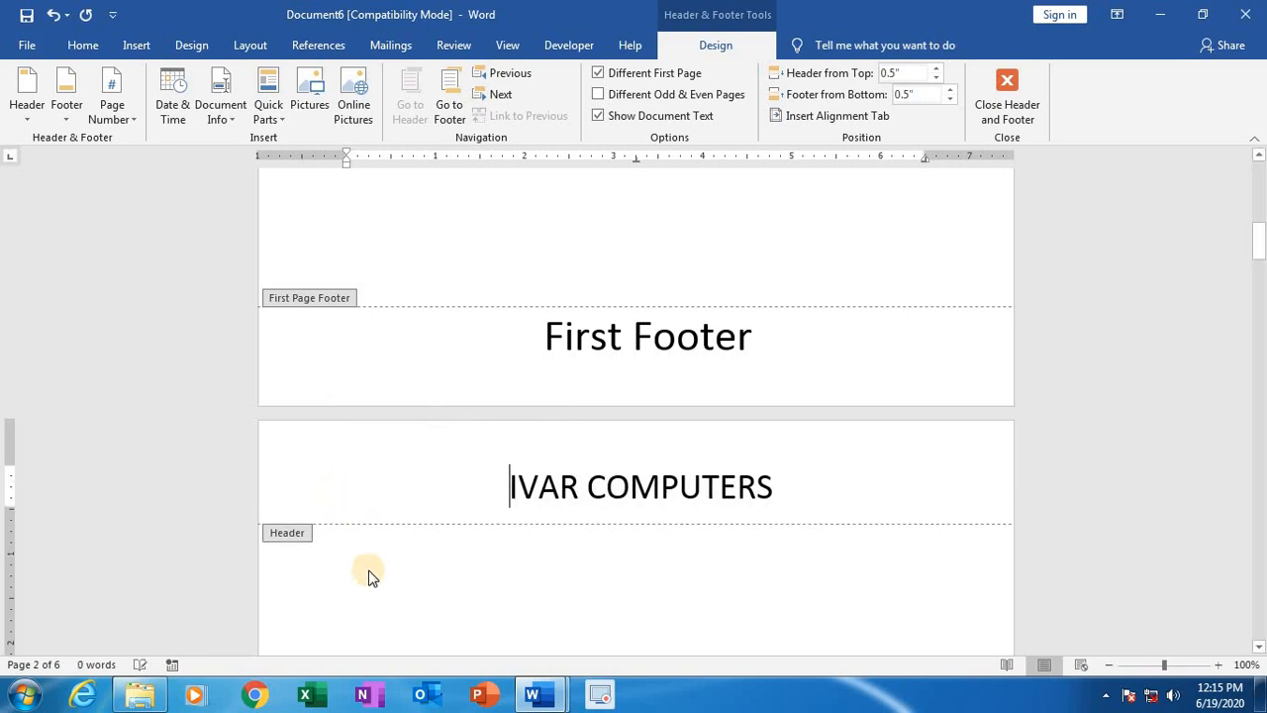
Step: Enter "Bestavaripeta" in the second page's footer and enlarge the text considerably
{"action": "scroll", "coordinate": [367, 578], "scroll_direction": "down", "scroll_amount": 8}
{"action": "left_click", "coordinate": [381, 611]}
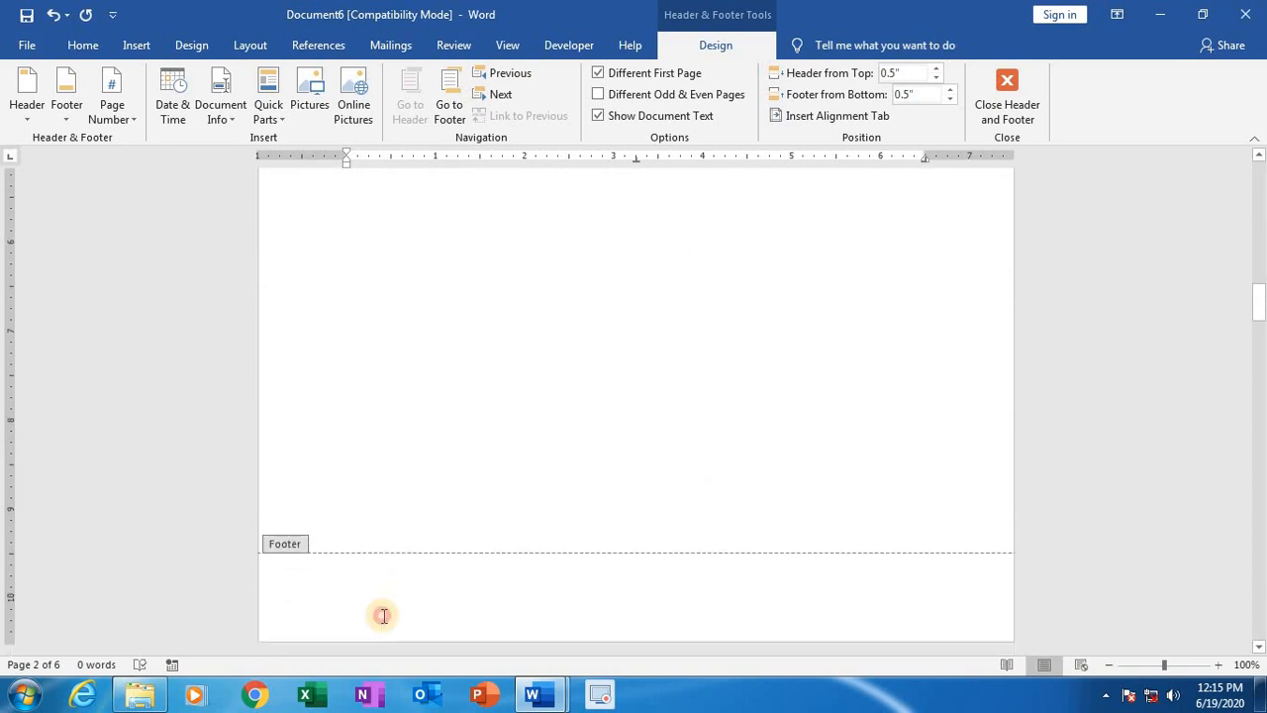
{"action": "type", "text": "B"}
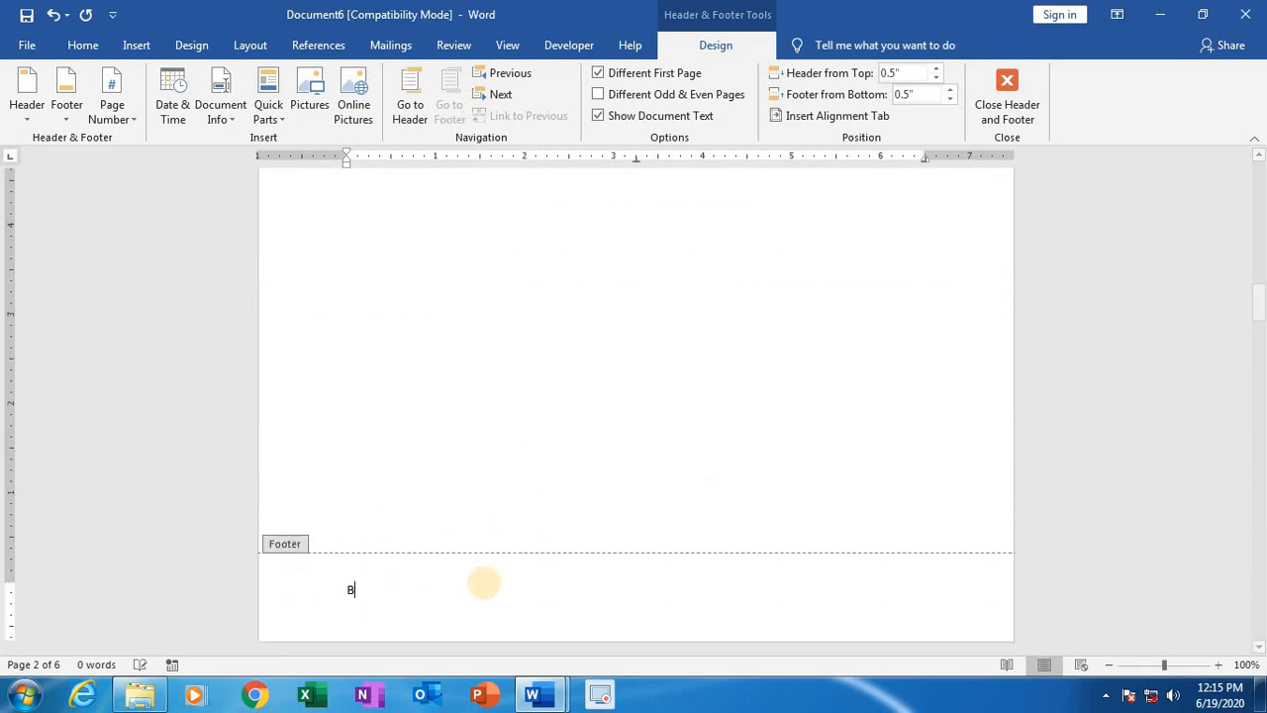
{"action": "type", "text": "estavaripeta"}
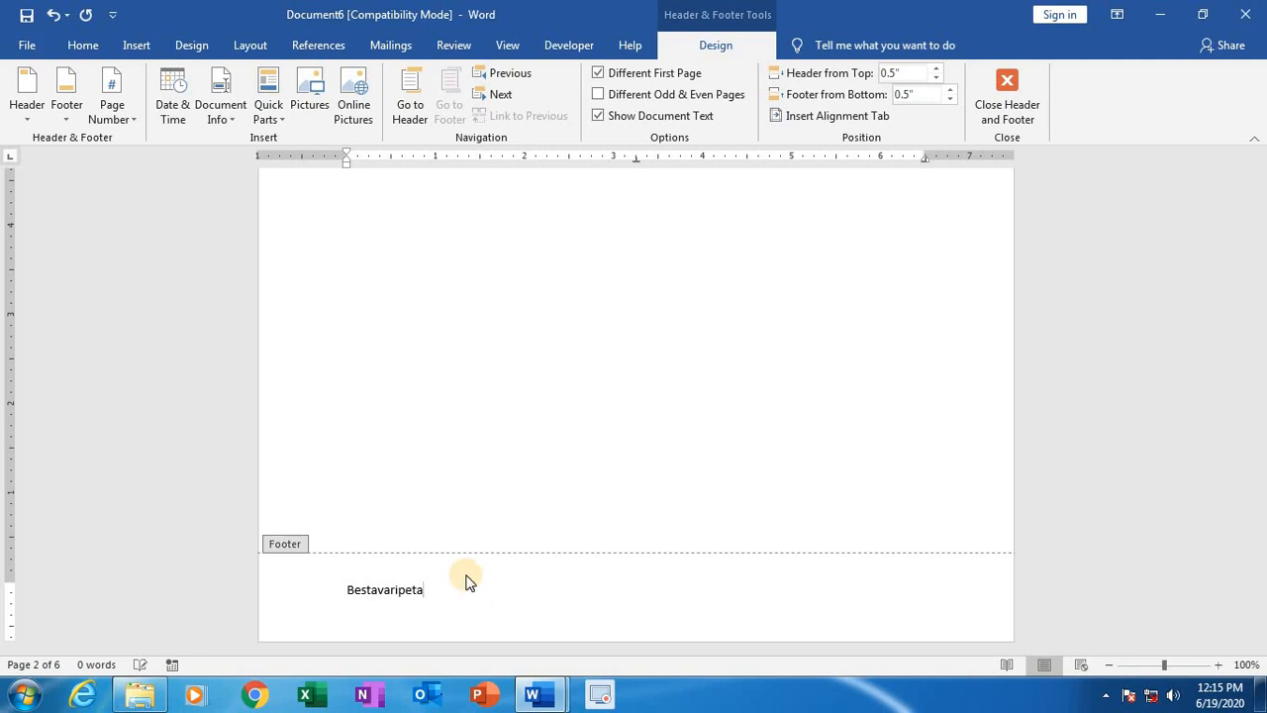
{"action": "left_click_drag", "start_coordinate": [347, 597], "coordinate": [430, 597]}
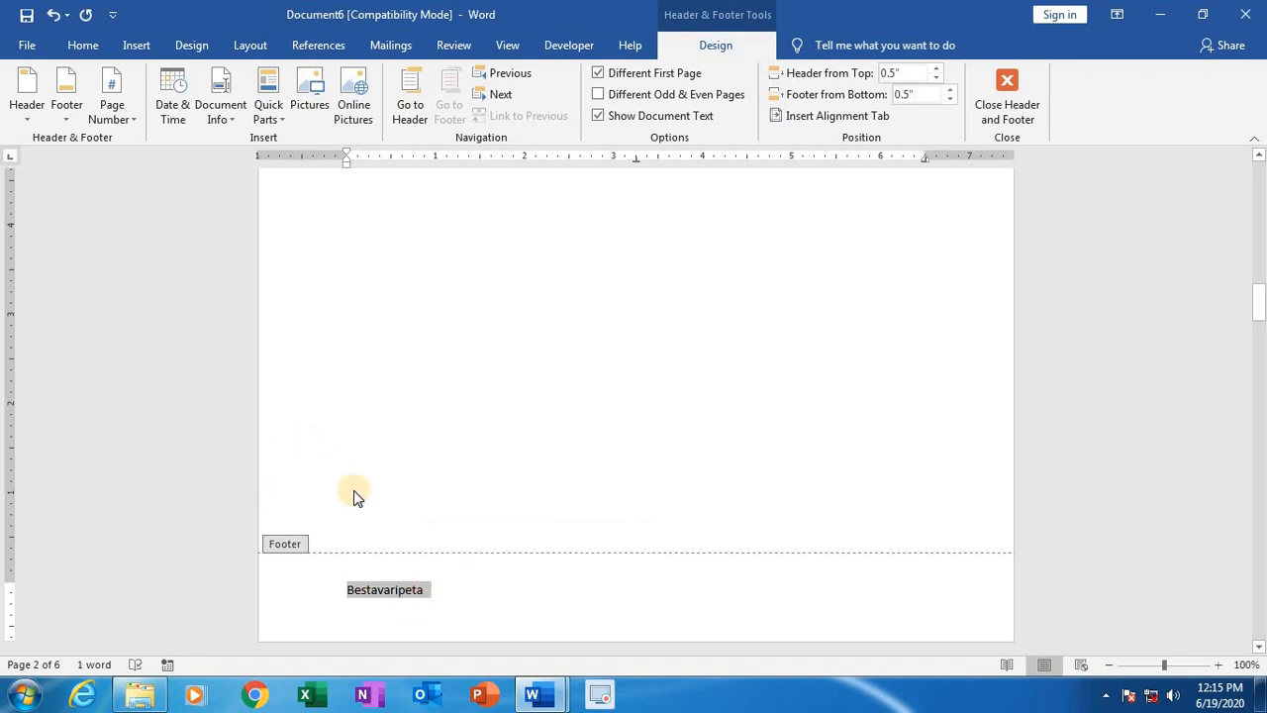
{"action": "key", "text": "ctrl+shift+period"}
{"action": "key", "text": "ctrl+shift+period"}
{"action": "key", "text": "ctrl+shift+period"}
{"action": "key", "text": "ctrl+shift+period"}
{"action": "key", "text": "ctrl+shift+period"}
{"action": "key", "text": "ctrl+shift+period"}
{"action": "key", "text": "ctrl+shift+period"}
{"action": "key", "text": "ctrl+shift+period"}
{"action": "key", "text": "ctrl+shift+period"}
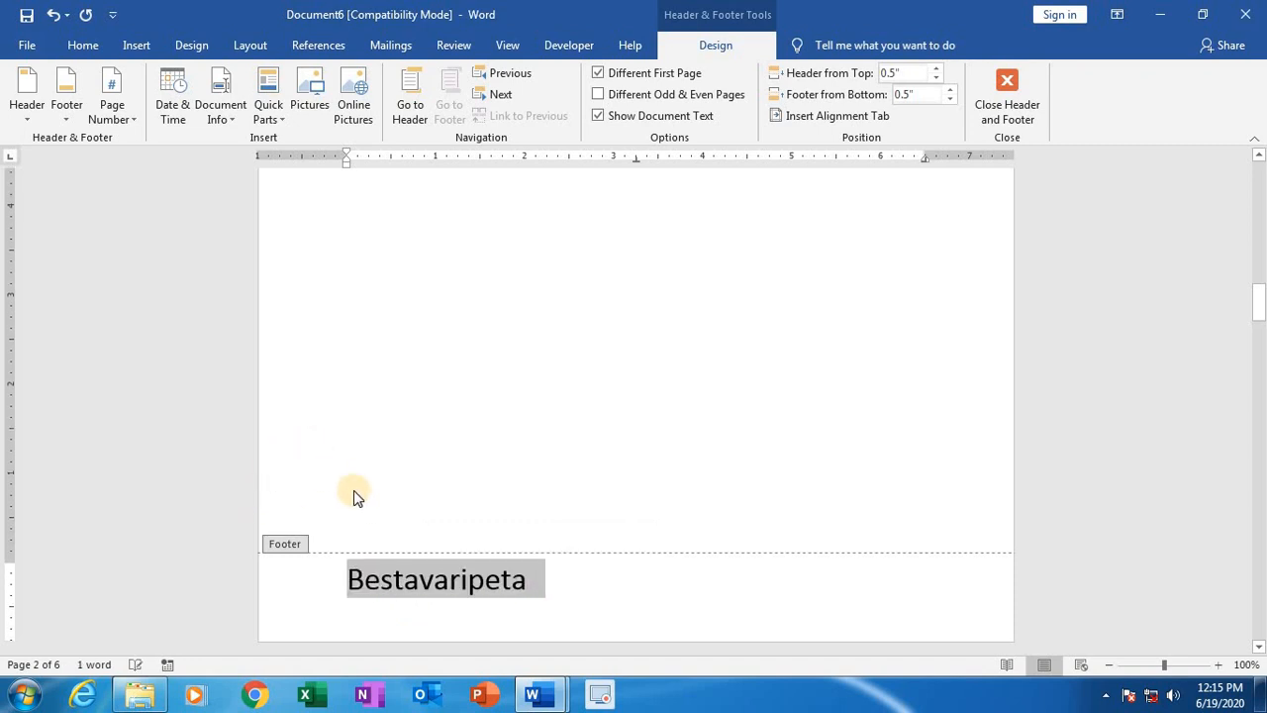
Step: Compare the header and footer of the first page with those of the second page
{"action": "scroll", "coordinate": [412, 491], "scroll_direction": "down", "scroll_amount": 1}
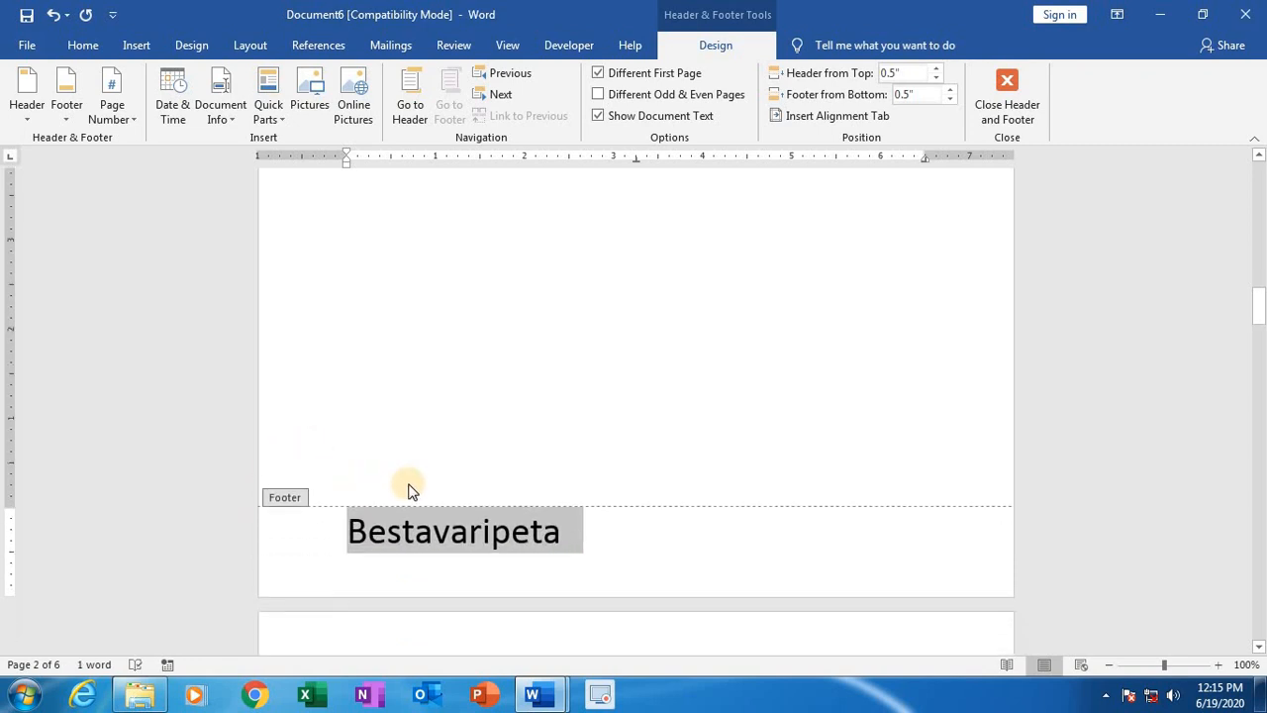
{"action": "scroll", "coordinate": [412, 491], "scroll_direction": "up", "scroll_amount": 10}
{"action": "scroll", "coordinate": [412, 491], "scroll_direction": "up", "scroll_amount": 5}
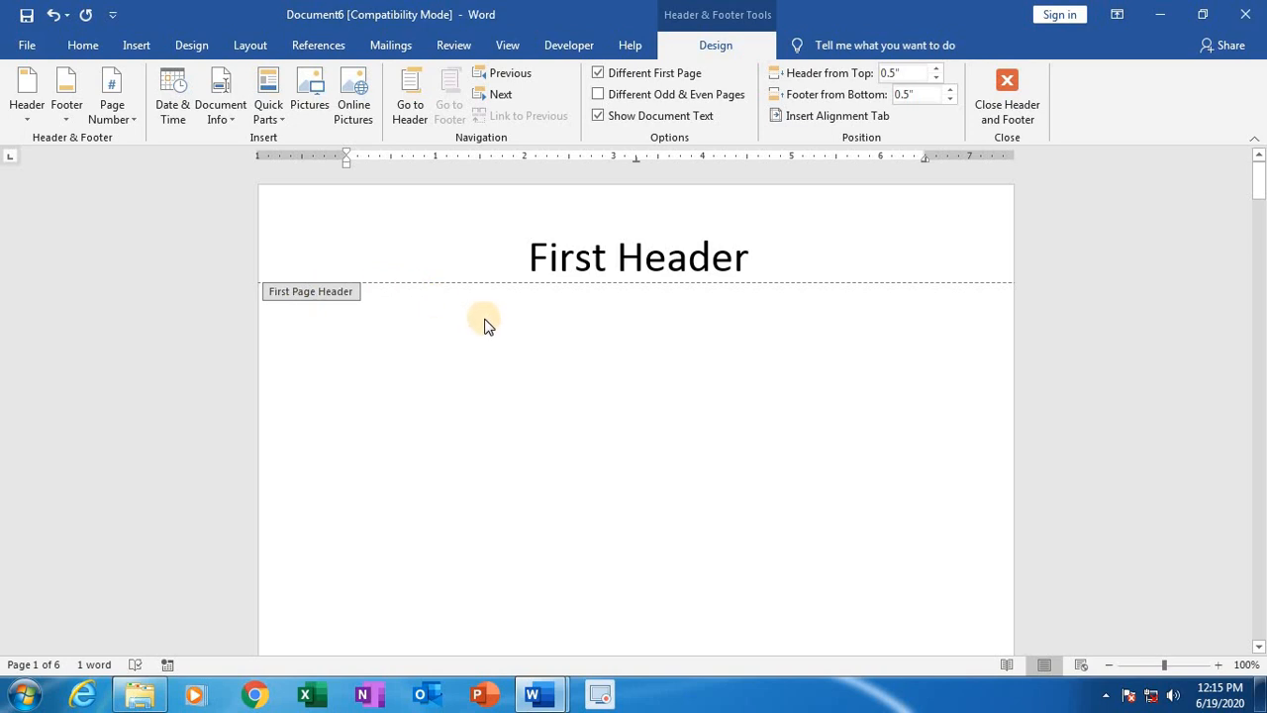
{"action": "scroll", "coordinate": [466, 393], "scroll_direction": "down", "scroll_amount": 2}
{"action": "scroll", "coordinate": [416, 495], "scroll_direction": "down", "scroll_amount": 5}
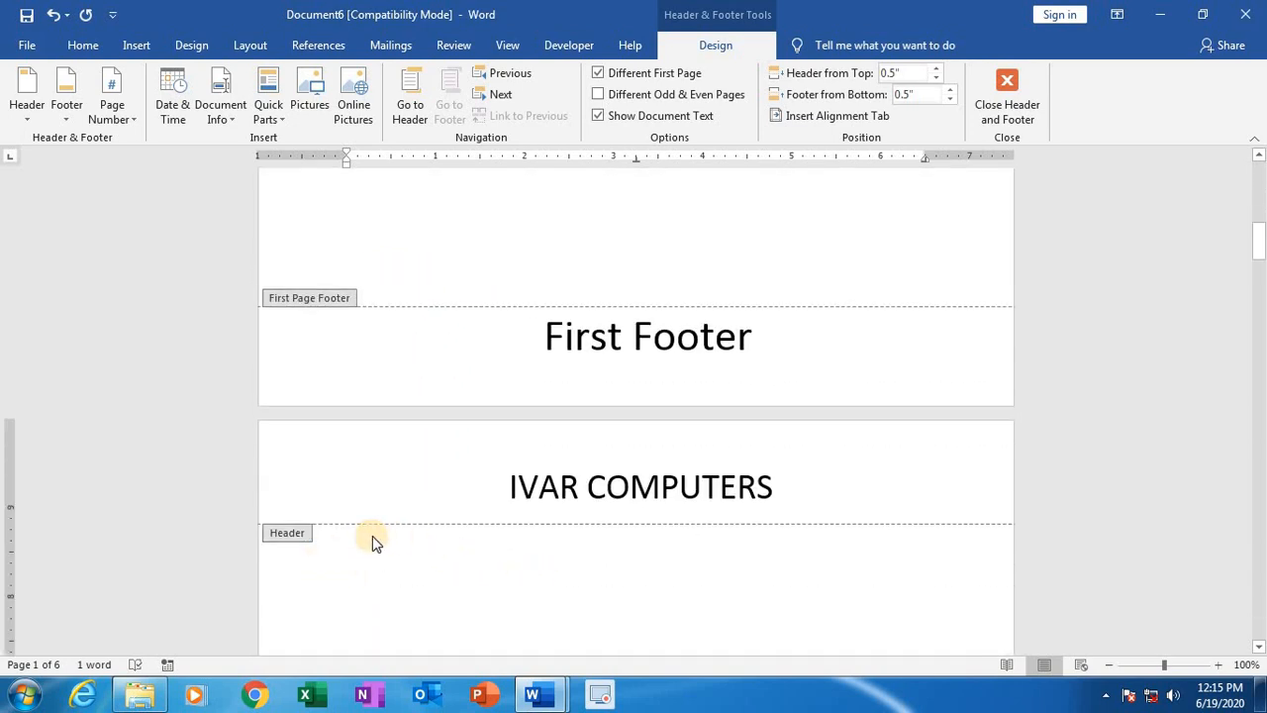
{"action": "scroll", "coordinate": [605, 560], "scroll_direction": "down", "scroll_amount": 8}
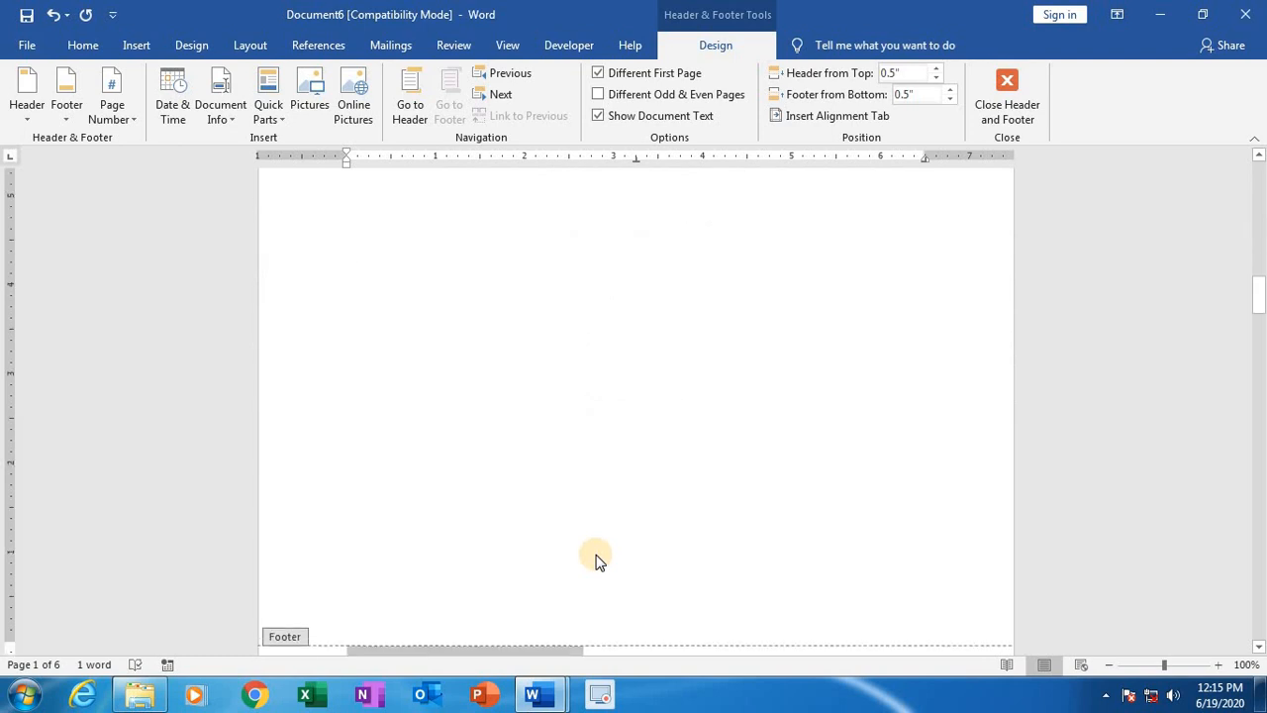
{"action": "scroll", "coordinate": [597, 554], "scroll_direction": "down", "scroll_amount": 1}
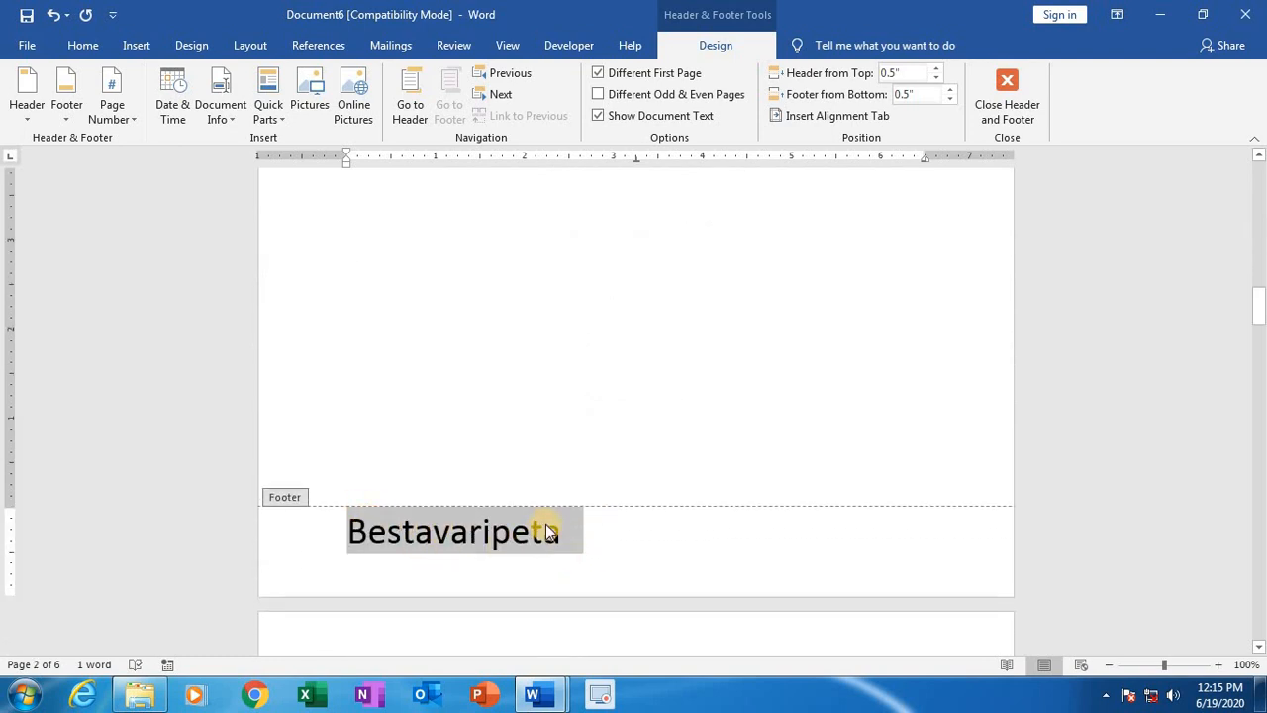
{"action": "scroll", "coordinate": [588, 487], "scroll_direction": "up", "scroll_amount": 18}
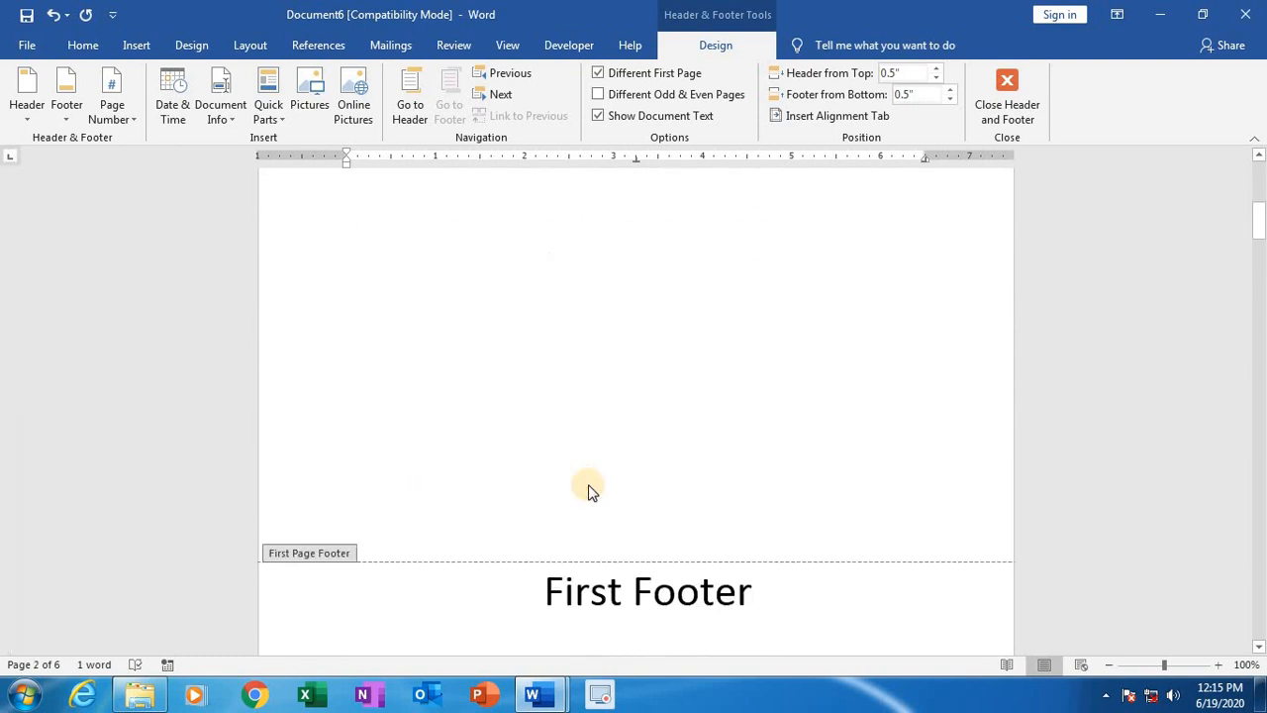
{"action": "scroll", "coordinate": [588, 487], "scroll_direction": "up", "scroll_amount": 15}
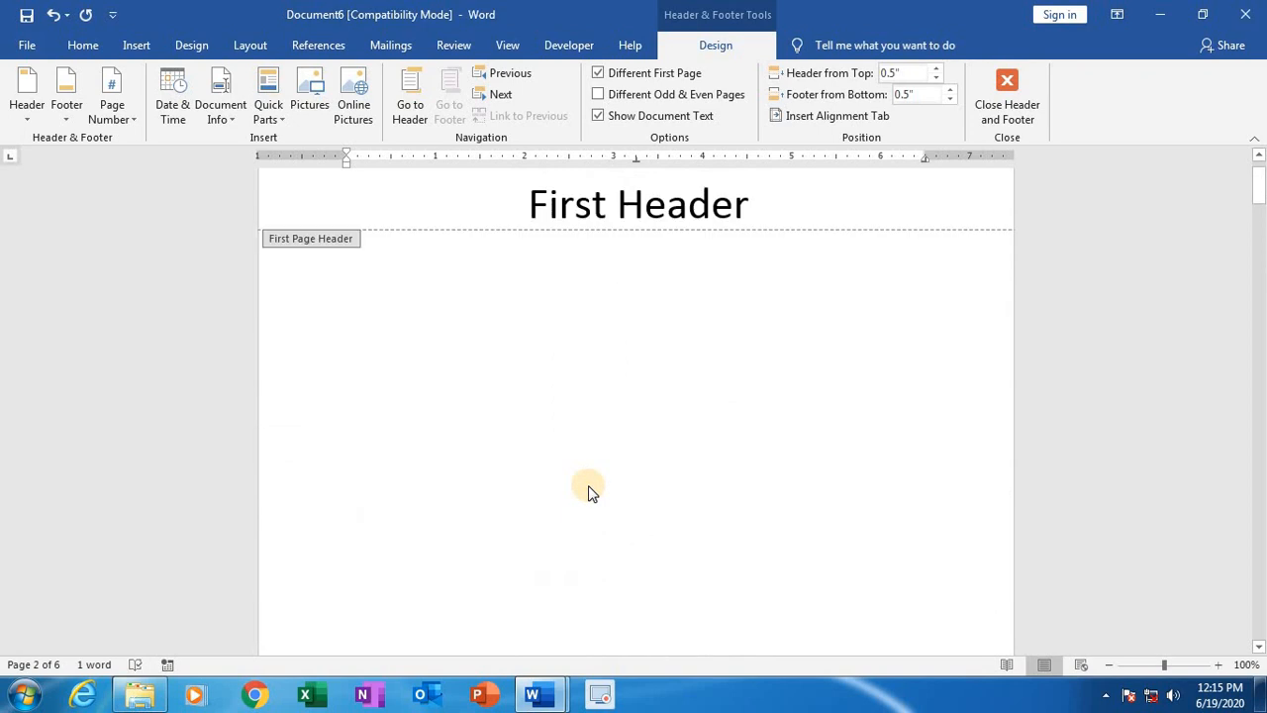
Step: Close header and footer editing and review the headers and footers from the first page through the following pages
{"action": "double_click", "coordinate": [681, 484]}
{"action": "scroll", "coordinate": [679, 484], "scroll_direction": "up", "scroll_amount": 15}
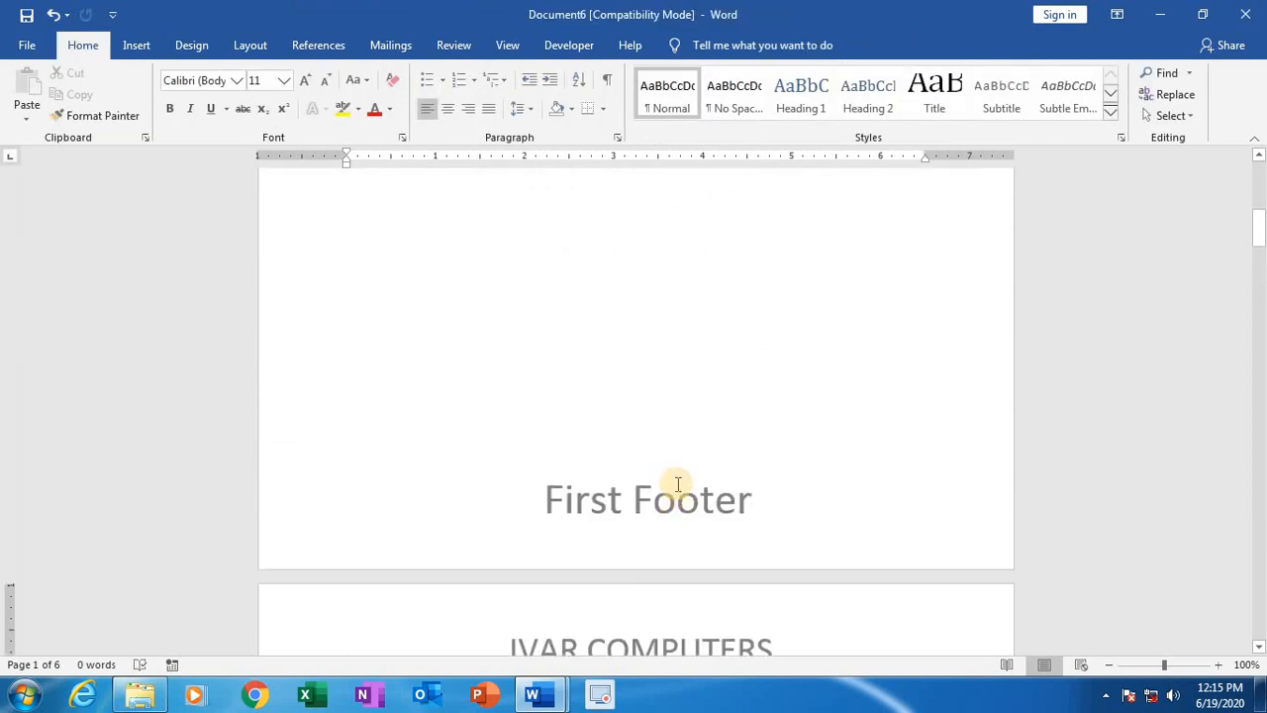
{"action": "scroll", "coordinate": [678, 484], "scroll_direction": "up", "scroll_amount": 12}
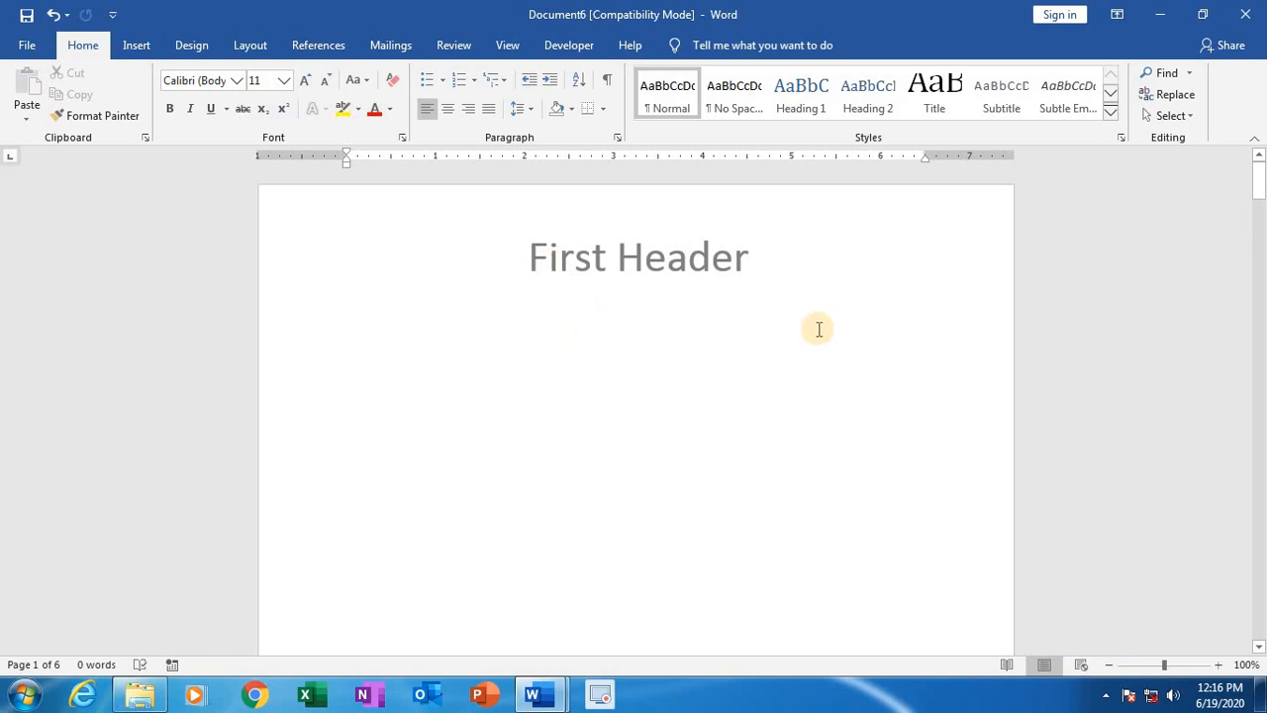
{"action": "scroll", "coordinate": [696, 402], "scroll_direction": "down", "scroll_amount": 12}
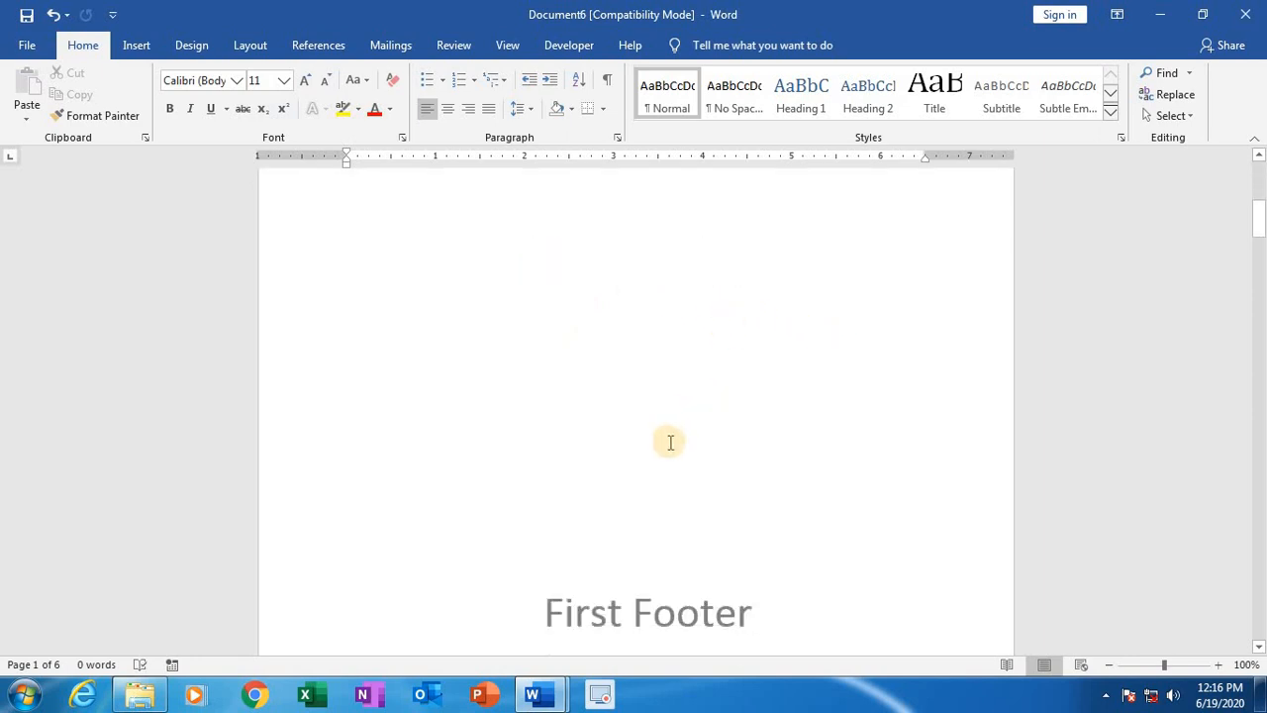
{"action": "scroll", "coordinate": [670, 442], "scroll_direction": "down", "scroll_amount": 2}
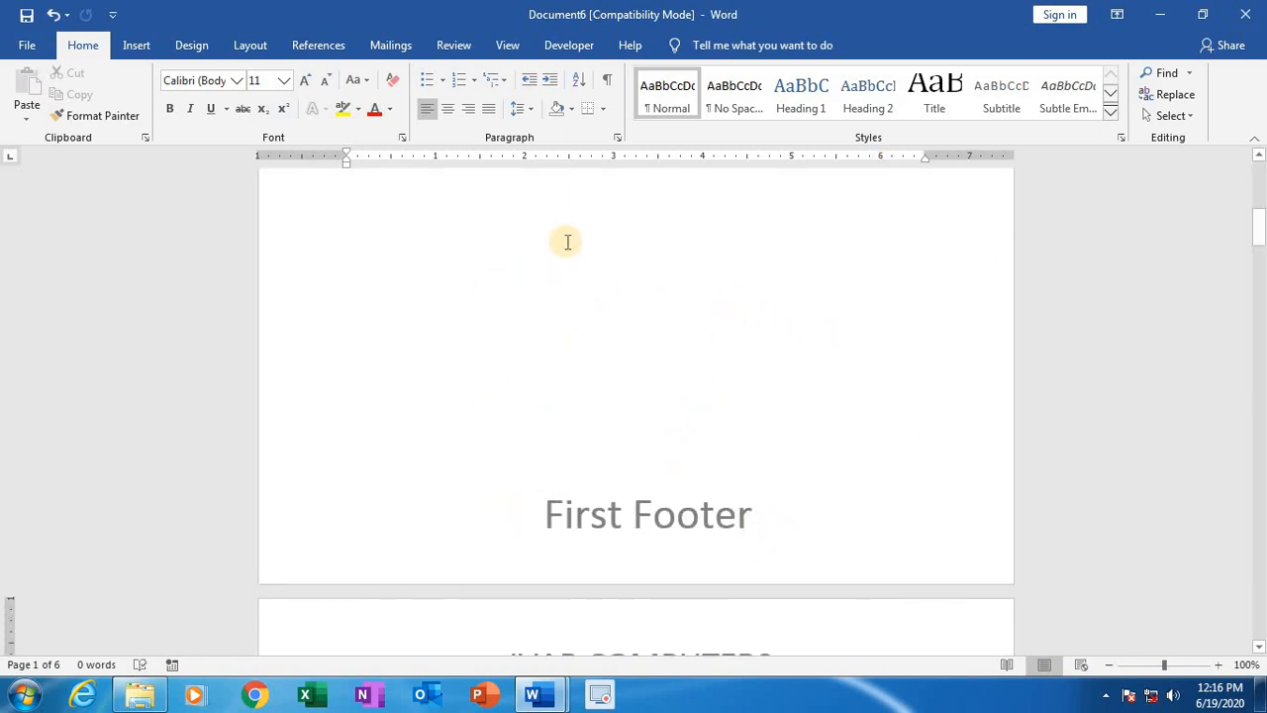
{"action": "scroll", "coordinate": [569, 401], "scroll_direction": "down", "scroll_amount": 5}
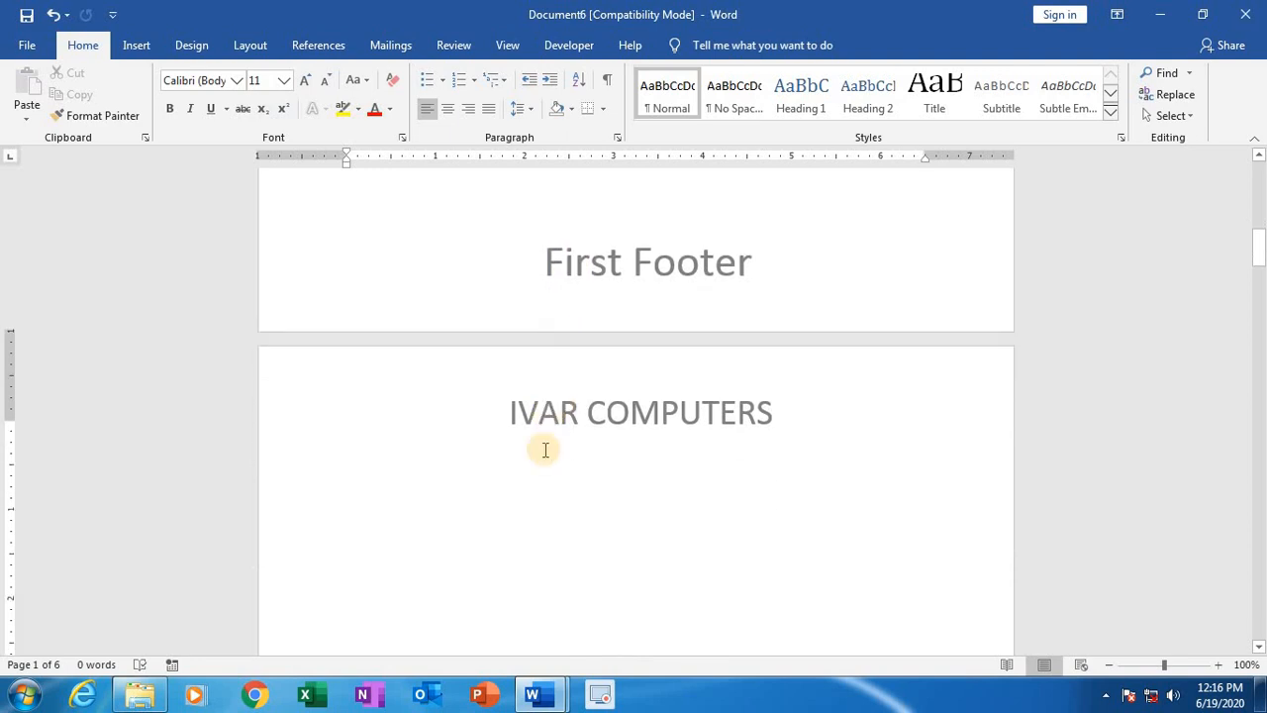
{"action": "scroll", "coordinate": [683, 485], "scroll_direction": "down", "scroll_amount": 8}
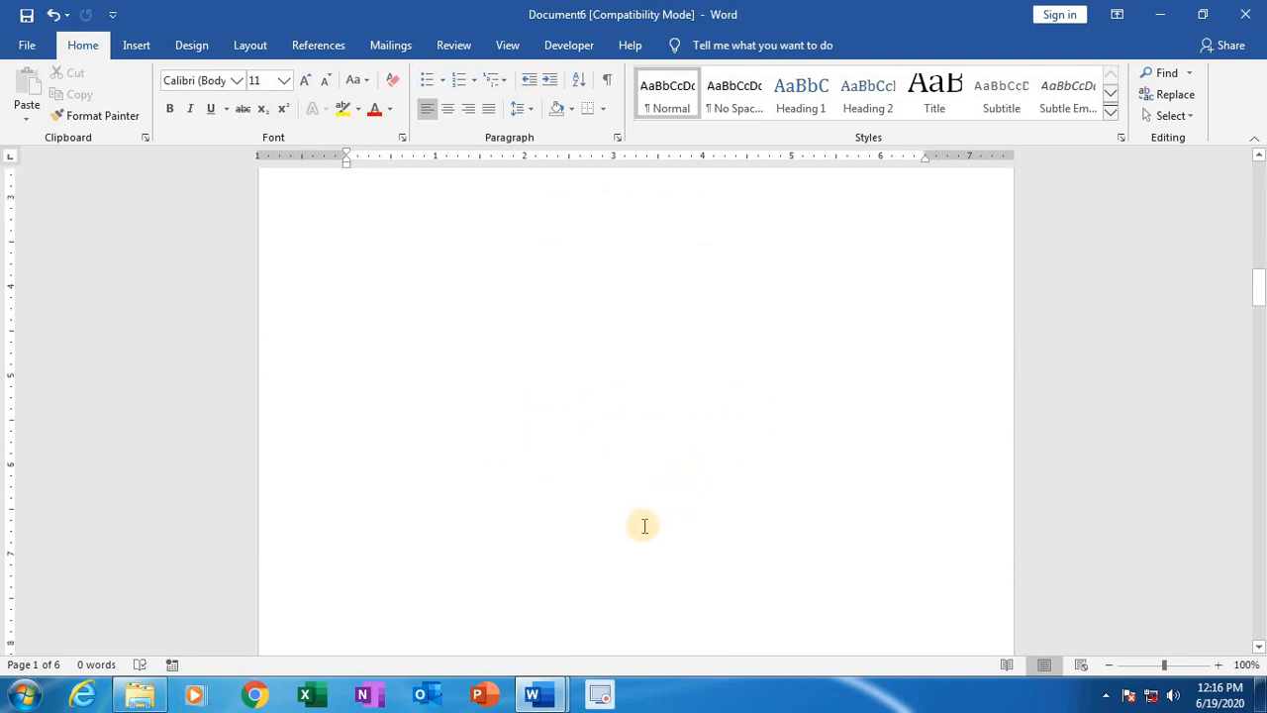
{"action": "scroll", "coordinate": [644, 526], "scroll_direction": "down", "scroll_amount": 10}
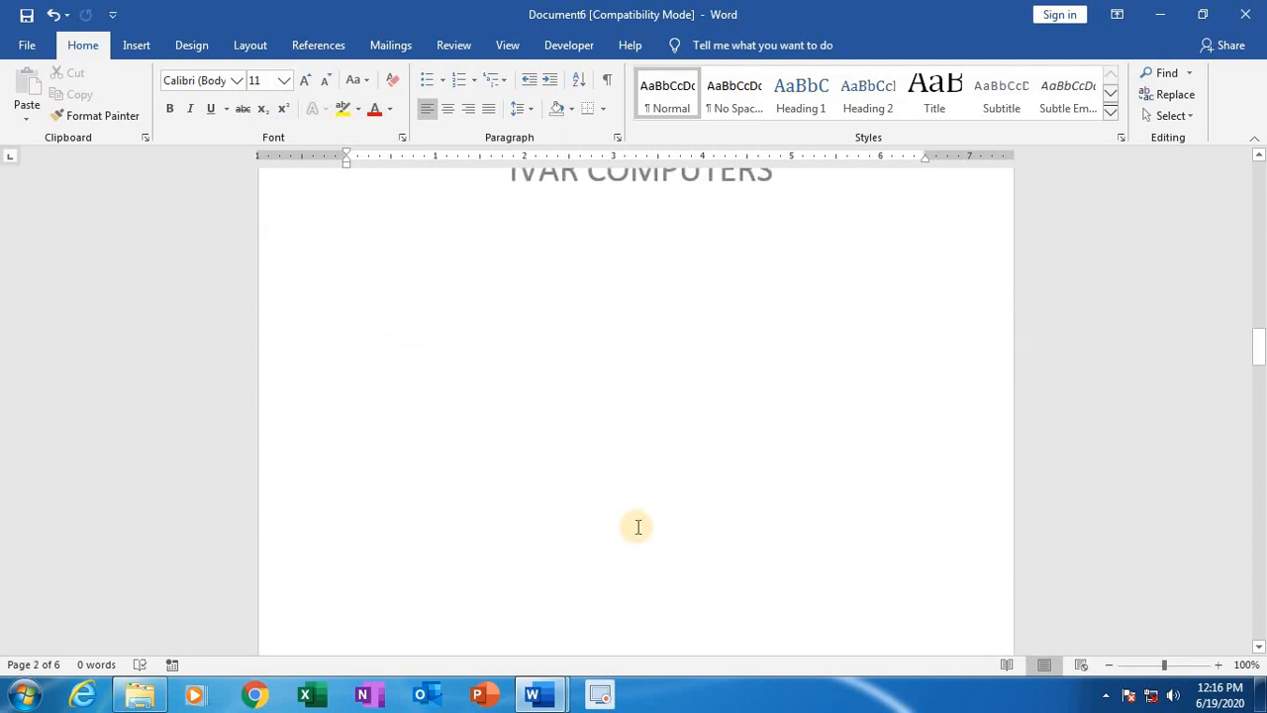
{"action": "scroll", "coordinate": [638, 527], "scroll_direction": "down", "scroll_amount": 18}
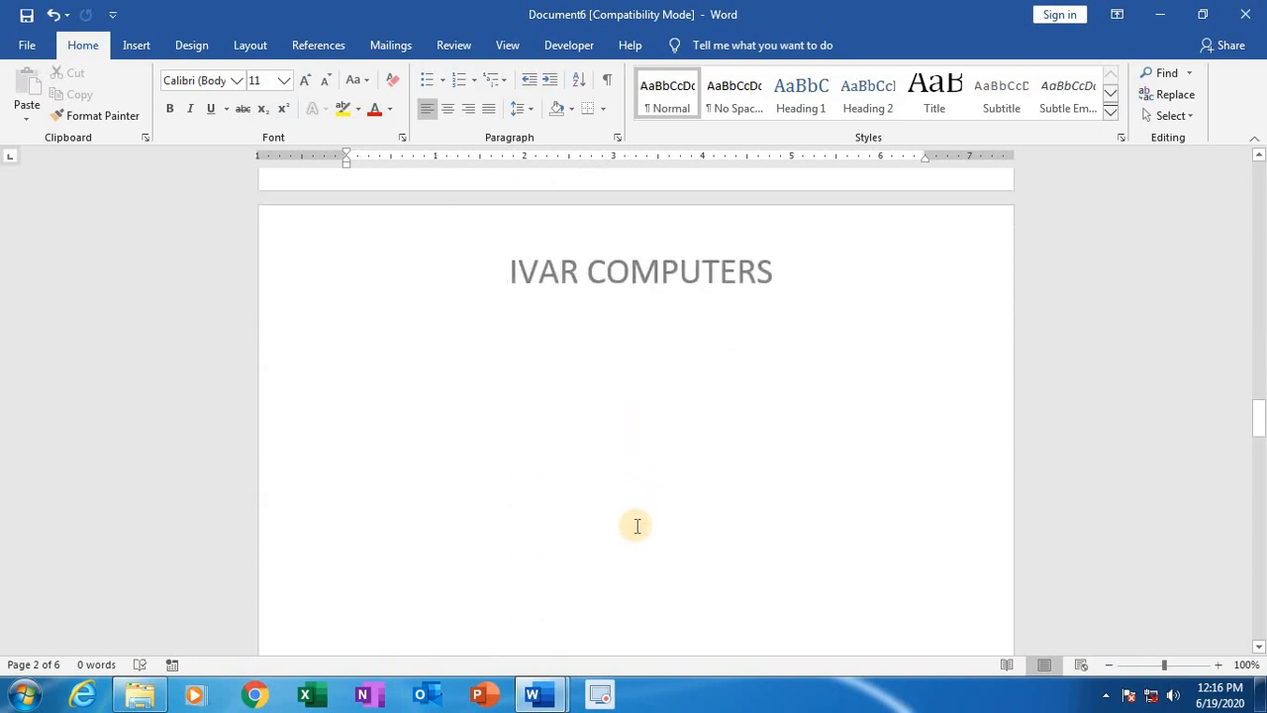
{"action": "scroll", "coordinate": [637, 525], "scroll_direction": "down", "scroll_amount": 18}
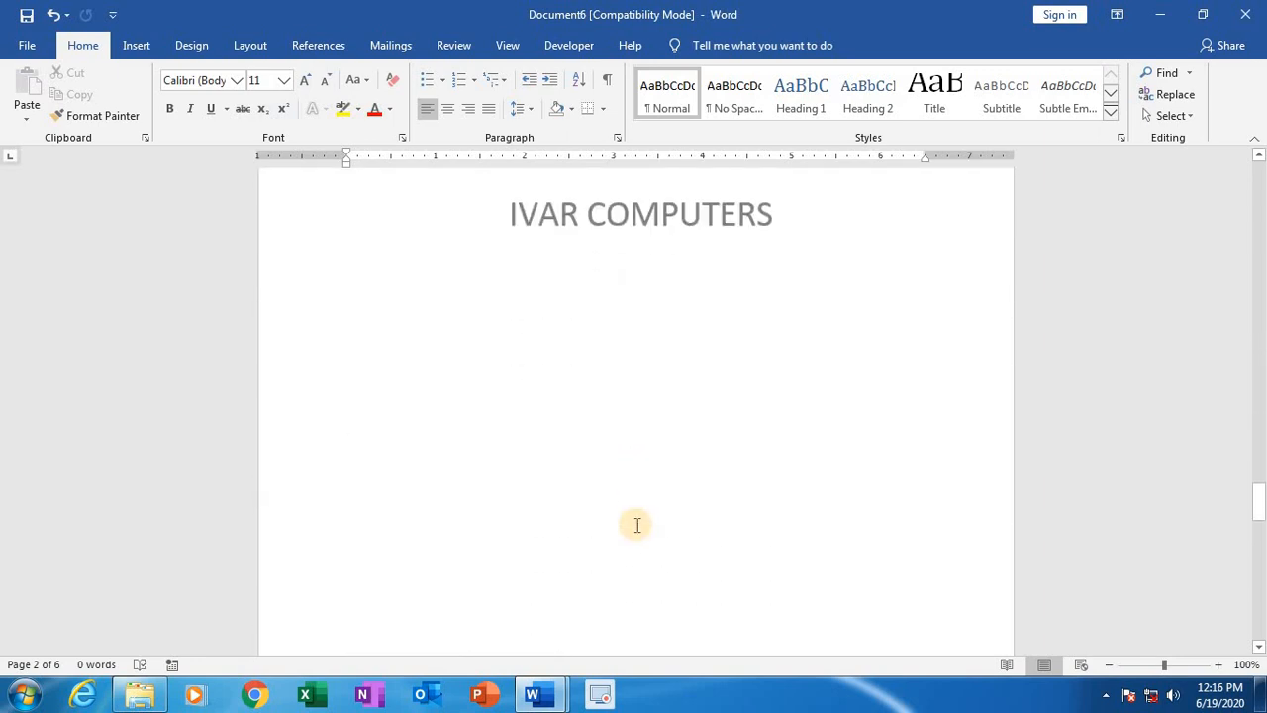
Step: Finish reviewing the headers back up to the first page and create a new blank document
{"action": "scroll", "coordinate": [637, 525], "scroll_direction": "down", "scroll_amount": 3}
{"action": "scroll", "coordinate": [637, 523], "scroll_direction": "up", "scroll_amount": 20}
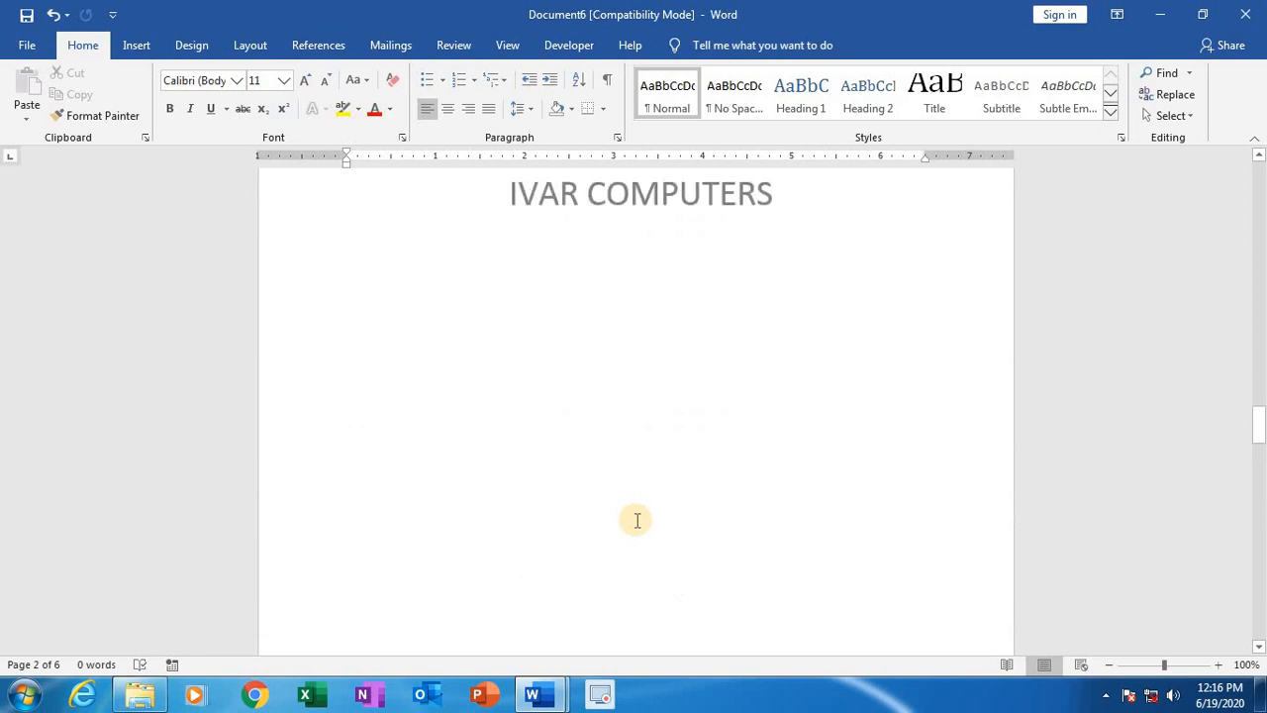
{"action": "scroll", "coordinate": [638, 520], "scroll_direction": "up", "scroll_amount": 10}
{"action": "left_click_drag", "start_coordinate": [1257, 386], "coordinate": [1257, 167]}
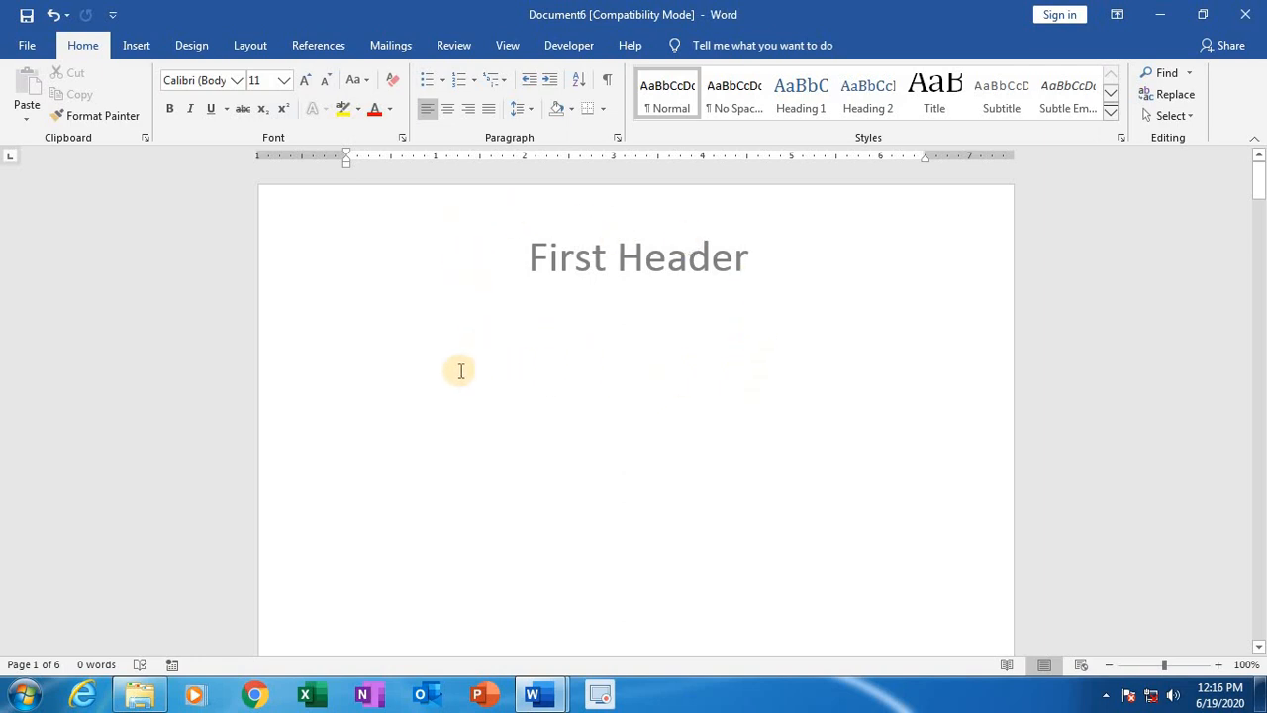
{"action": "key", "text": "ctrl+n"}
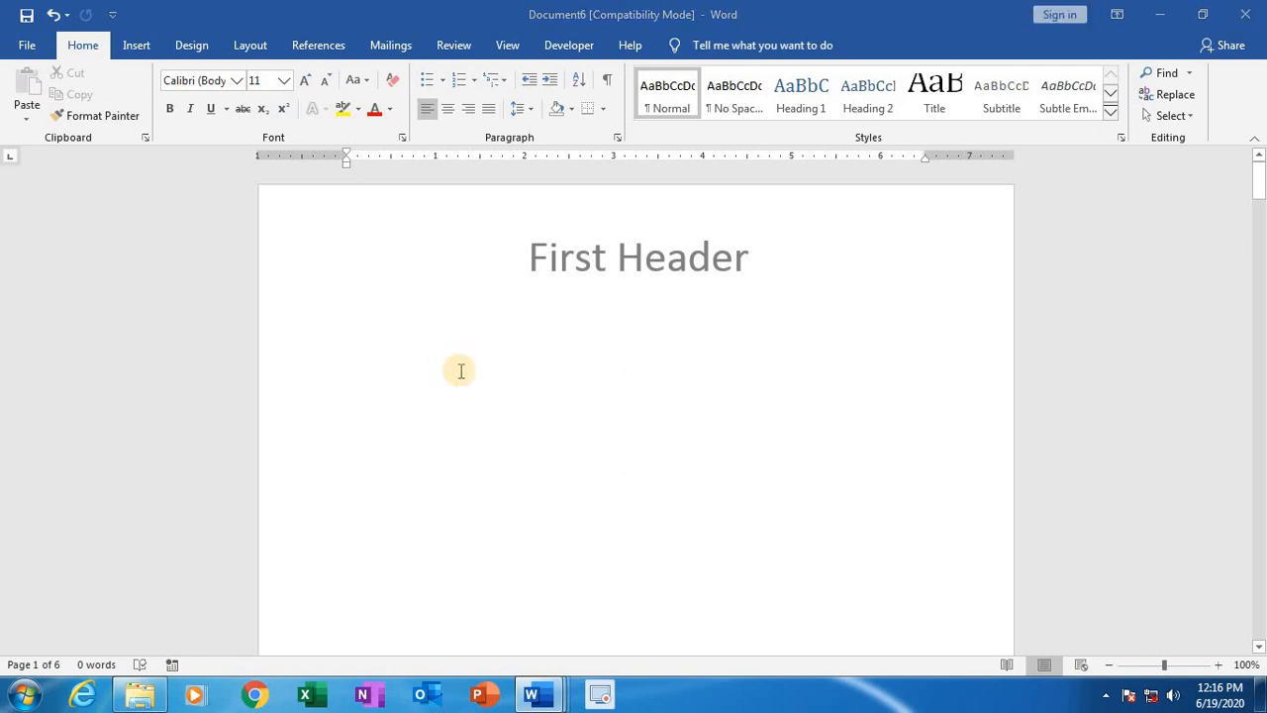
{"action": "double_click", "coordinate": [771, 137]}
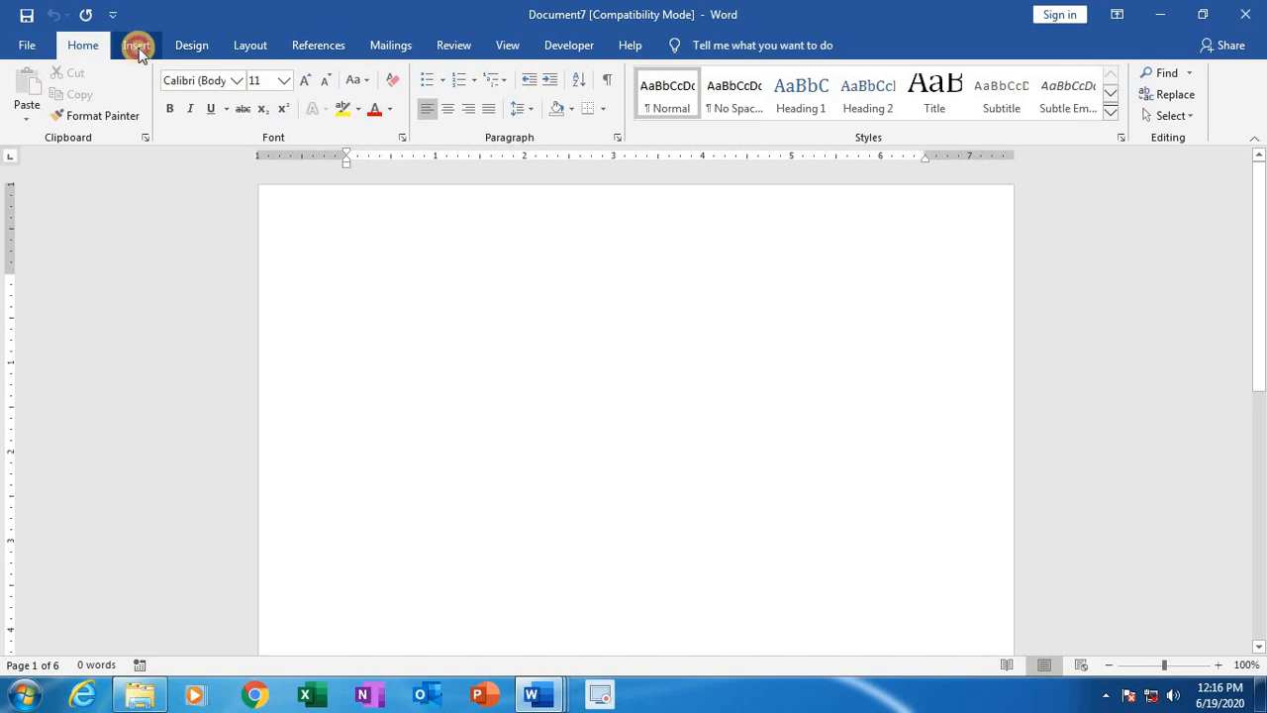
{"action": "left_click", "coordinate": [135, 45]}
{"action": "left_click", "coordinate": [815, 75]}
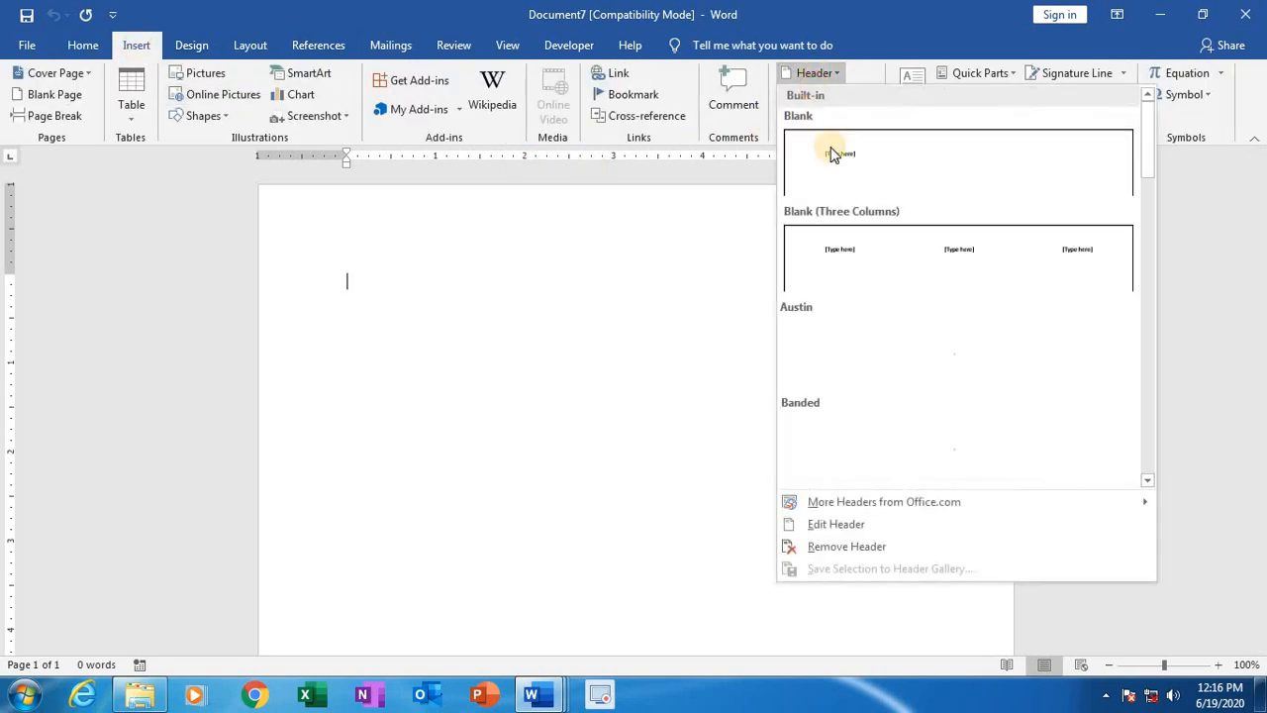
{"action": "left_click", "coordinate": [838, 160]}
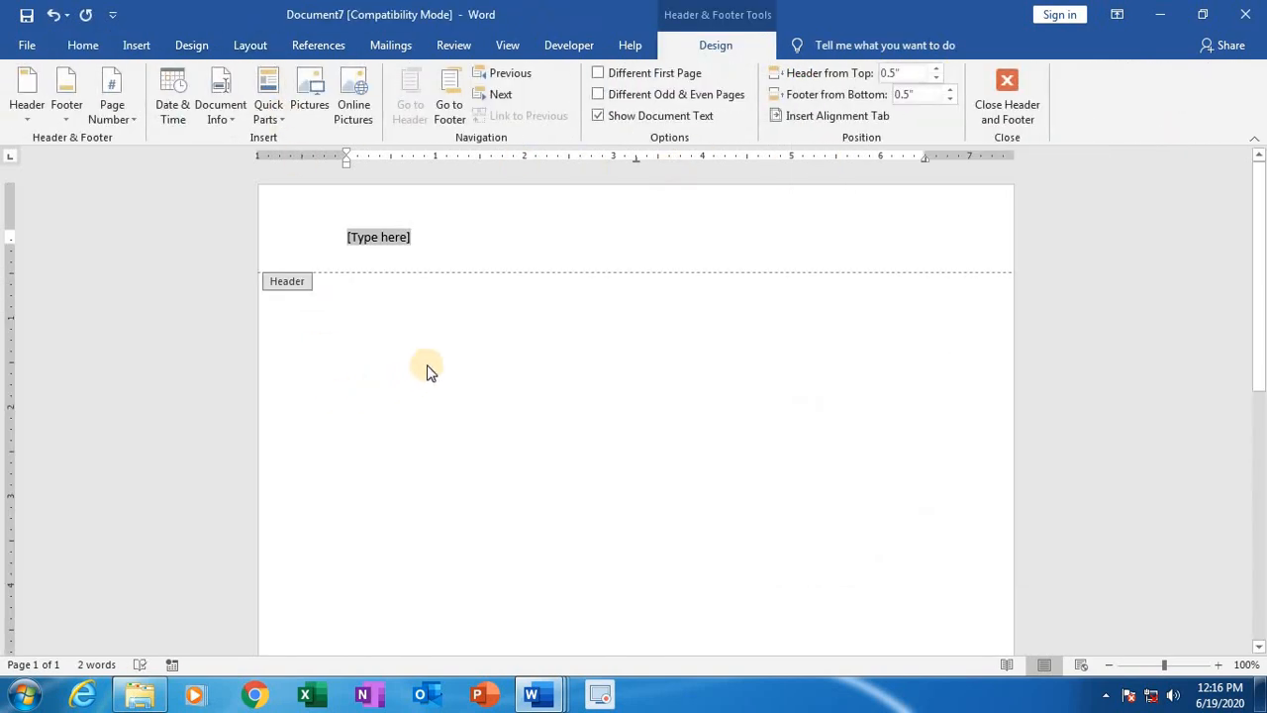
{"action": "double_click", "coordinate": [447, 475]}
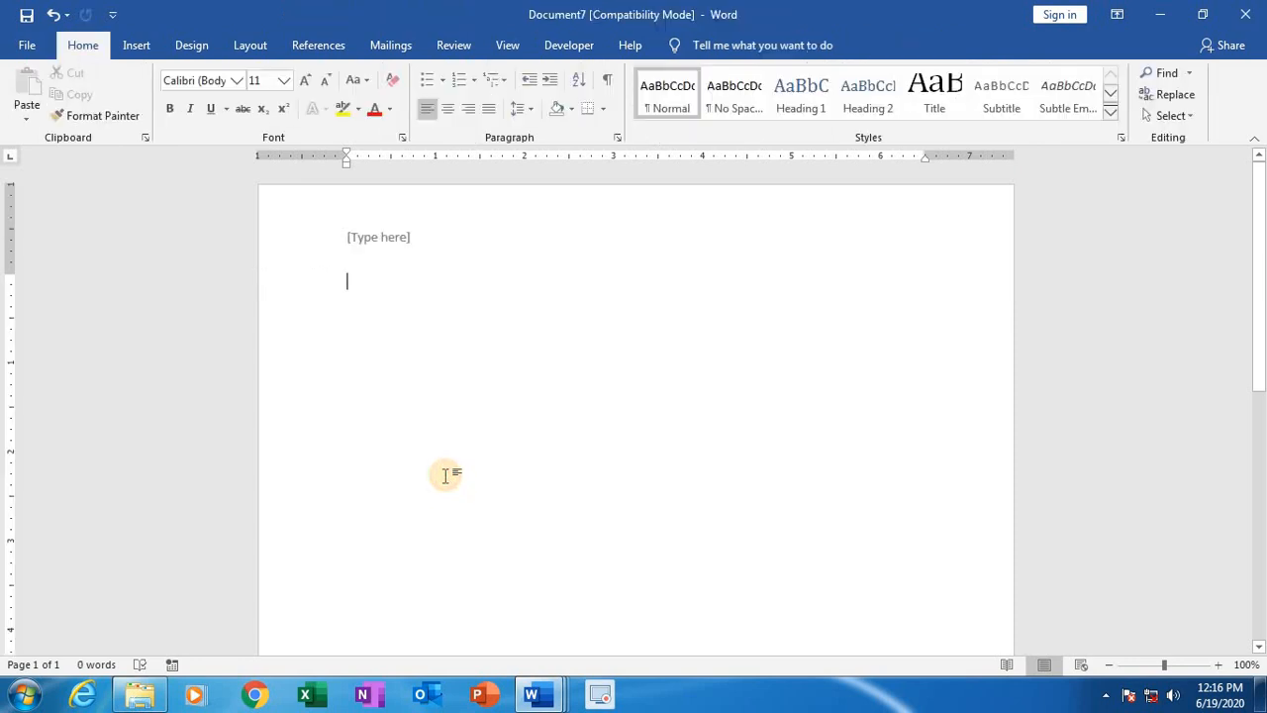
{"action": "double_click", "coordinate": [385, 238]}
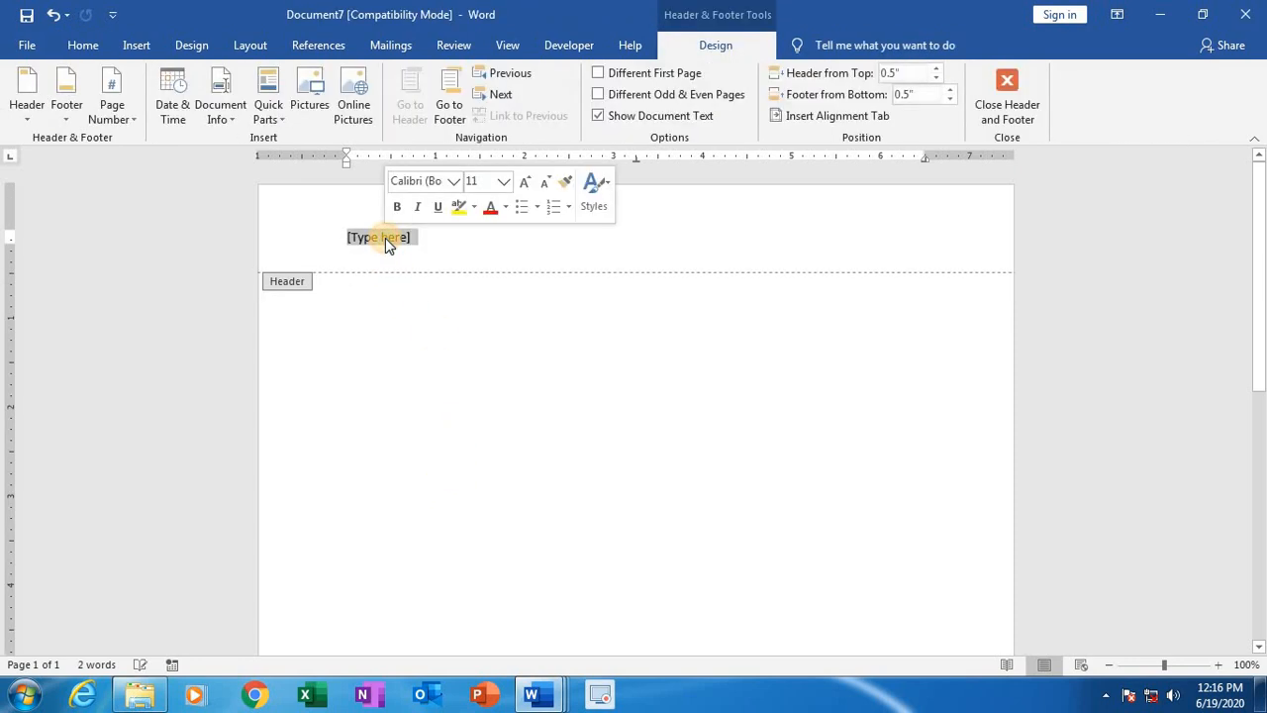
{"action": "key", "text": "Delete"}
{"action": "double_click", "coordinate": [430, 375]}
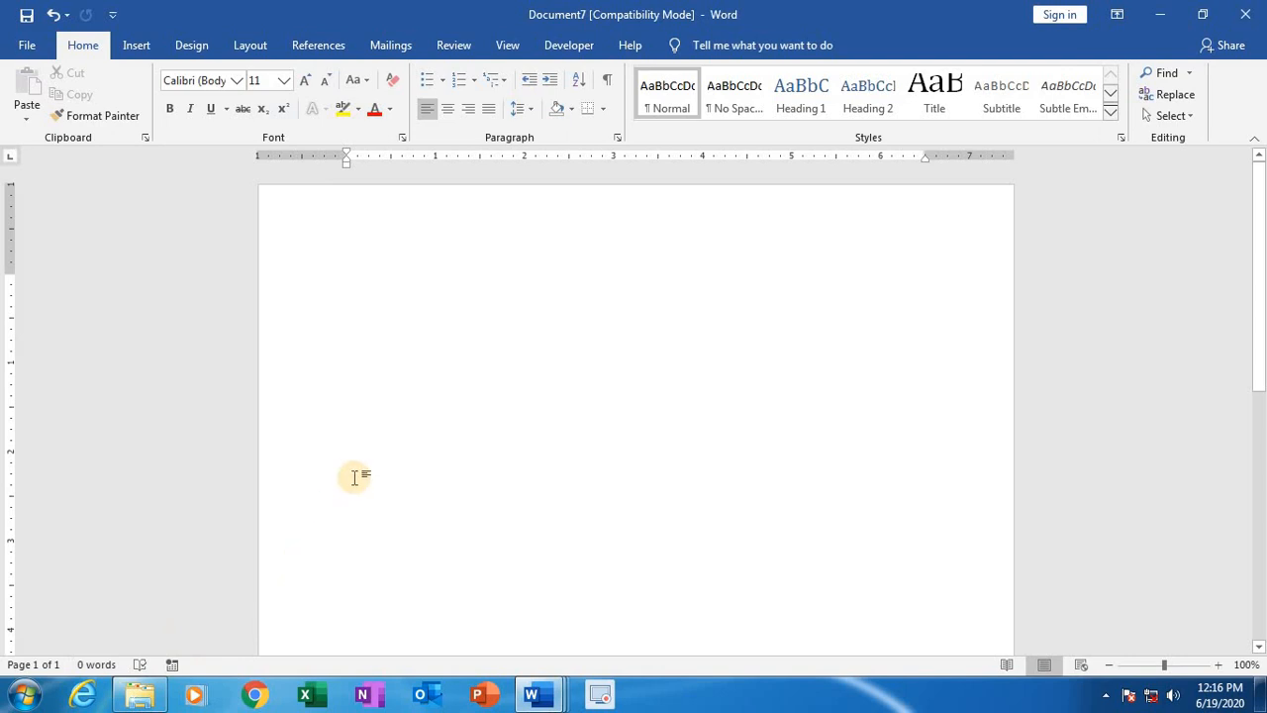
Step: Add empty paragraphs to the new document until it runs to five pages
{"action": "key", "text": "Return"}
{"action": "key", "text": "Return"}
{"action": "key", "text": "Return"}
{"action": "key", "text": "Return"}
{"action": "key", "text": "Return"}
{"action": "key", "text": "Return"}
{"action": "key", "text": "Return"}
{"action": "key", "text": "Return"}
{"action": "key", "text": "Return"}
{"action": "key", "text": "Return"}
{"action": "key", "text": "Return"}
{"action": "key", "text": "Return"}
{"action": "key", "text": "Return"}
{"action": "key", "text": "Return"}
{"action": "key", "text": "Return"}
{"action": "key", "text": "Return"}
{"action": "key", "text": "Return"}
{"action": "key", "text": "Return"}
{"action": "key", "text": "Return"}
{"action": "key", "text": "Return"}
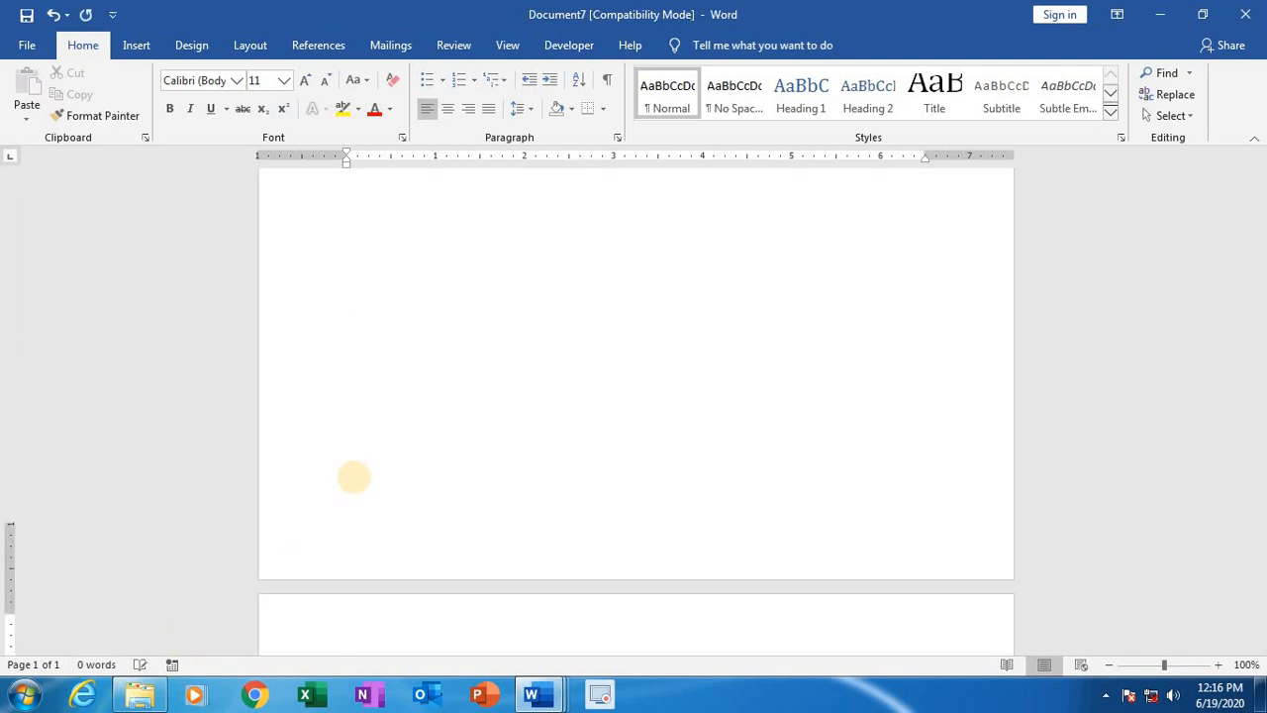
{"action": "key", "text": "Return"}
{"action": "key", "text": "Return"}
{"action": "key", "text": "Return"}
{"action": "key", "text": "Return"}
{"action": "key", "text": "Return"}
{"action": "key", "text": "Return"}
{"action": "key", "text": "Return"}
{"action": "key", "text": "Return"}
{"action": "key", "text": "Return"}
{"action": "key", "text": "Return"}
{"action": "key", "text": "Return"}
{"action": "key", "text": "Return"}
{"action": "key", "text": "Return"}
{"action": "key", "text": "Return"}
{"action": "key", "text": "Return"}
{"action": "key", "text": "Return"}
{"action": "key", "text": "Return"}
{"action": "key", "text": "Return"}
{"action": "key", "text": "Return"}
{"action": "key", "text": "Return"}
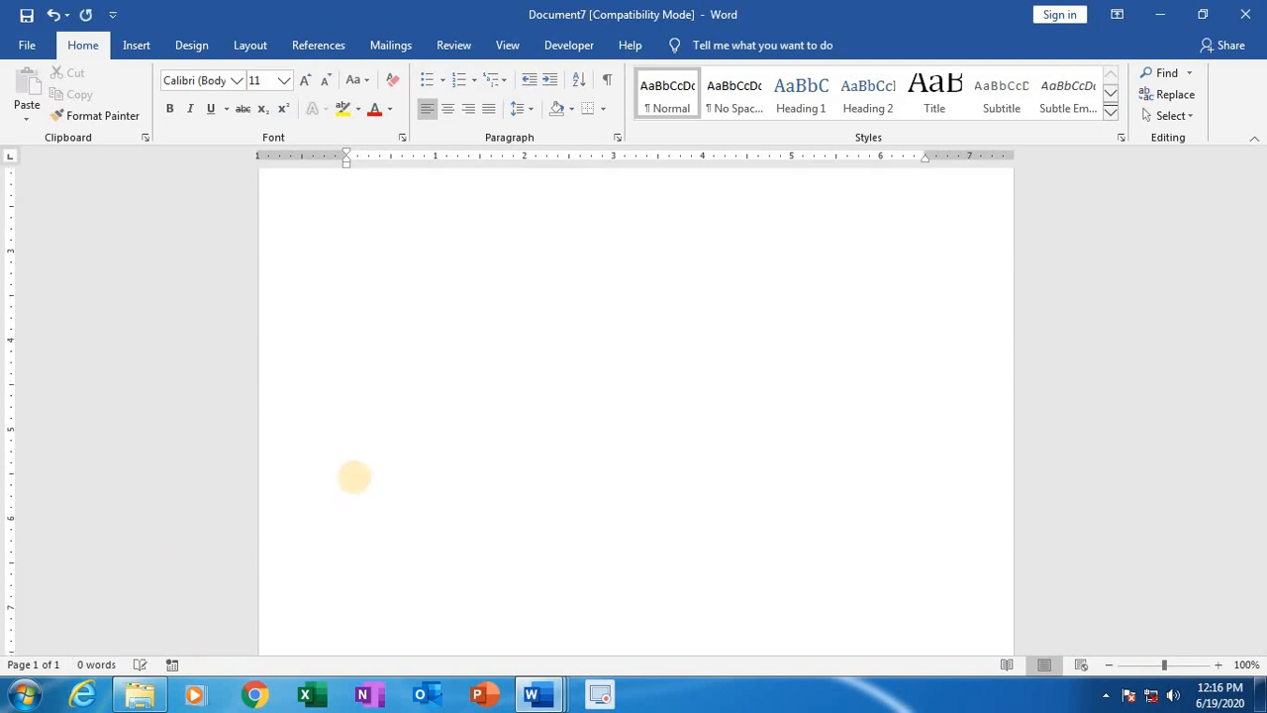
{"action": "key", "text": "Return"}
{"action": "key", "text": "Return"}
{"action": "key", "text": "Return"}
{"action": "key", "text": "Return"}
{"action": "key", "text": "Return"}
{"action": "key", "text": "Return"}
{"action": "key", "text": "Return"}
{"action": "key", "text": "Return"}
{"action": "key", "text": "Return"}
{"action": "key", "text": "Return"}
{"action": "key", "text": "Return"}
{"action": "key", "text": "Return"}
{"action": "key", "text": "Return"}
{"action": "key", "text": "Return"}
{"action": "key", "text": "Return"}
{"action": "key", "text": "Return"}
{"action": "key", "text": "Return"}
{"action": "key", "text": "Return"}
{"action": "key", "text": "Return"}
{"action": "key", "text": "Return"}
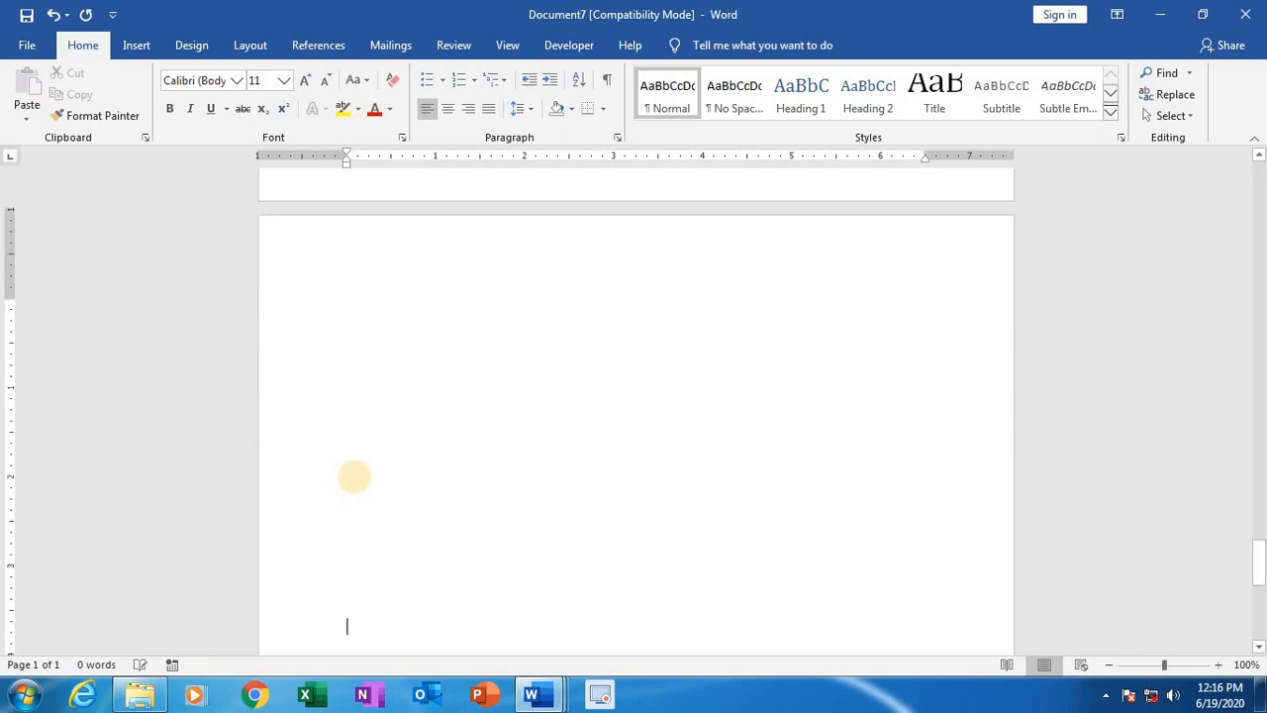
Step: Insert the built-in Blank header on the first page and turn on Different Odd & Even Pages
{"action": "scroll", "coordinate": [353, 477], "scroll_direction": "up", "scroll_amount": 1}
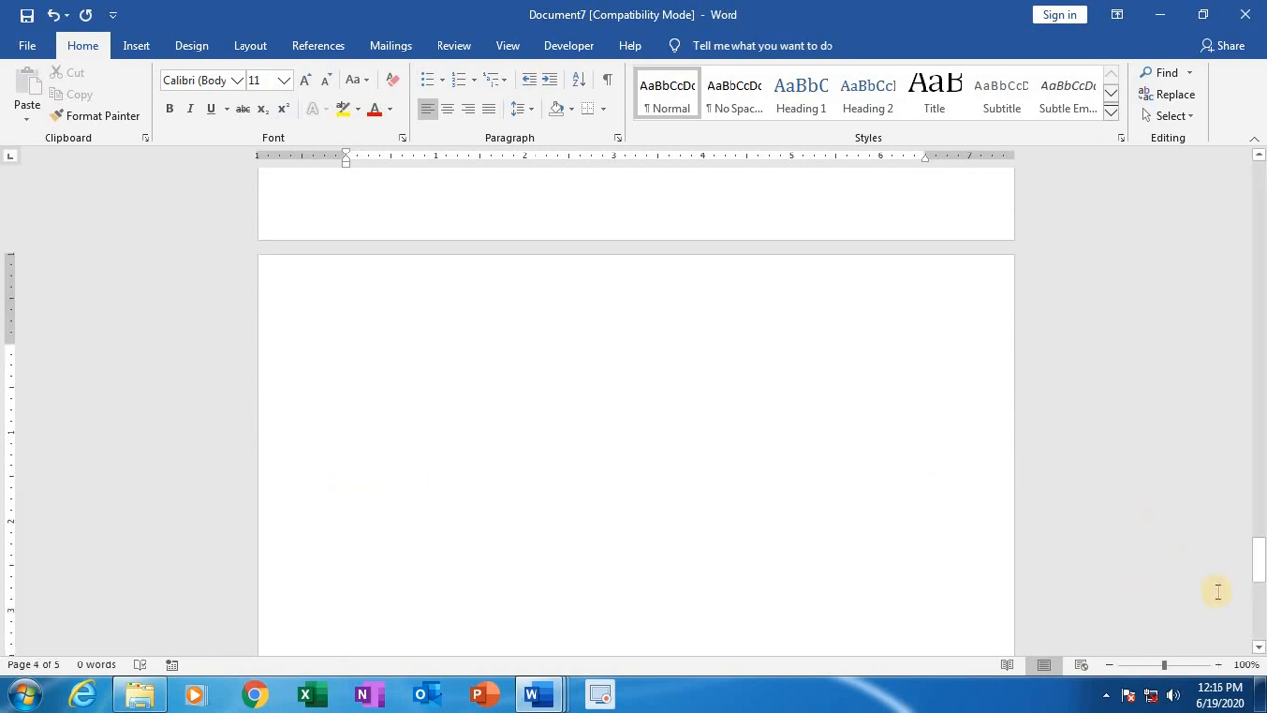
{"action": "left_click_drag", "start_coordinate": [1259, 574], "coordinate": [1194, 223]}
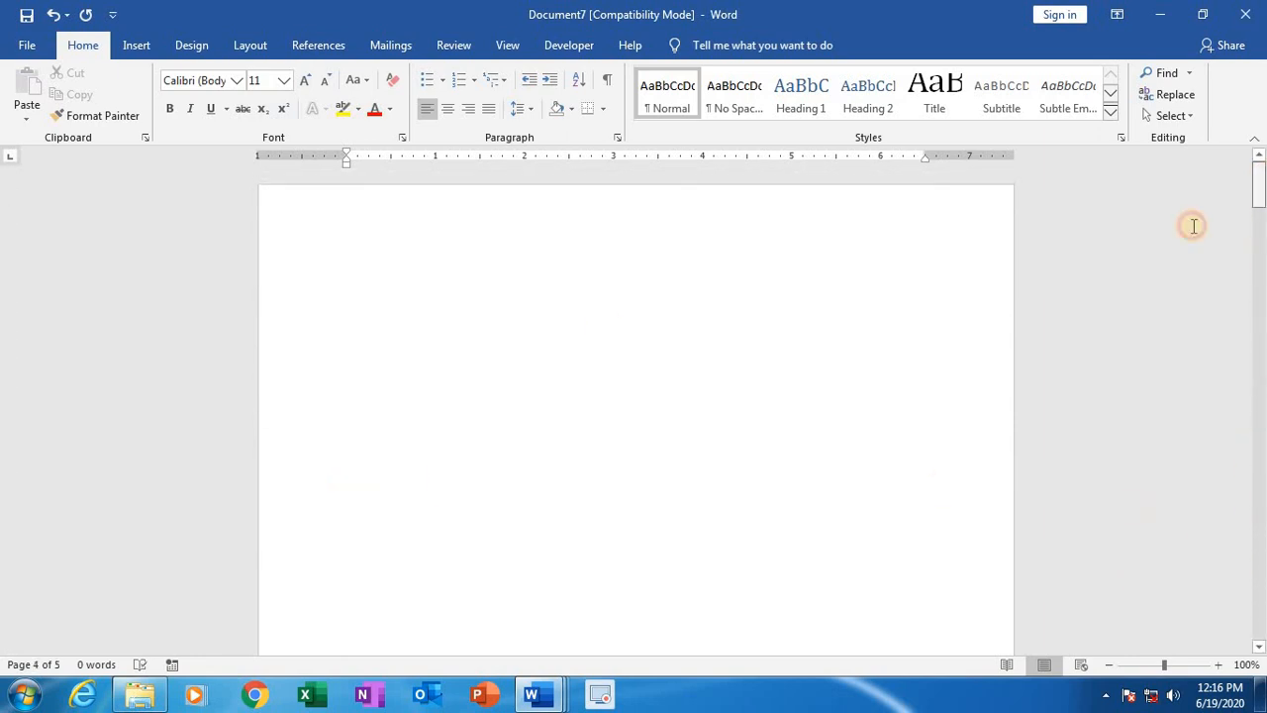
{"action": "left_click", "coordinate": [564, 253]}
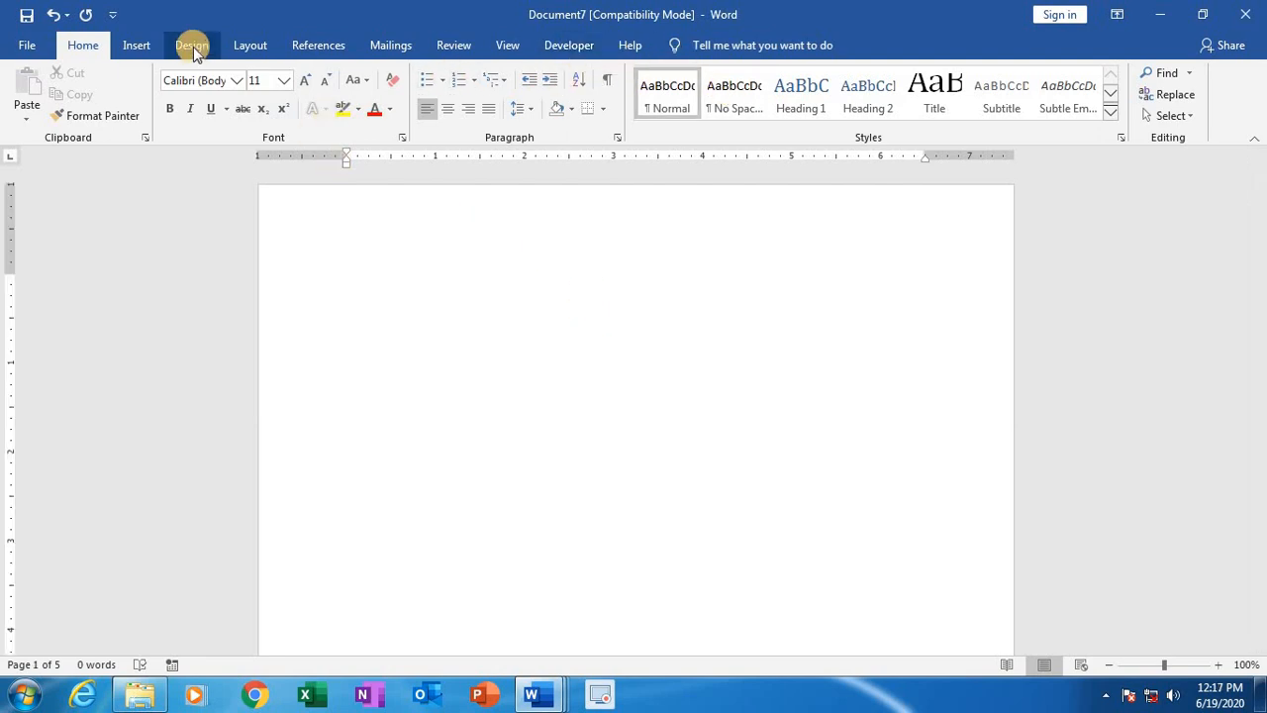
{"action": "left_click", "coordinate": [141, 46]}
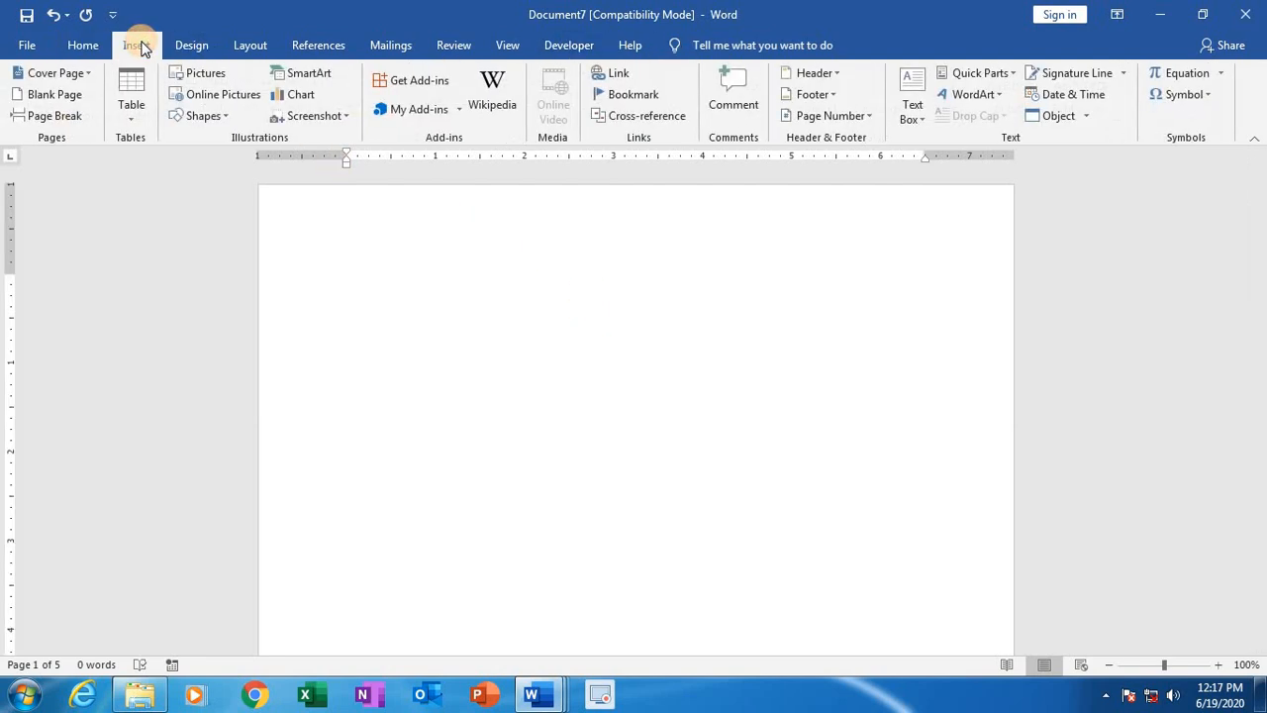
{"action": "left_click", "coordinate": [817, 73]}
{"action": "left_click", "coordinate": [846, 173]}
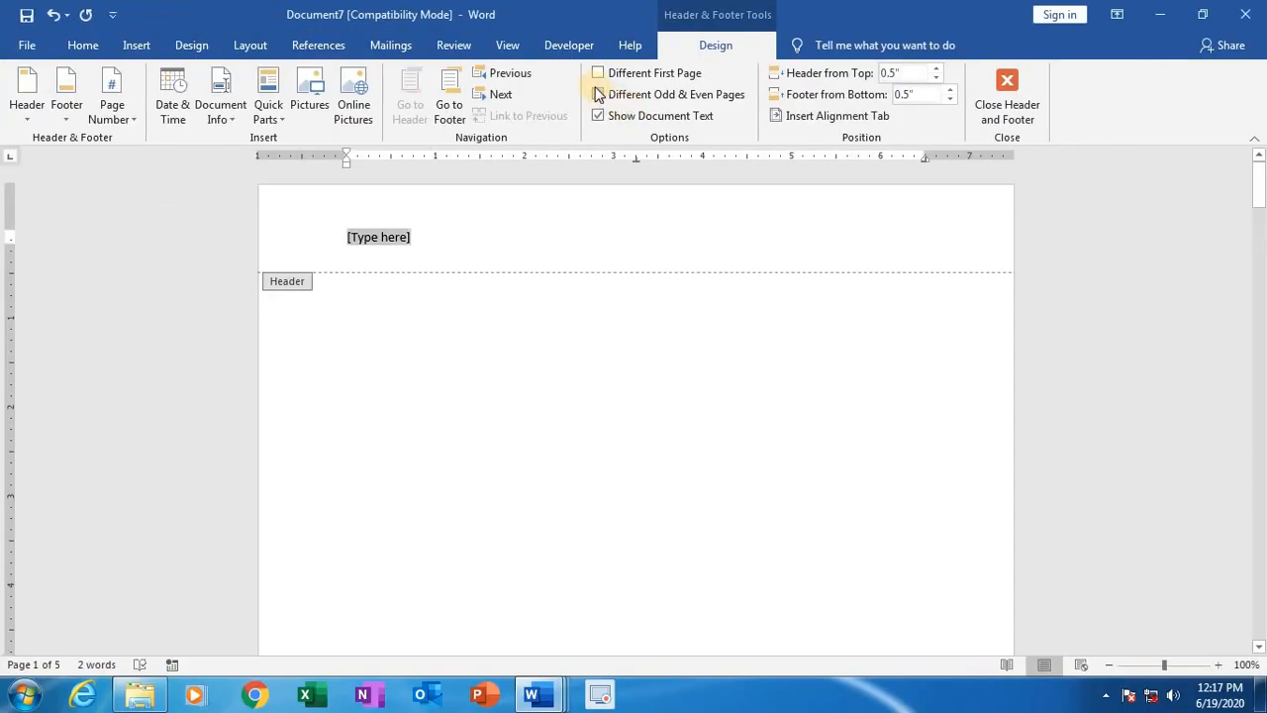
{"action": "left_click", "coordinate": [597, 94]}
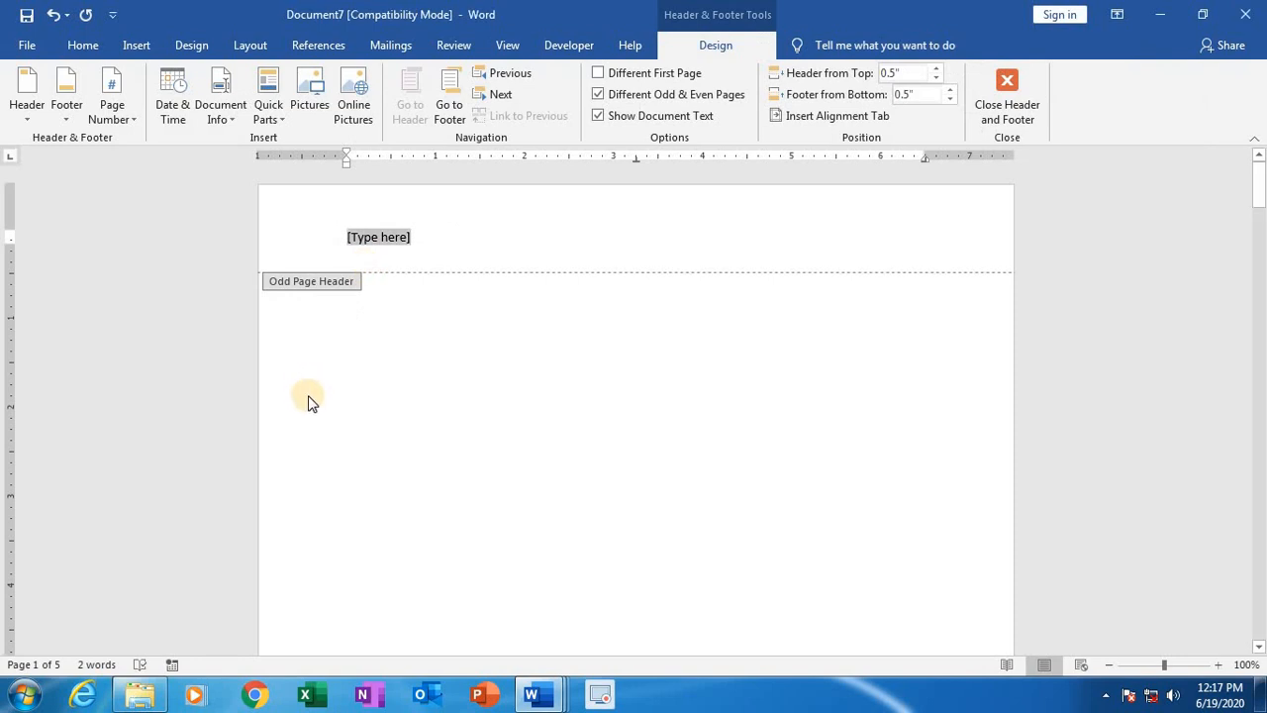
Step: Examine how the odd and even page headers and footers are arranged through the following pages
{"action": "scroll", "coordinate": [389, 438], "scroll_direction": "down", "scroll_amount": 5}
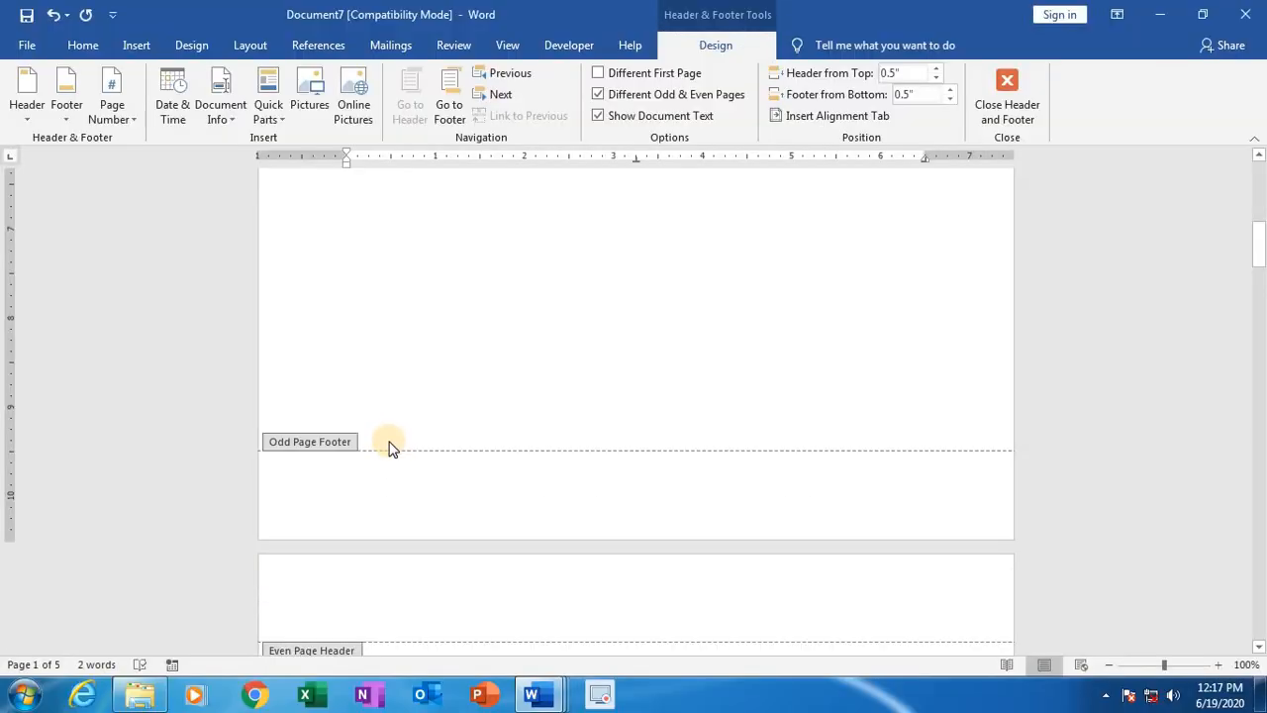
{"action": "scroll", "coordinate": [389, 440], "scroll_direction": "down", "scroll_amount": 5}
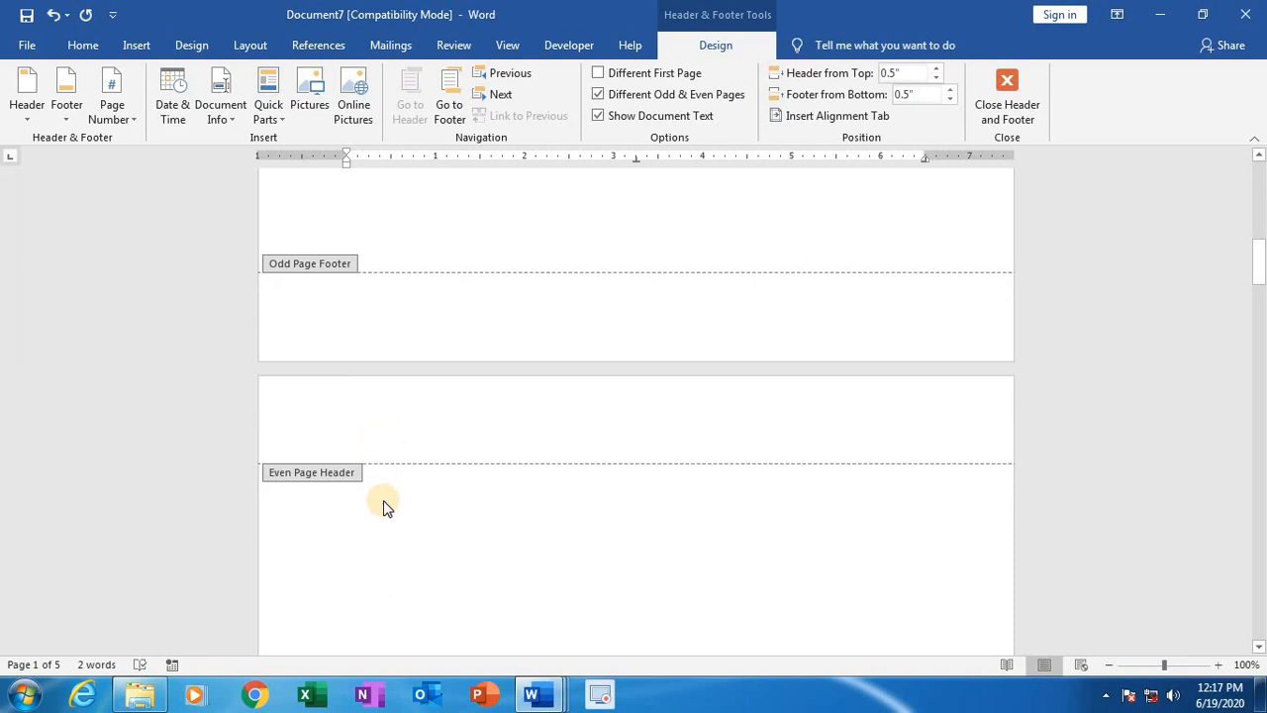
{"action": "scroll", "coordinate": [385, 506], "scroll_direction": "down", "scroll_amount": 3}
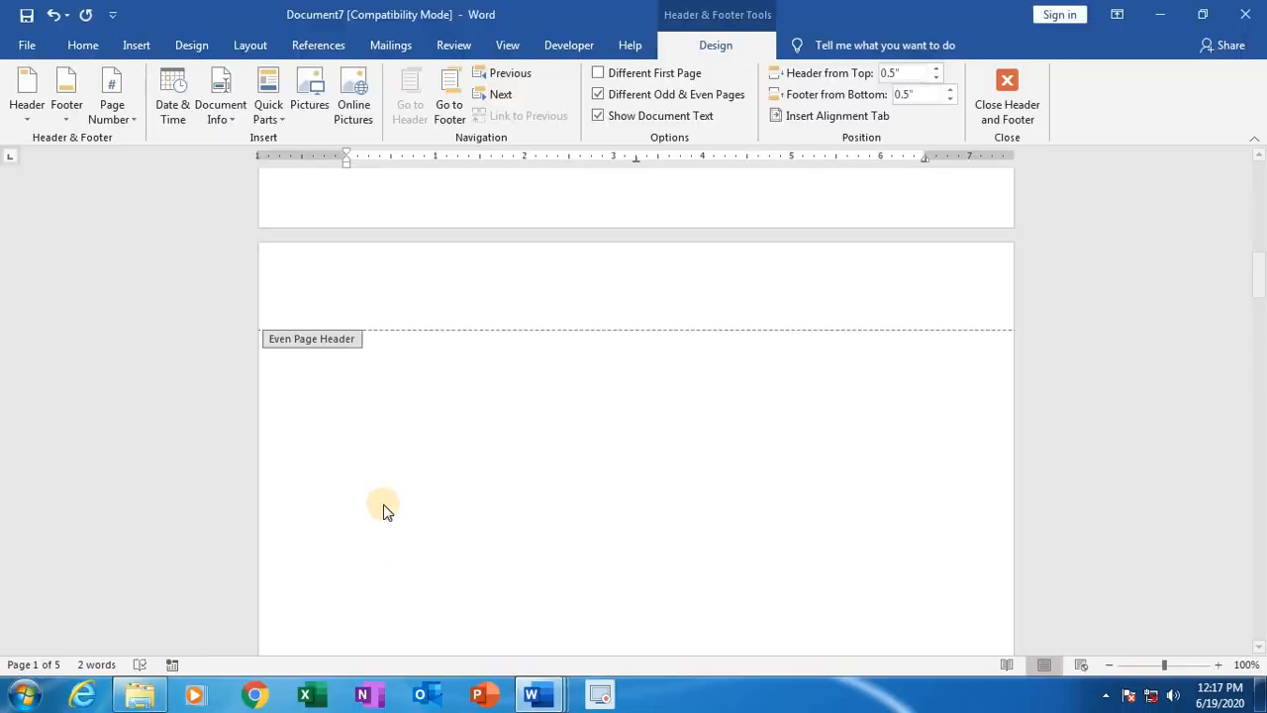
{"action": "scroll", "coordinate": [383, 504], "scroll_direction": "down", "scroll_amount": 10}
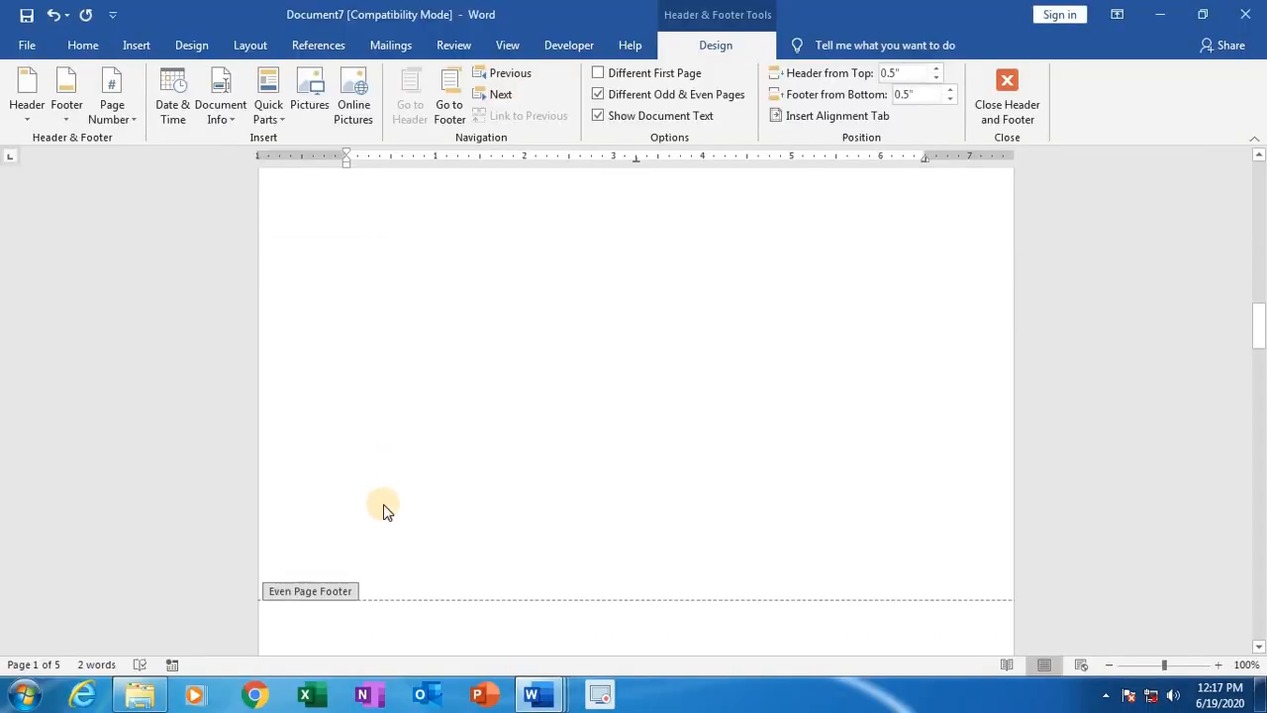
{"action": "scroll", "coordinate": [384, 504], "scroll_direction": "down", "scroll_amount": 3}
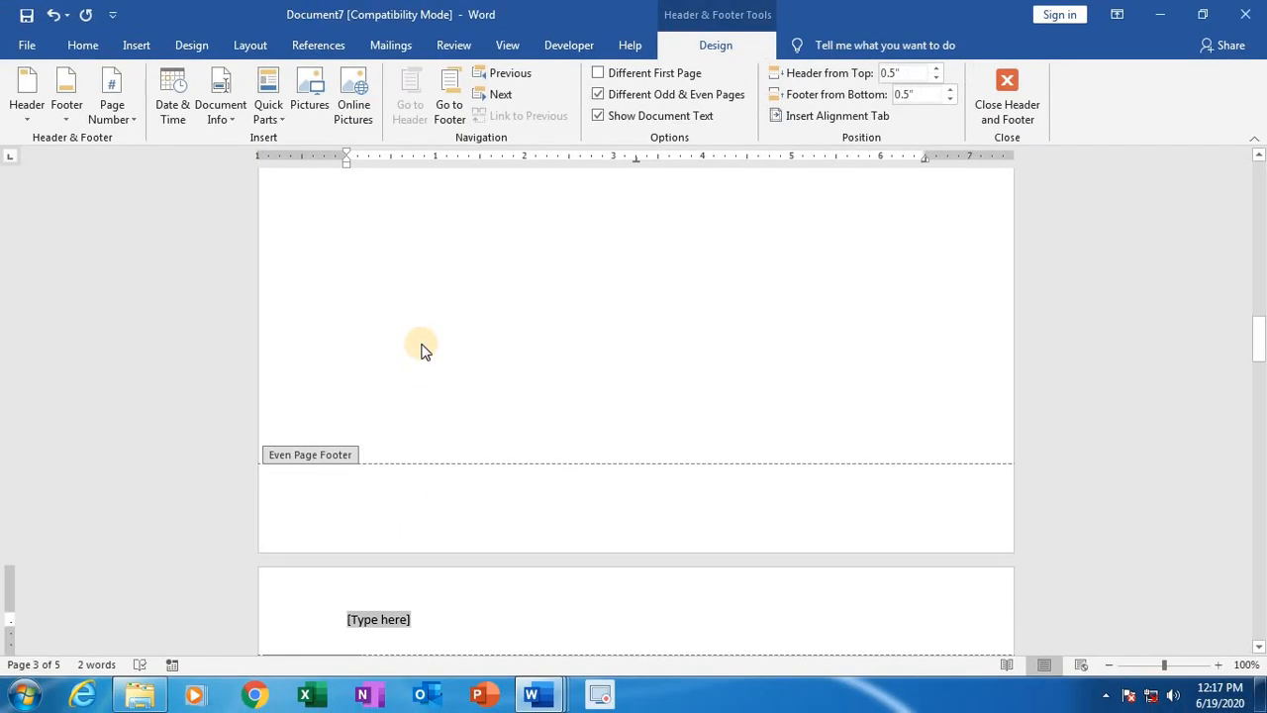
{"action": "scroll", "coordinate": [421, 342], "scroll_direction": "down", "scroll_amount": 5}
{"action": "scroll", "coordinate": [392, 446], "scroll_direction": "down", "scroll_amount": 1}
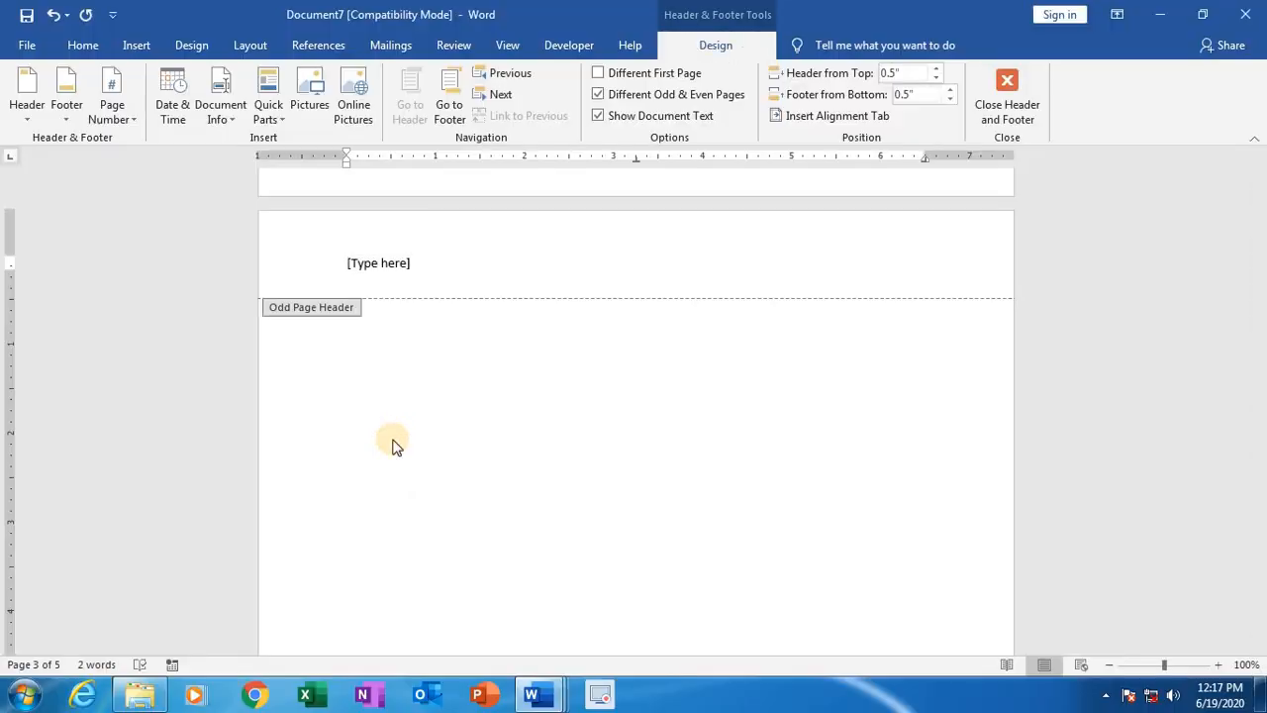
{"action": "scroll", "coordinate": [393, 443], "scroll_direction": "down", "scroll_amount": 2}
{"action": "scroll", "coordinate": [389, 446], "scroll_direction": "down", "scroll_amount": 2}
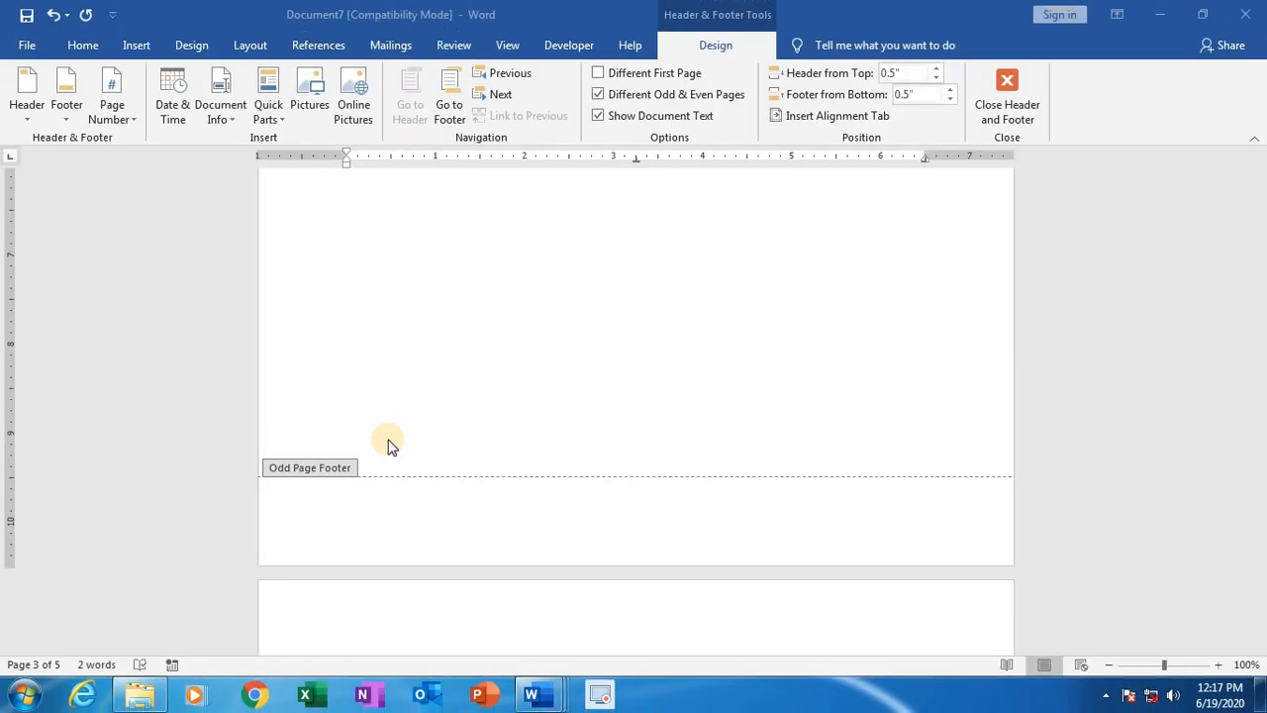
{"action": "scroll", "coordinate": [387, 439], "scroll_direction": "down", "scroll_amount": 10}
{"action": "scroll", "coordinate": [381, 427], "scroll_direction": "down", "scroll_amount": 20}
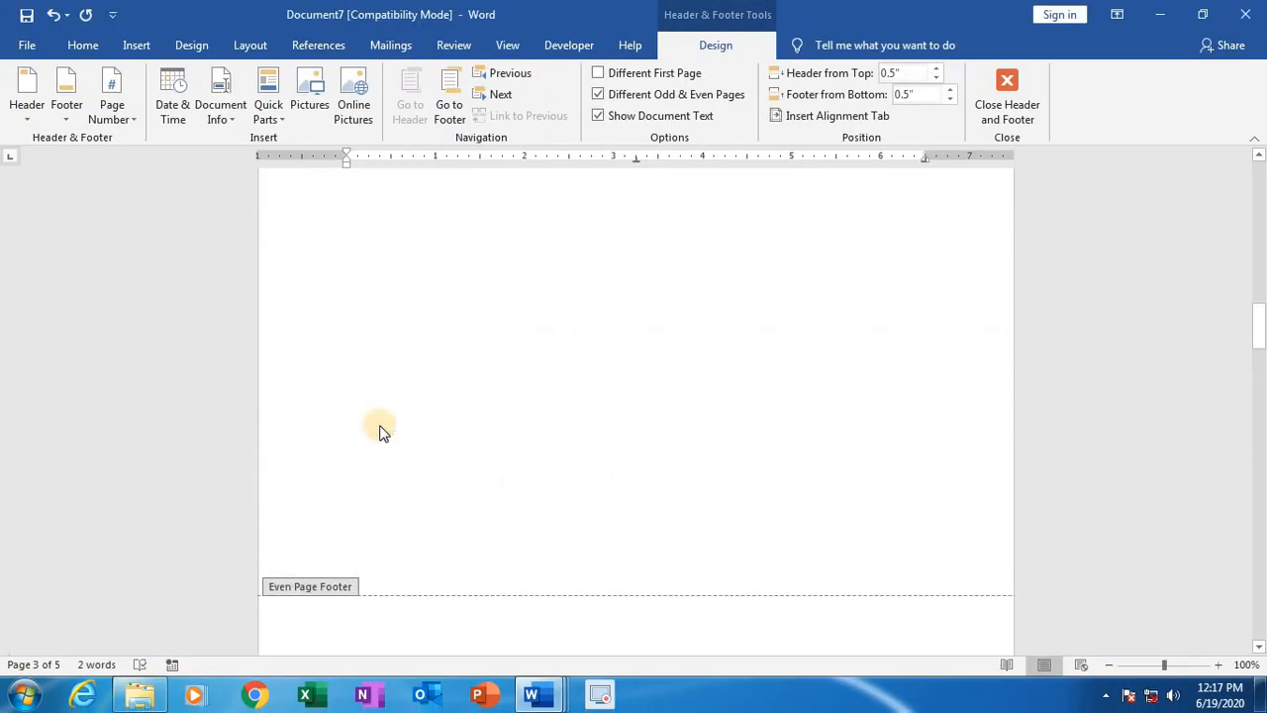
Step: Enter "Odd header" in the first page's odd page header and "Odd Footer" in its odd page footer
{"action": "scroll", "coordinate": [382, 415], "scroll_direction": "up", "scroll_amount": 7}
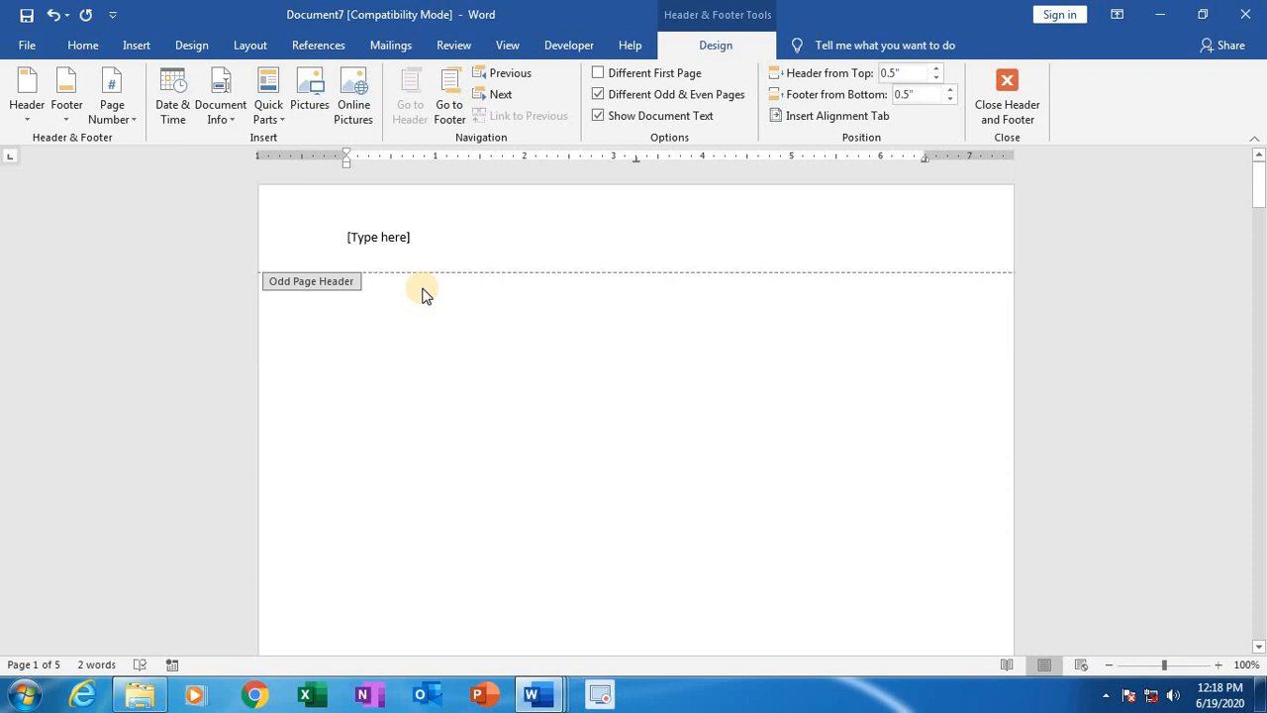
{"action": "left_click", "coordinate": [408, 239]}
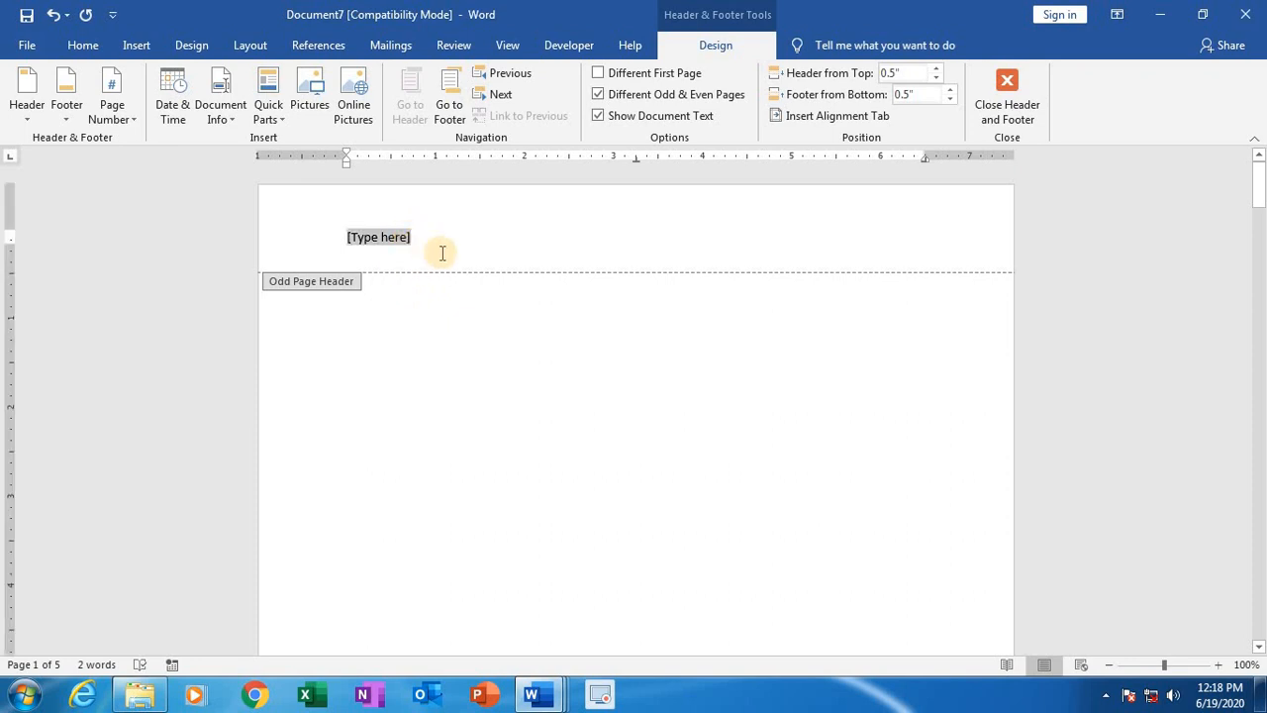
{"action": "type", "text": "o"}
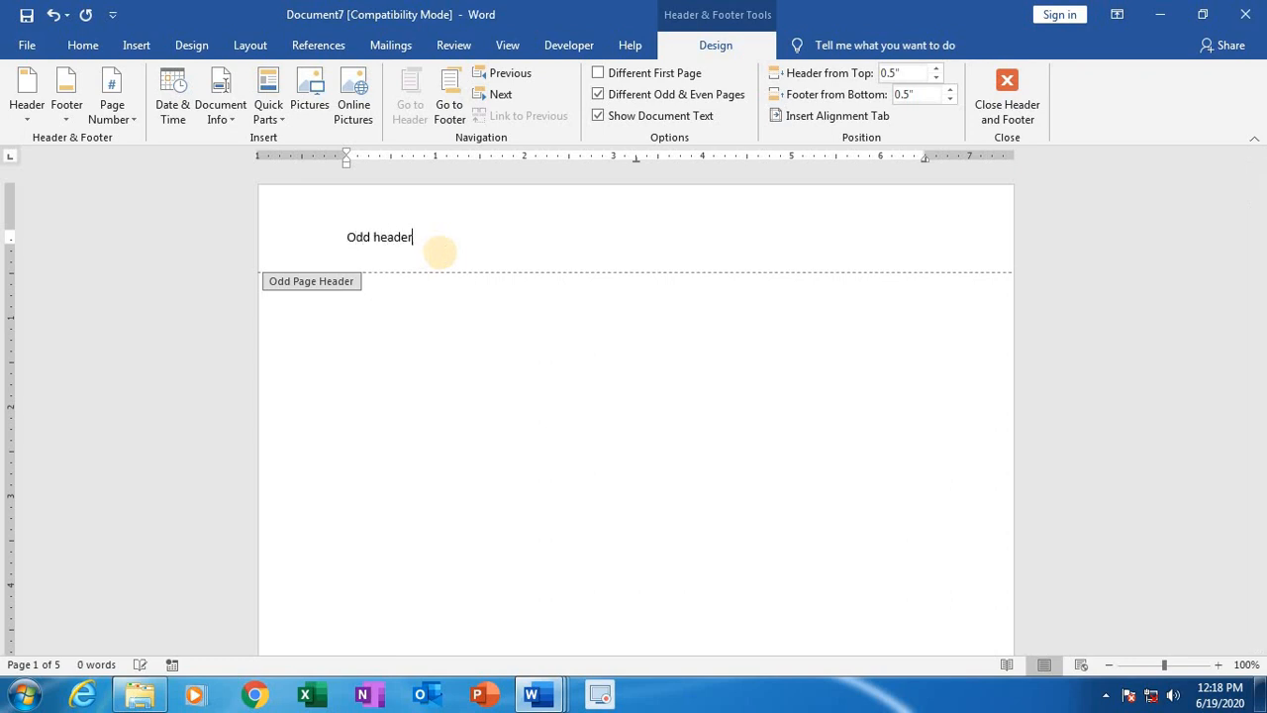
{"action": "scroll", "coordinate": [532, 376], "scroll_direction": "down", "scroll_amount": 10}
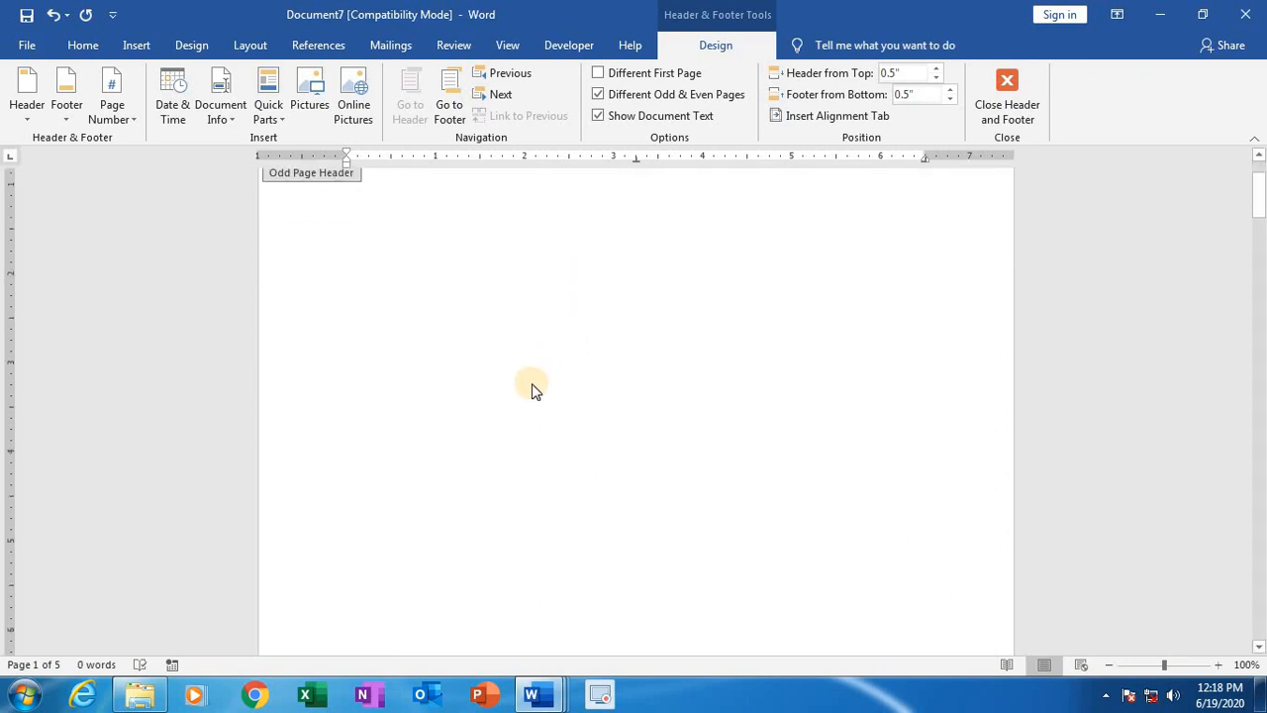
{"action": "scroll", "coordinate": [531, 414], "scroll_direction": "down", "scroll_amount": 3}
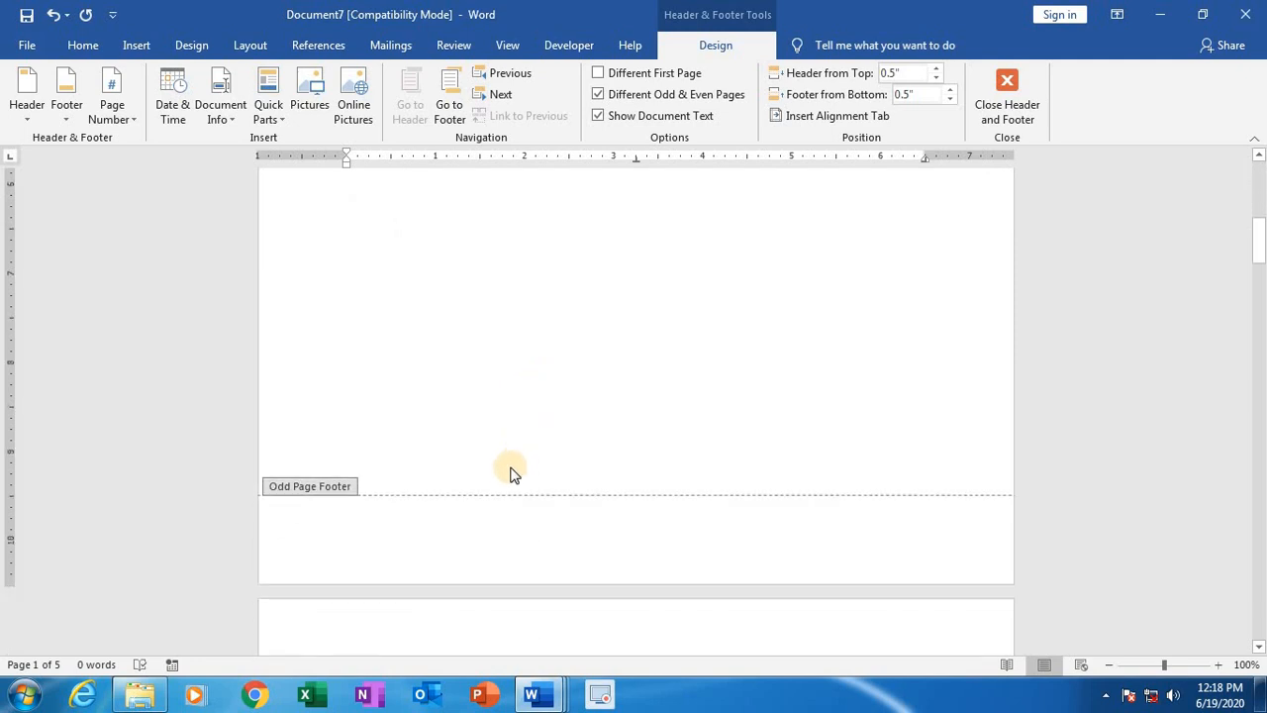
{"action": "left_click", "coordinate": [473, 526]}
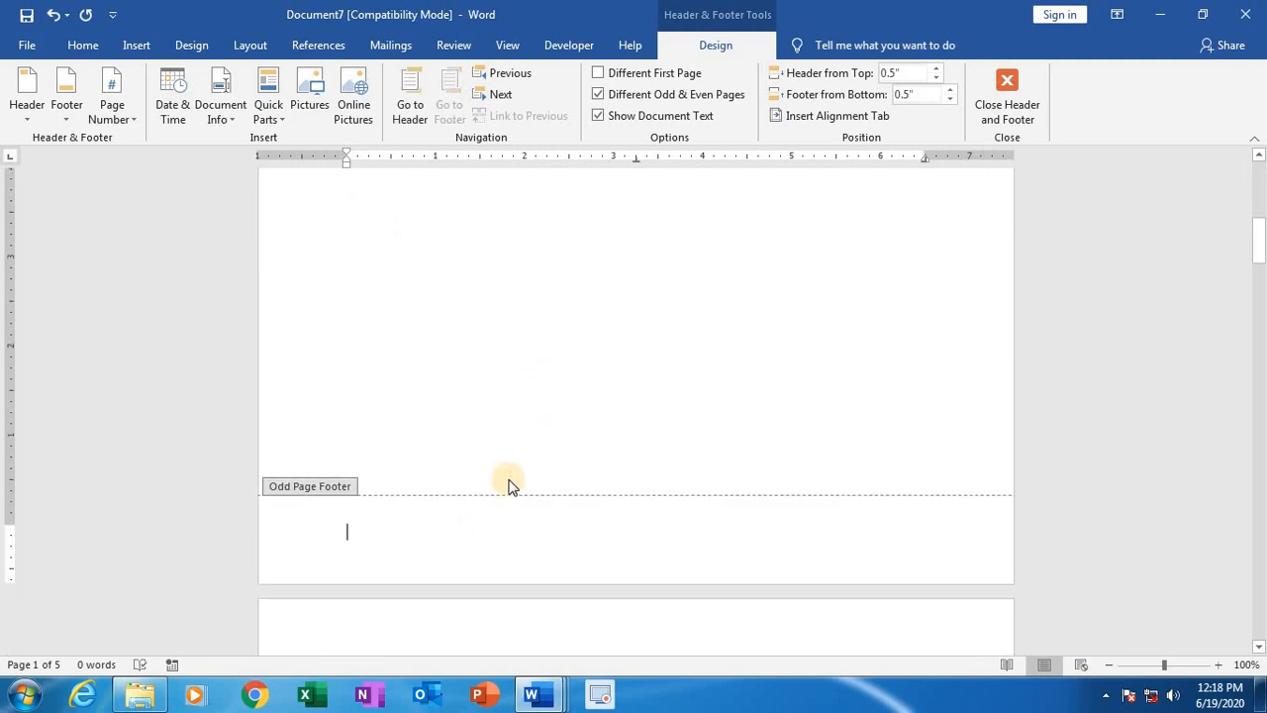
{"action": "type", "text": "Odd Footer"}
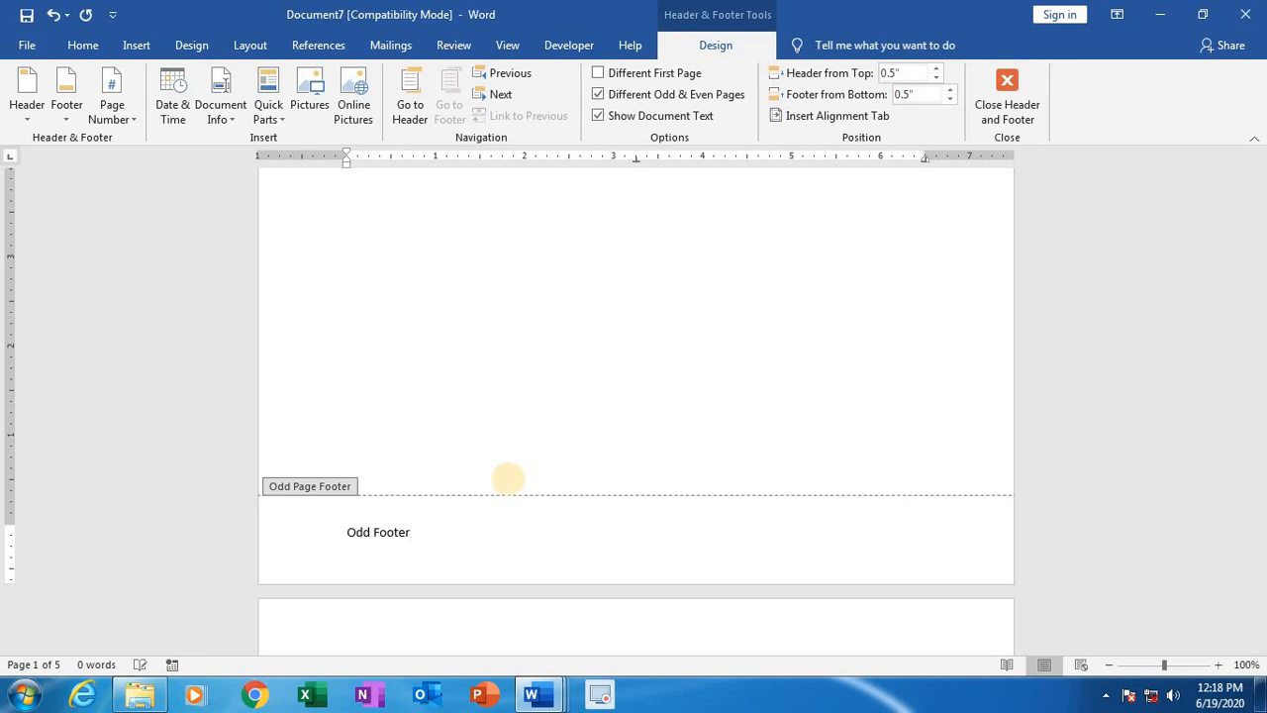
Step: Enter "Even Header" in the second page's even page header and "Even Footer" in its even page footer
{"action": "scroll", "coordinate": [508, 479], "scroll_direction": "down", "scroll_amount": 3}
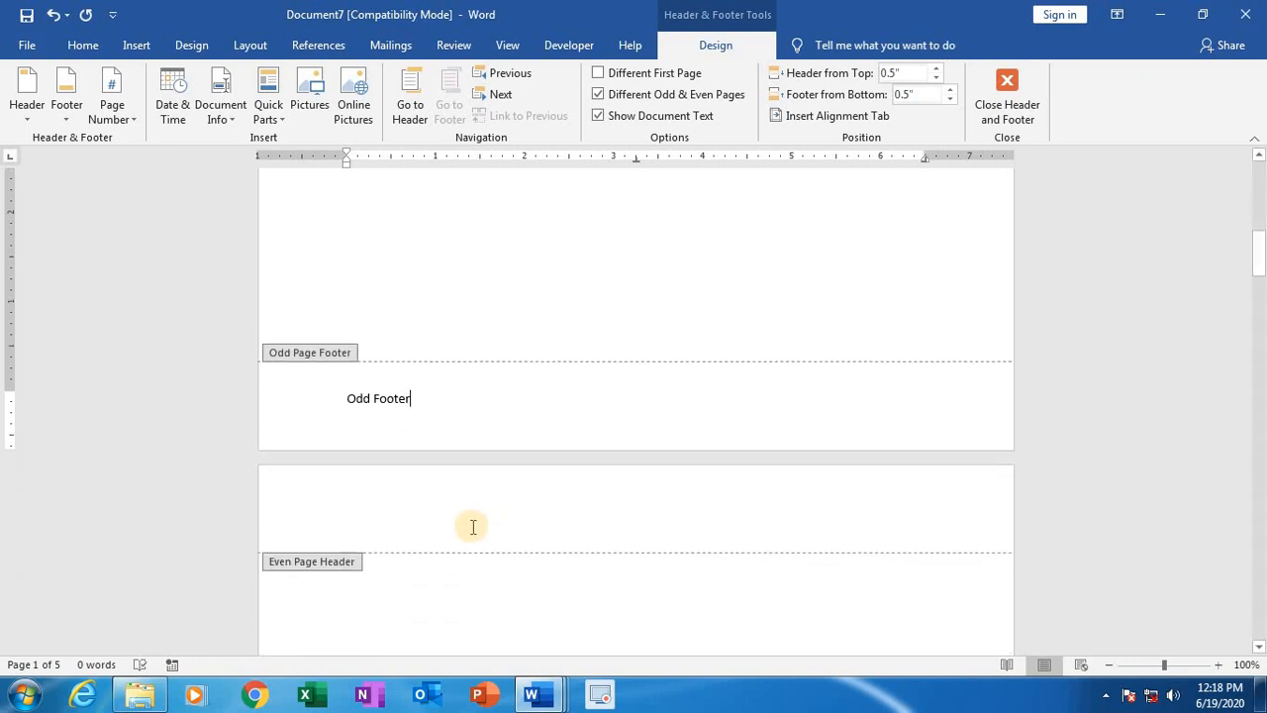
{"action": "left_click", "coordinate": [471, 523]}
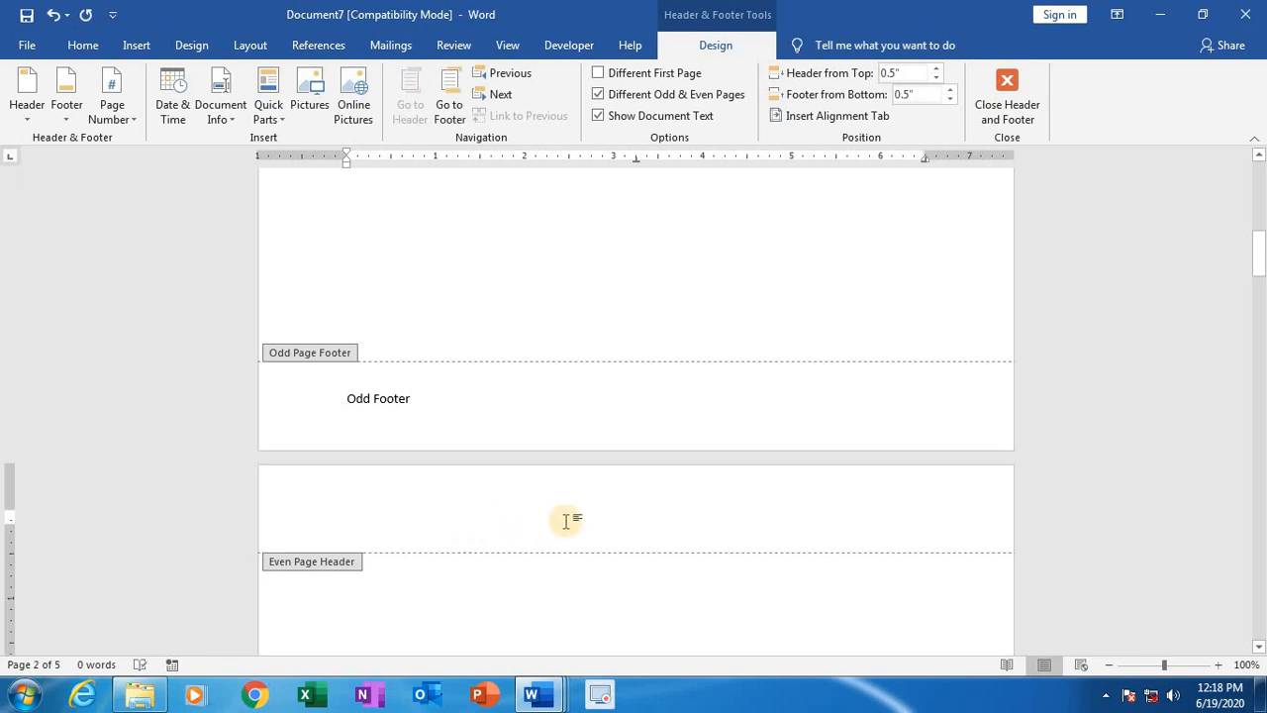
{"action": "type", "text": "Even Header"}
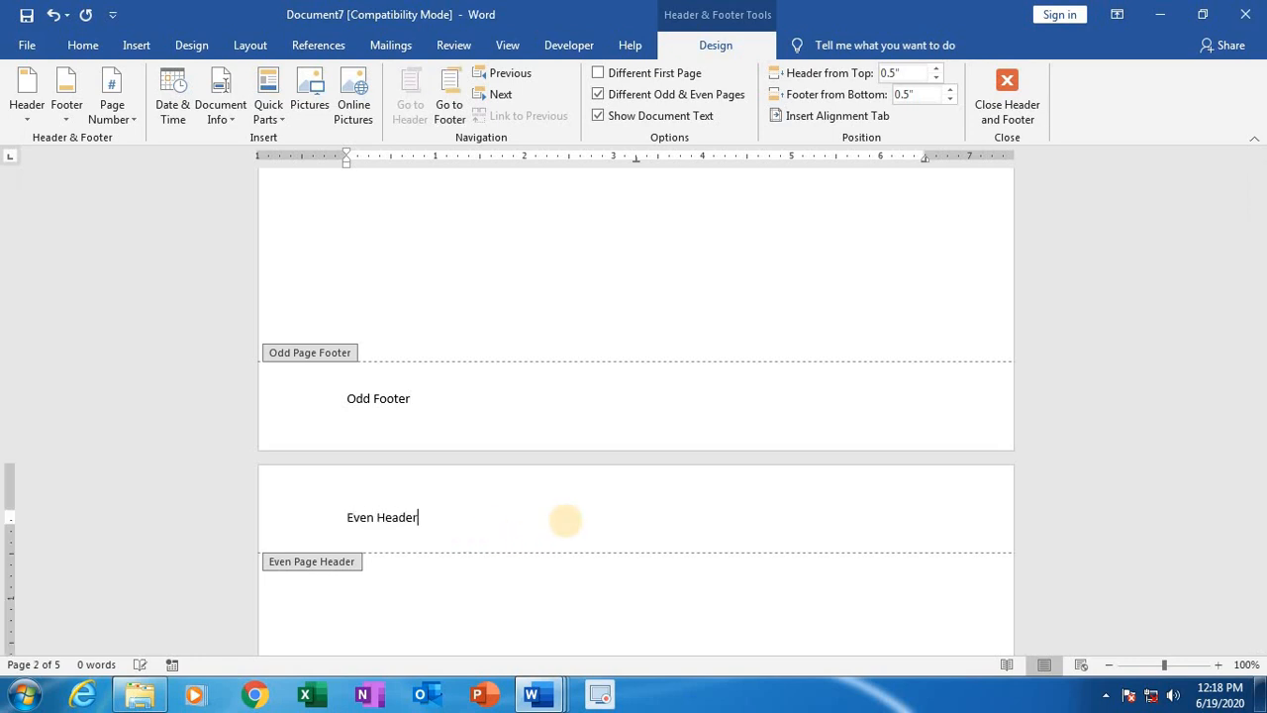
{"action": "scroll", "coordinate": [565, 524], "scroll_direction": "down", "scroll_amount": 10}
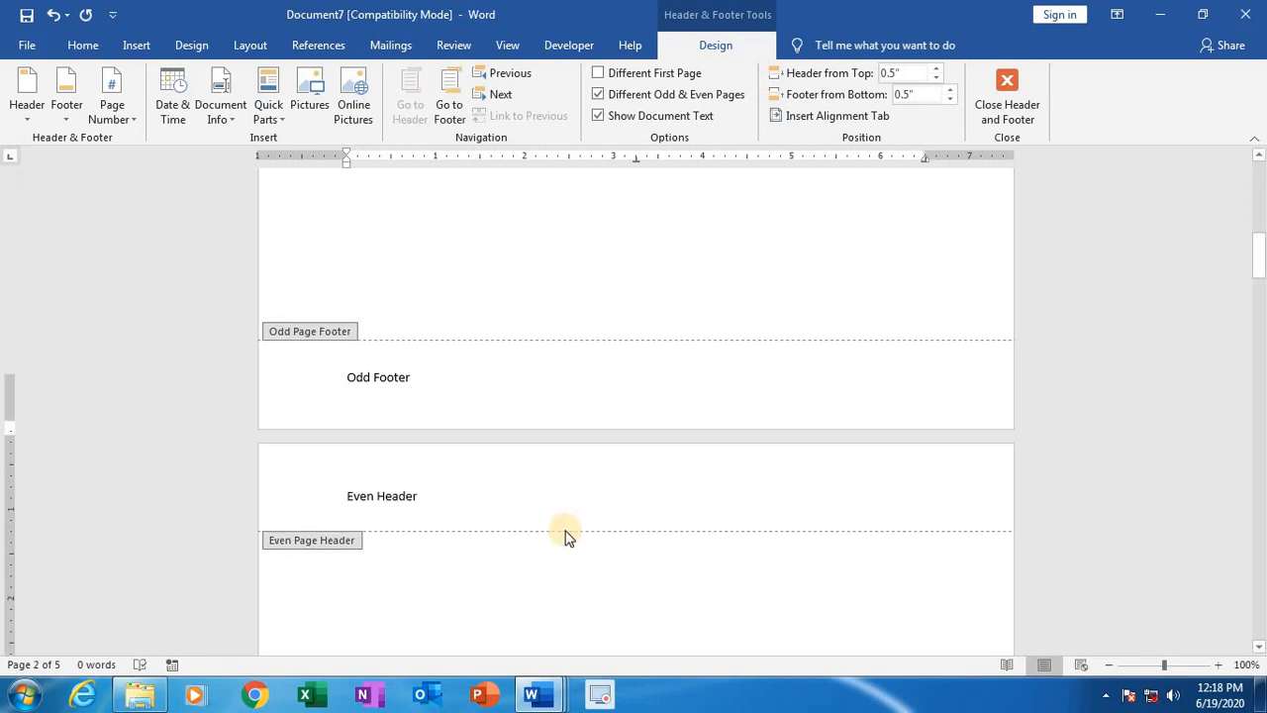
{"action": "scroll", "coordinate": [527, 580], "scroll_direction": "down", "scroll_amount": 2}
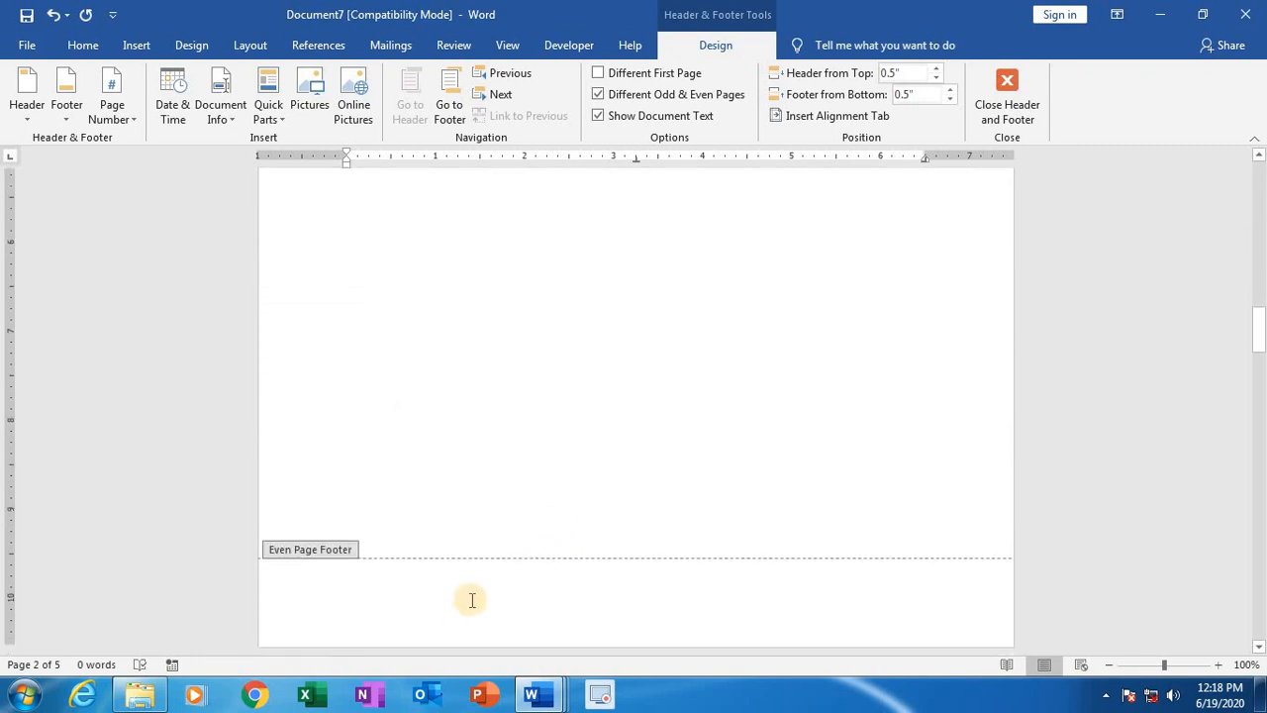
{"action": "left_click", "coordinate": [458, 605]}
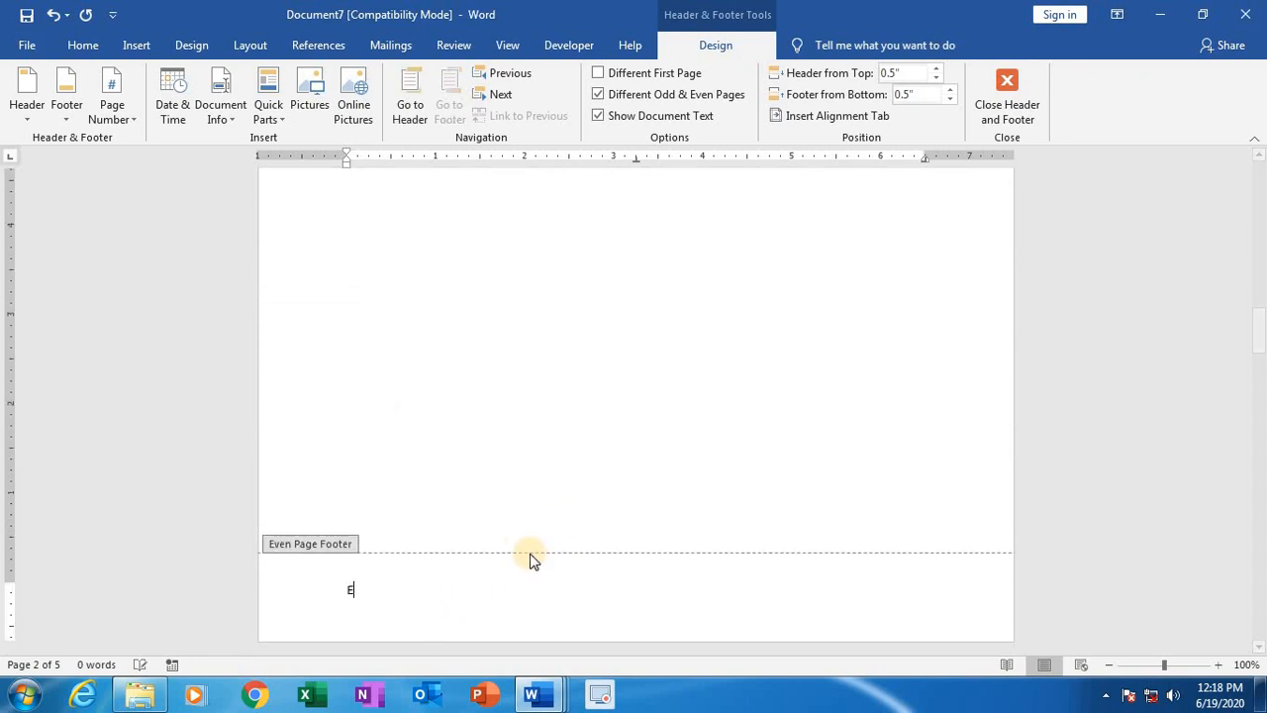
{"action": "type", "text": "Even Footer"}
Step: Enlarge the "Even Footer" and "Even Header" text on the second page by several font sizes
{"action": "left_click_drag", "start_coordinate": [424, 590], "coordinate": [348, 601]}
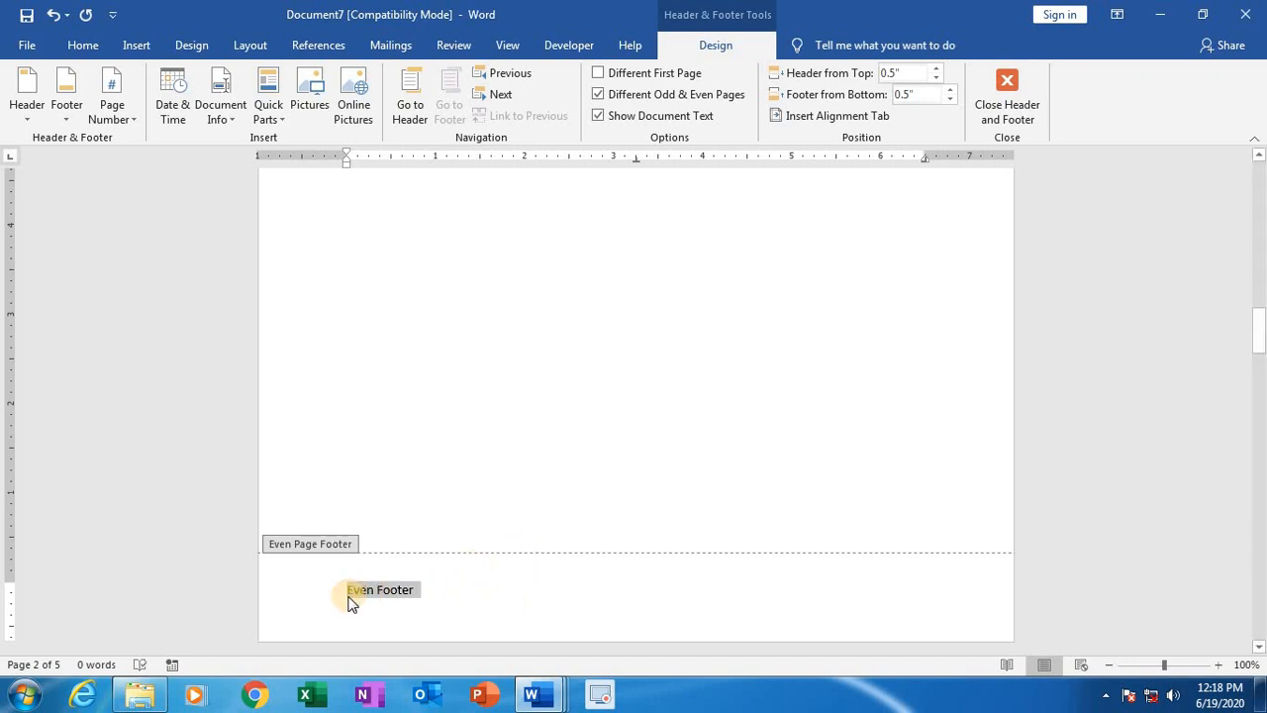
{"action": "key", "text": "ctrl+shift+period"}
{"action": "key", "text": "ctrl+shift+period"}
{"action": "key", "text": "ctrl+shift+period"}
{"action": "key", "text": "ctrl+shift+period"}
{"action": "key", "text": "ctrl+shift+period"}
{"action": "key", "text": "ctrl+shift+period"}
{"action": "key", "text": "ctrl+shift+period"}
{"action": "key", "text": "ctrl+shift+period"}
{"action": "key", "text": "ctrl+shift+period"}
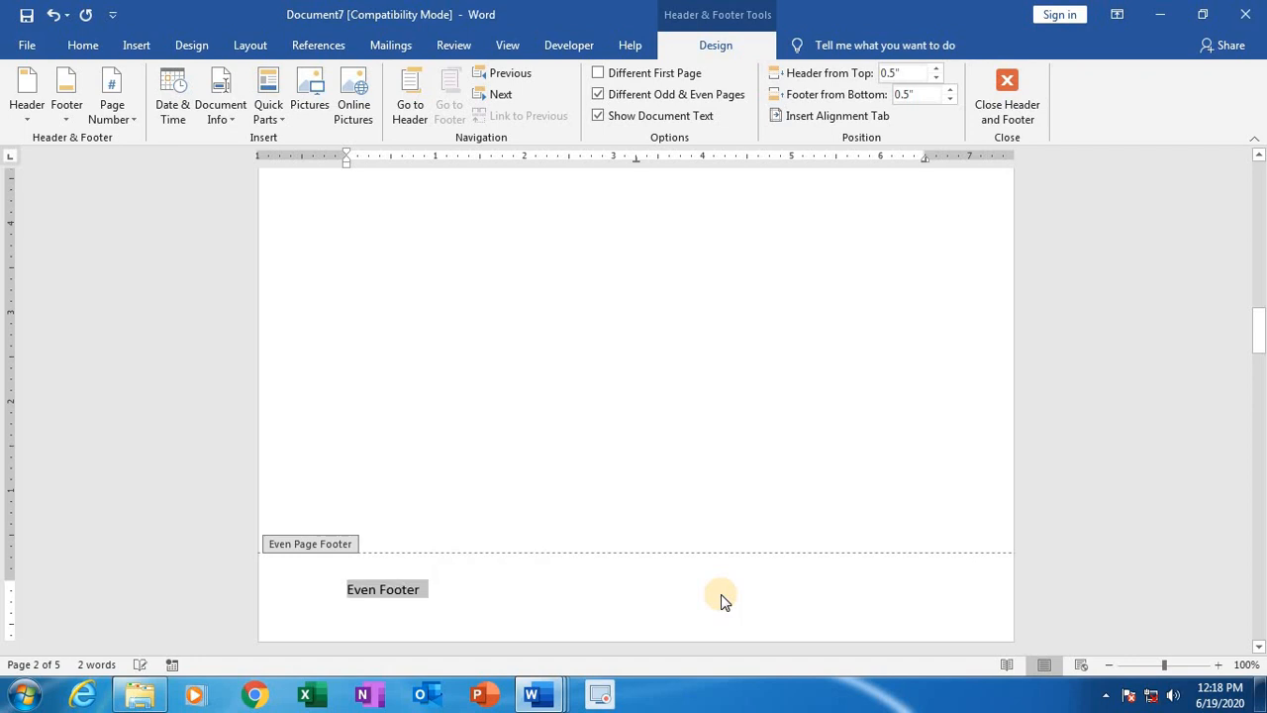
{"action": "scroll", "coordinate": [472, 594], "scroll_direction": "up", "scroll_amount": 10}
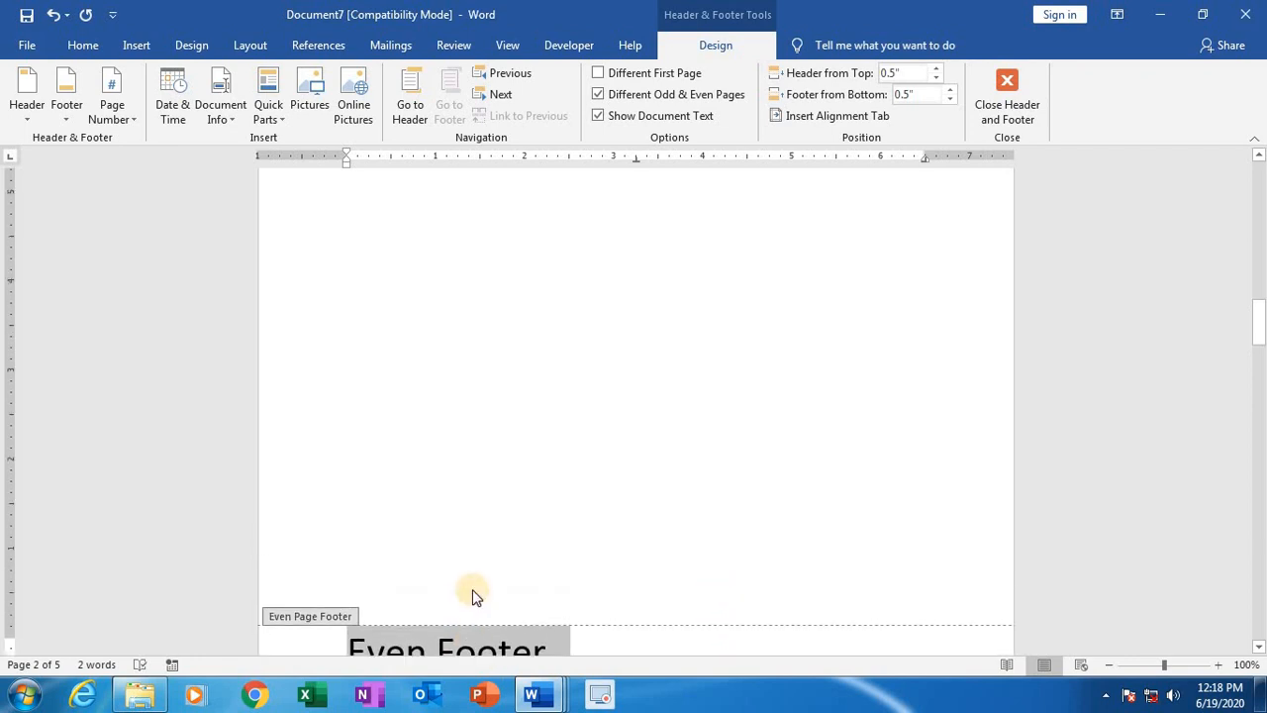
{"action": "left_click_drag", "start_coordinate": [419, 350], "coordinate": [345, 334]}
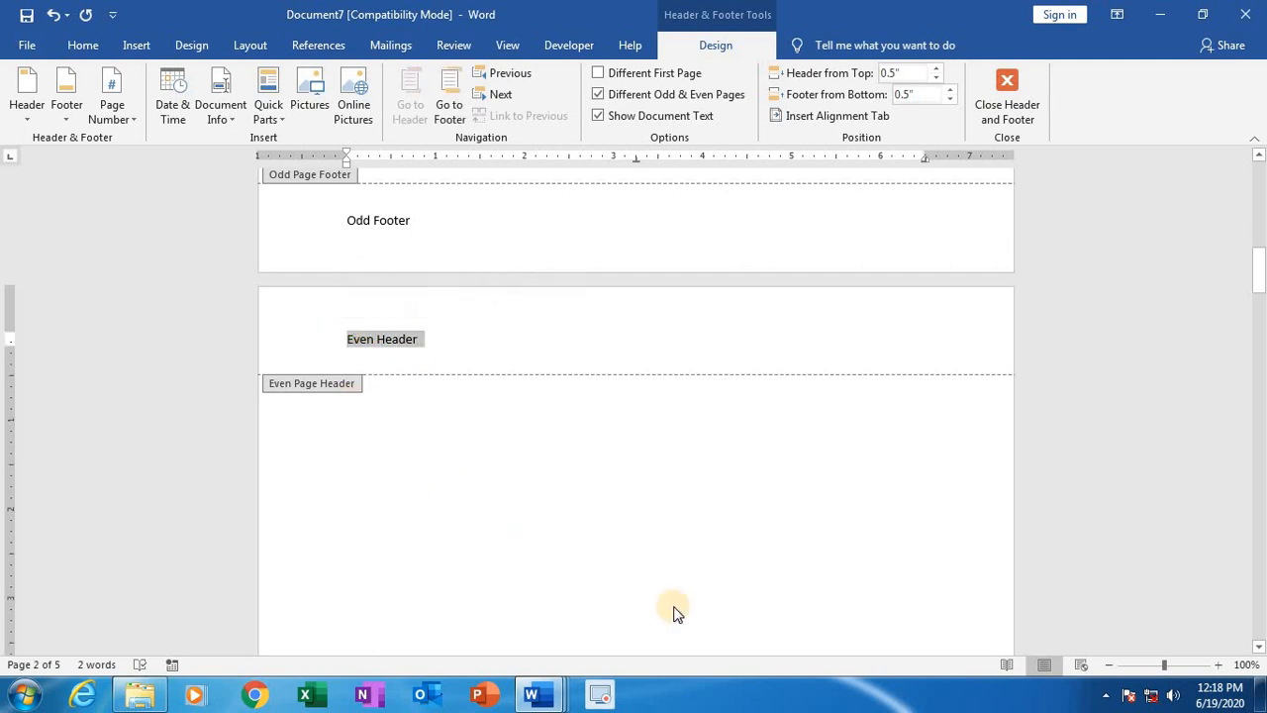
{"action": "key", "text": "ctrl+shift+period"}
{"action": "key", "text": "ctrl+shift+period"}
{"action": "key", "text": "ctrl+shift+period"}
{"action": "key", "text": "ctrl+shift+period"}
{"action": "key", "text": "ctrl+shift+period"}
{"action": "key", "text": "ctrl+shift+period"}
{"action": "key", "text": "ctrl+shift+period"}
{"action": "key", "text": "ctrl+shift+period"}
{"action": "key", "text": "ctrl+shift+period"}
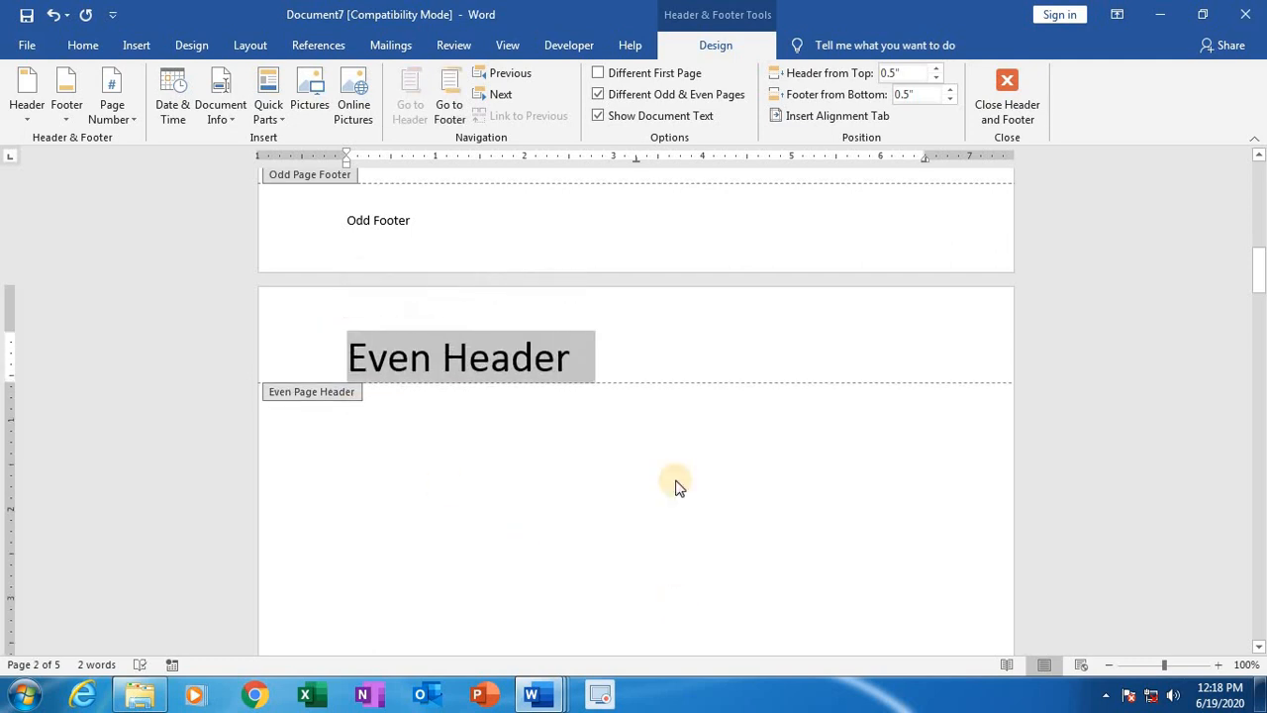
Step: Enlarge the first page's "Odd Footer" and "Odd header" text to match the even ones, and return to the document body
{"action": "left_click_drag", "start_coordinate": [406, 220], "coordinate": [344, 220]}
{"action": "key", "text": "ctrl+shift+period"}
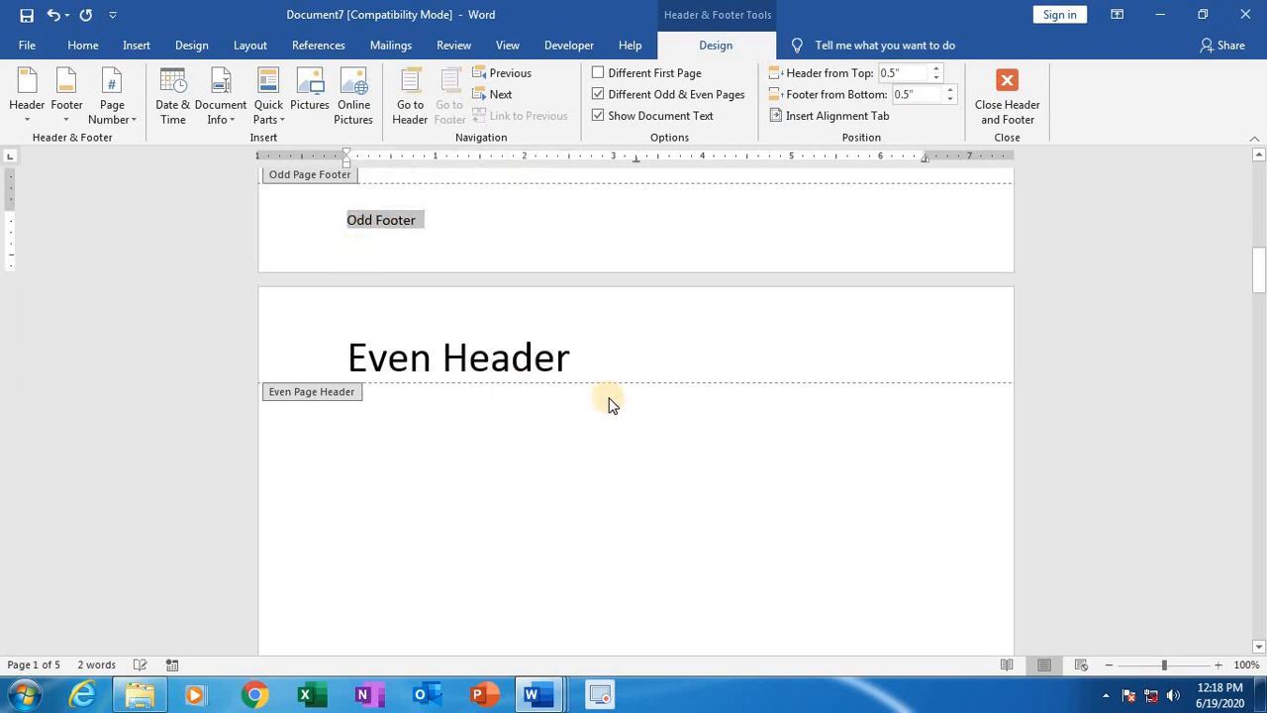
{"action": "key", "text": "ctrl+shift+period"}
{"action": "key", "text": "ctrl+shift+period"}
{"action": "key", "text": "ctrl+shift+period"}
{"action": "key", "text": "ctrl+shift+period"}
{"action": "key", "text": "ctrl+shift+period"}
{"action": "key", "text": "ctrl+shift+period"}
{"action": "key", "text": "ctrl+shift+period"}
{"action": "key", "text": "ctrl+shift+period"}
{"action": "key", "text": "ctrl+shift+period"}
{"action": "key", "text": "ctrl+shift+period"}
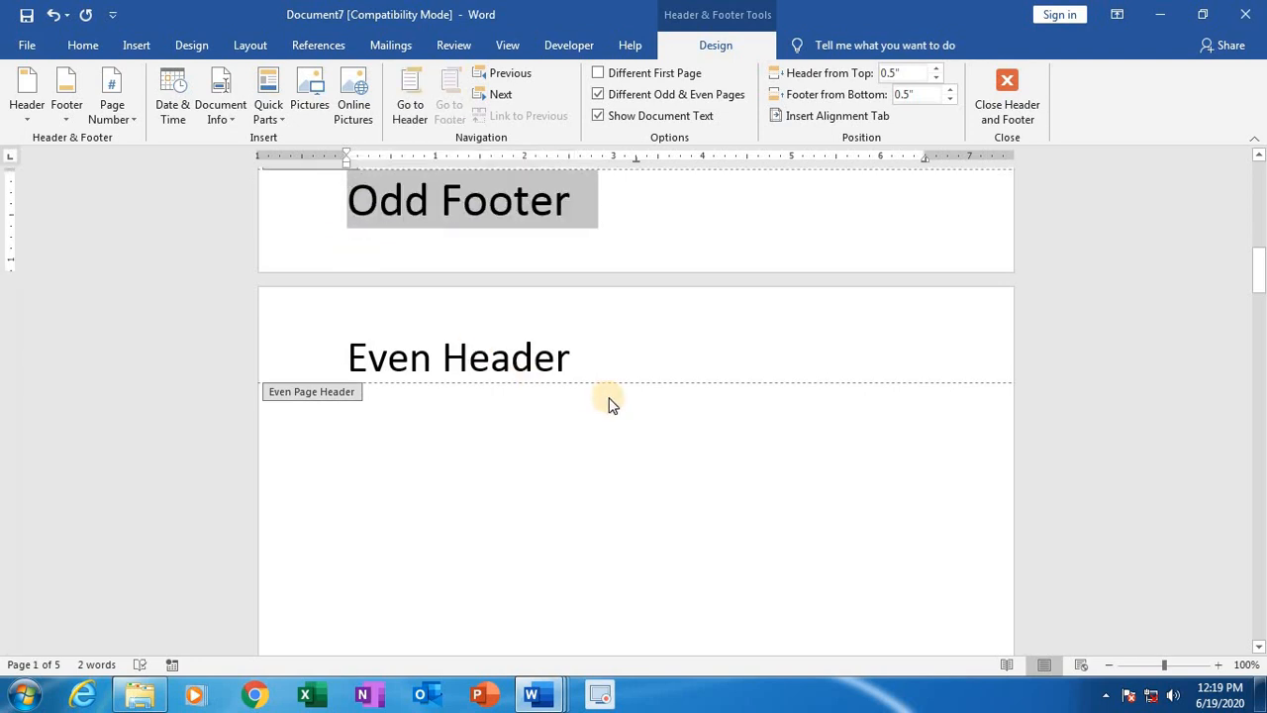
{"action": "scroll", "coordinate": [611, 404], "scroll_direction": "up", "scroll_amount": 10}
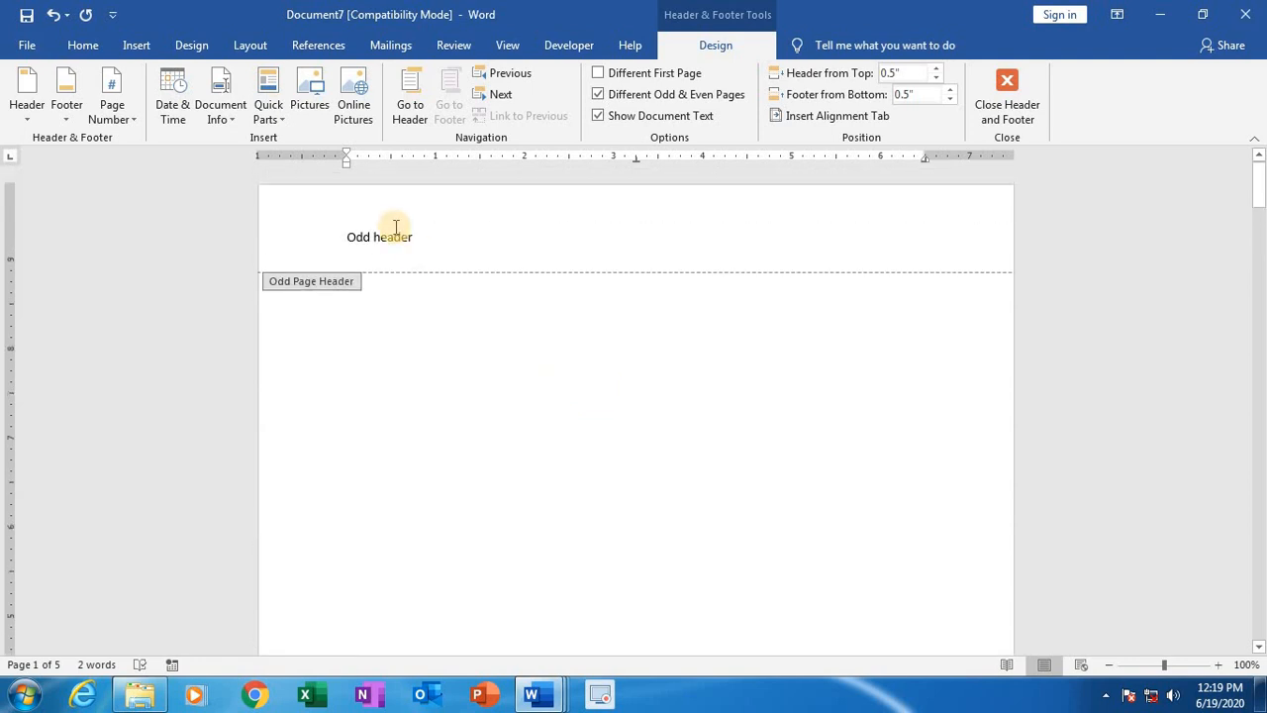
{"action": "left_click_drag", "start_coordinate": [417, 238], "coordinate": [342, 229]}
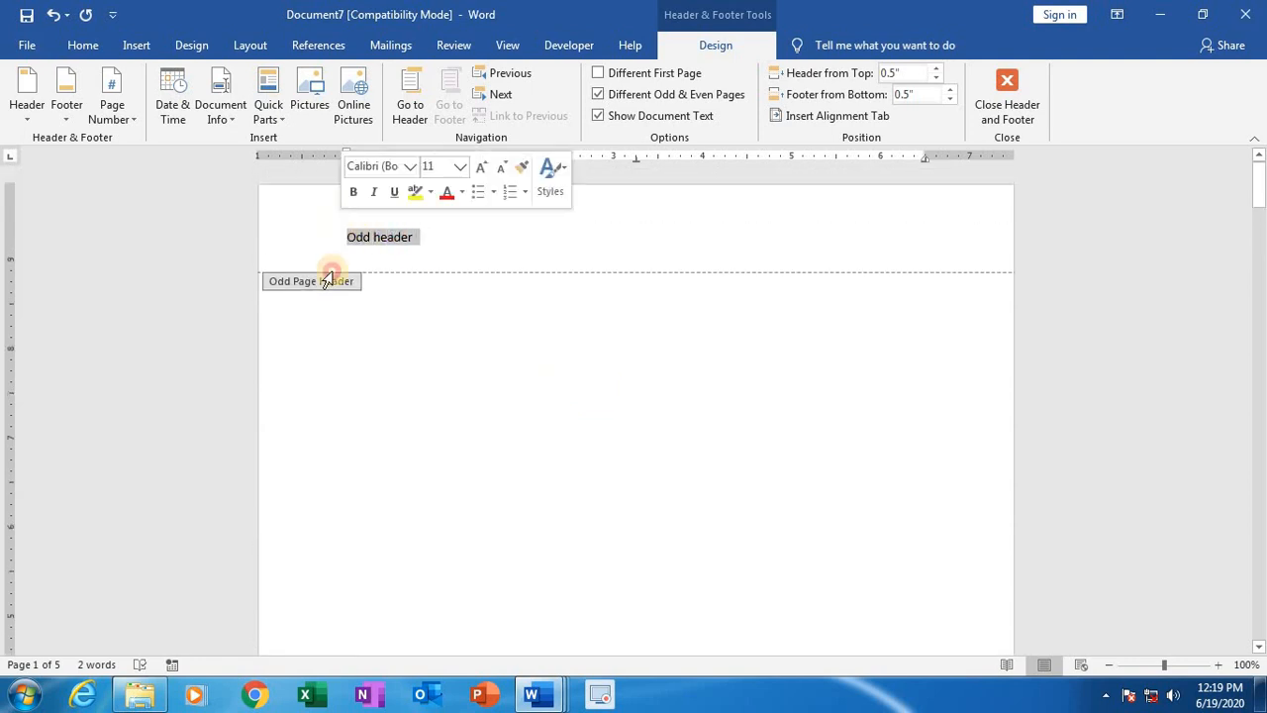
{"action": "key", "text": "ctrl+shift+period"}
{"action": "key", "text": "ctrl+shift+period"}
{"action": "key", "text": "ctrl+shift+period"}
{"action": "key", "text": "ctrl+shift+period"}
{"action": "key", "text": "ctrl+shift+period"}
{"action": "key", "text": "ctrl+shift+period"}
{"action": "key", "text": "ctrl+shift+period"}
{"action": "key", "text": "ctrl+shift+period"}
{"action": "key", "text": "ctrl+shift+period"}
{"action": "key", "text": "ctrl+shift+period"}
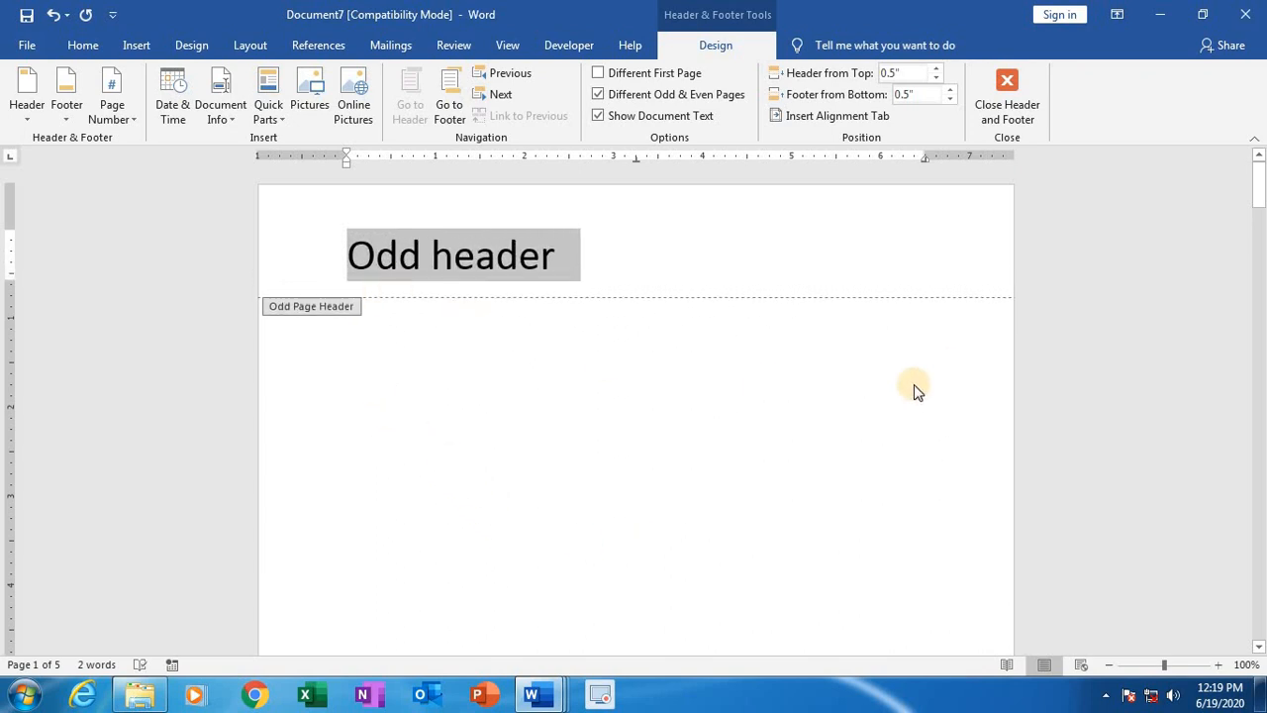
{"action": "double_click", "coordinate": [673, 482]}
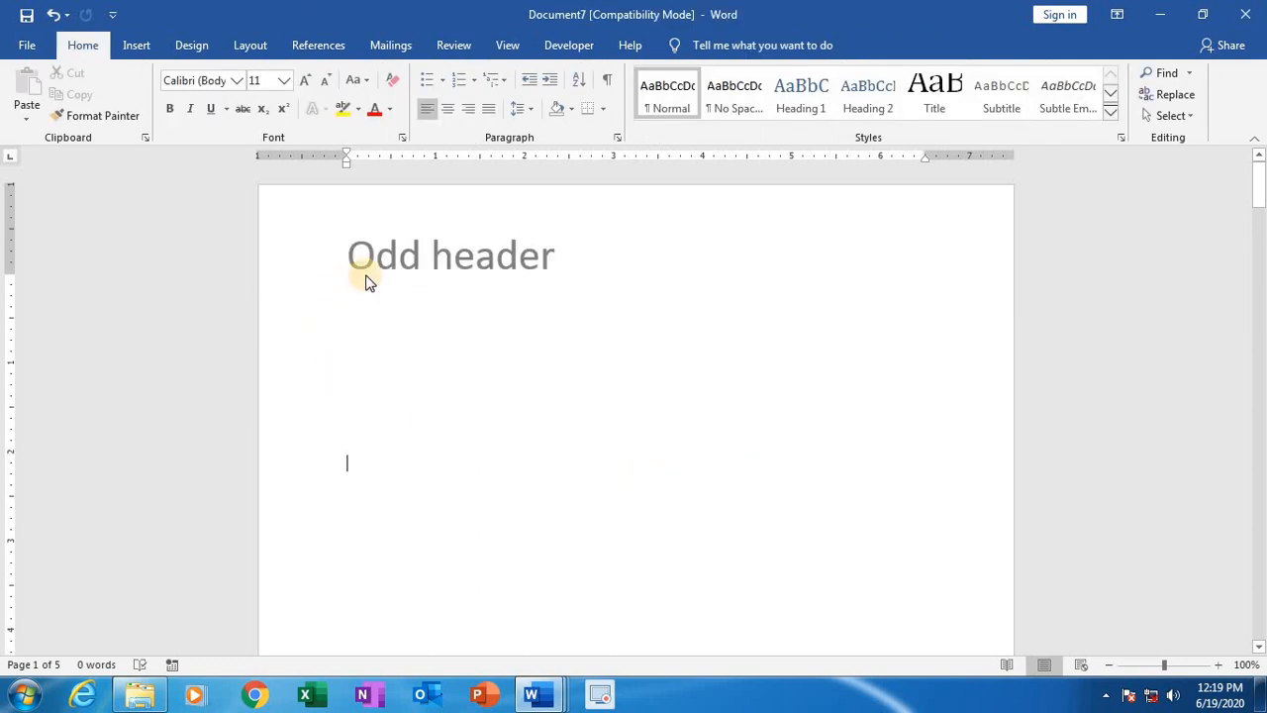
Step: Examine how the odd and even headers and footers alternate across all five pages
{"action": "scroll", "coordinate": [537, 337], "scroll_direction": "down", "scroll_amount": 12}
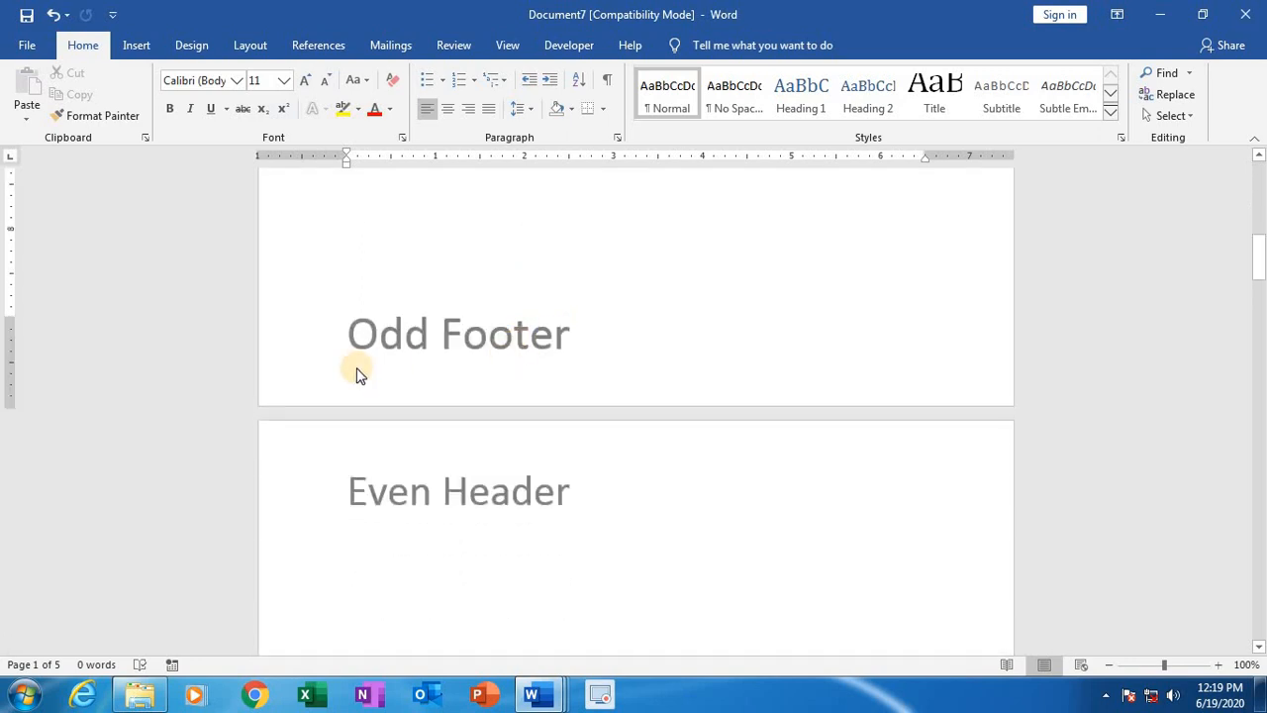
{"action": "scroll", "coordinate": [602, 382], "scroll_direction": "down", "scroll_amount": 3}
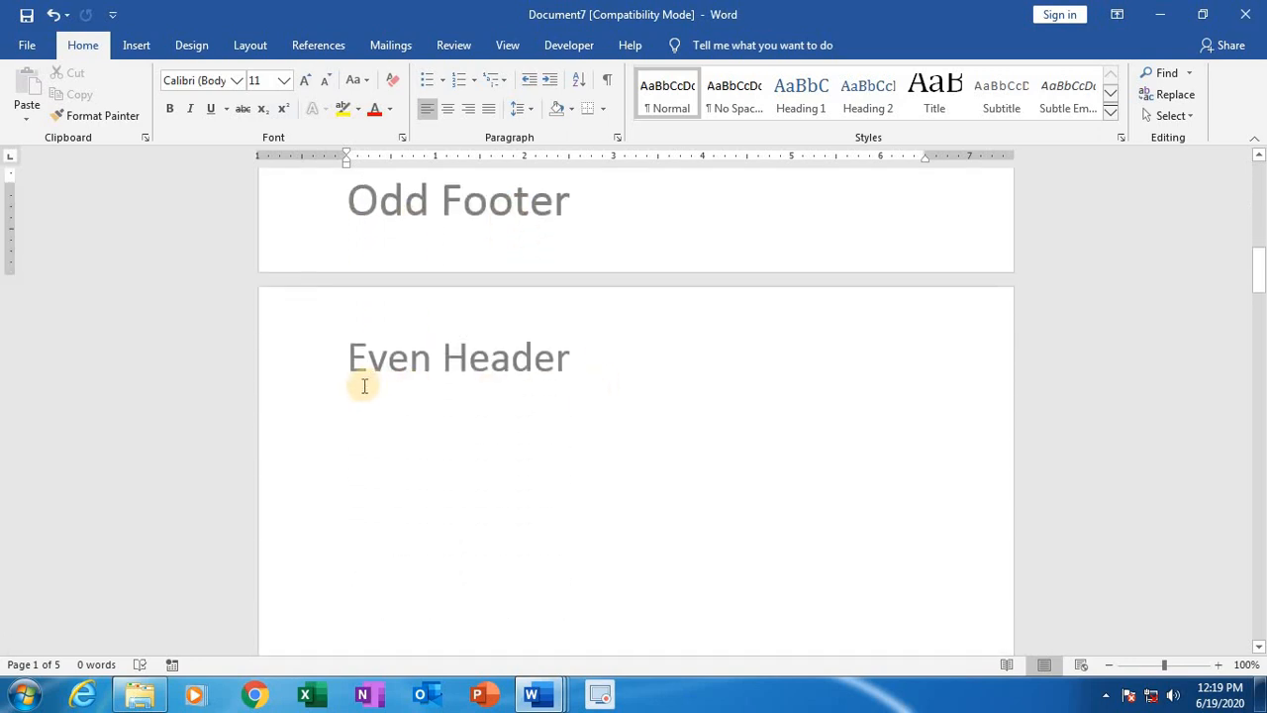
{"action": "scroll", "coordinate": [541, 385], "scroll_direction": "down", "scroll_amount": 14}
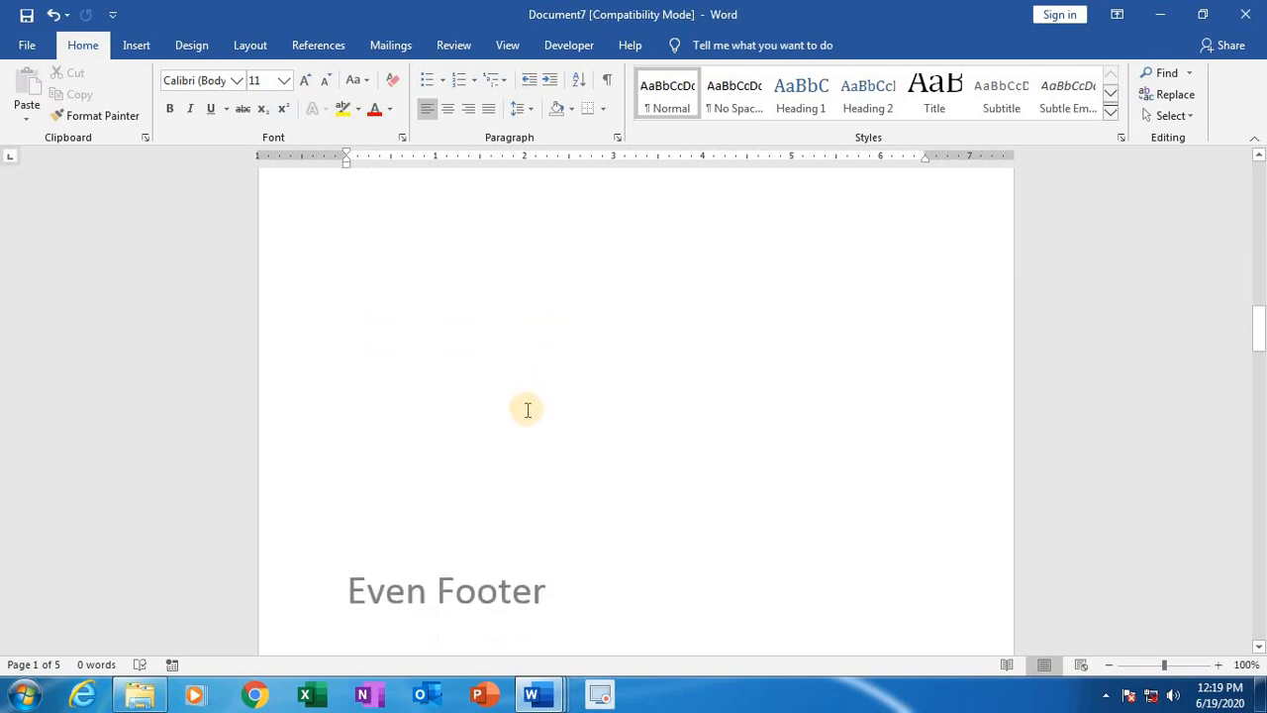
{"action": "scroll", "coordinate": [527, 410], "scroll_direction": "down", "scroll_amount": 2}
{"action": "scroll", "coordinate": [523, 520], "scroll_direction": "down", "scroll_amount": 4}
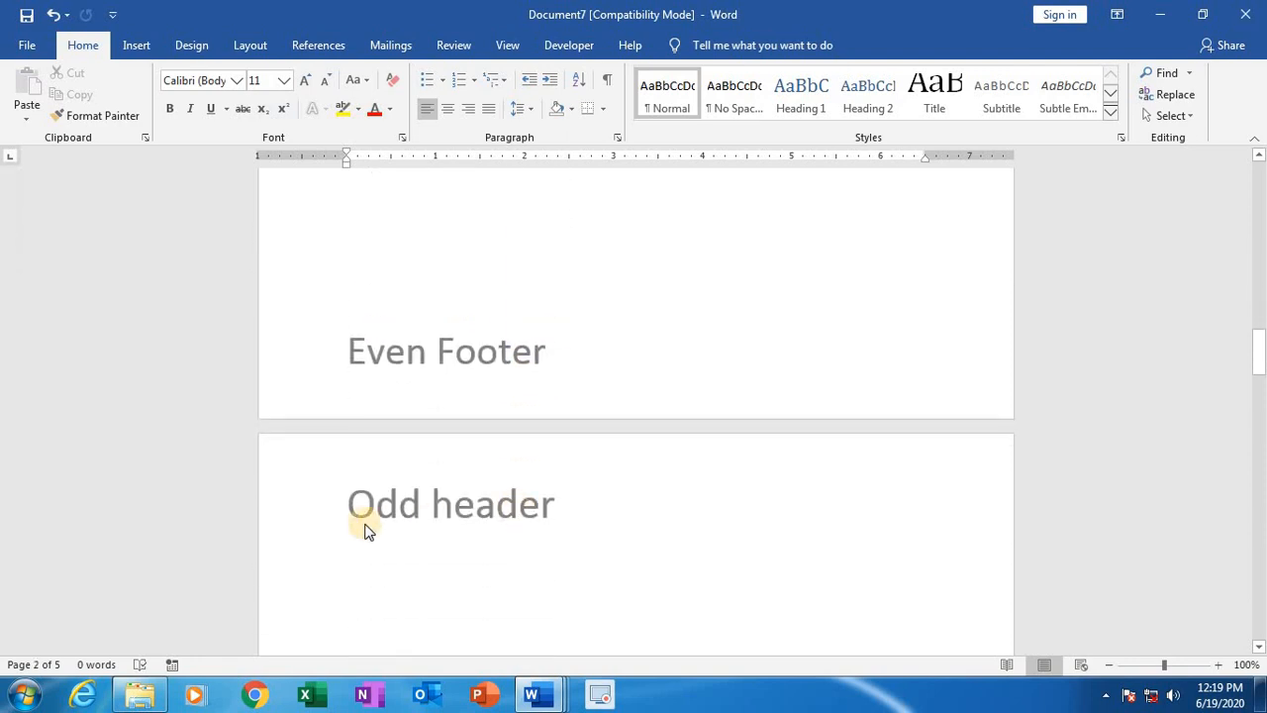
{"action": "scroll", "coordinate": [545, 503], "scroll_direction": "down", "scroll_amount": 15}
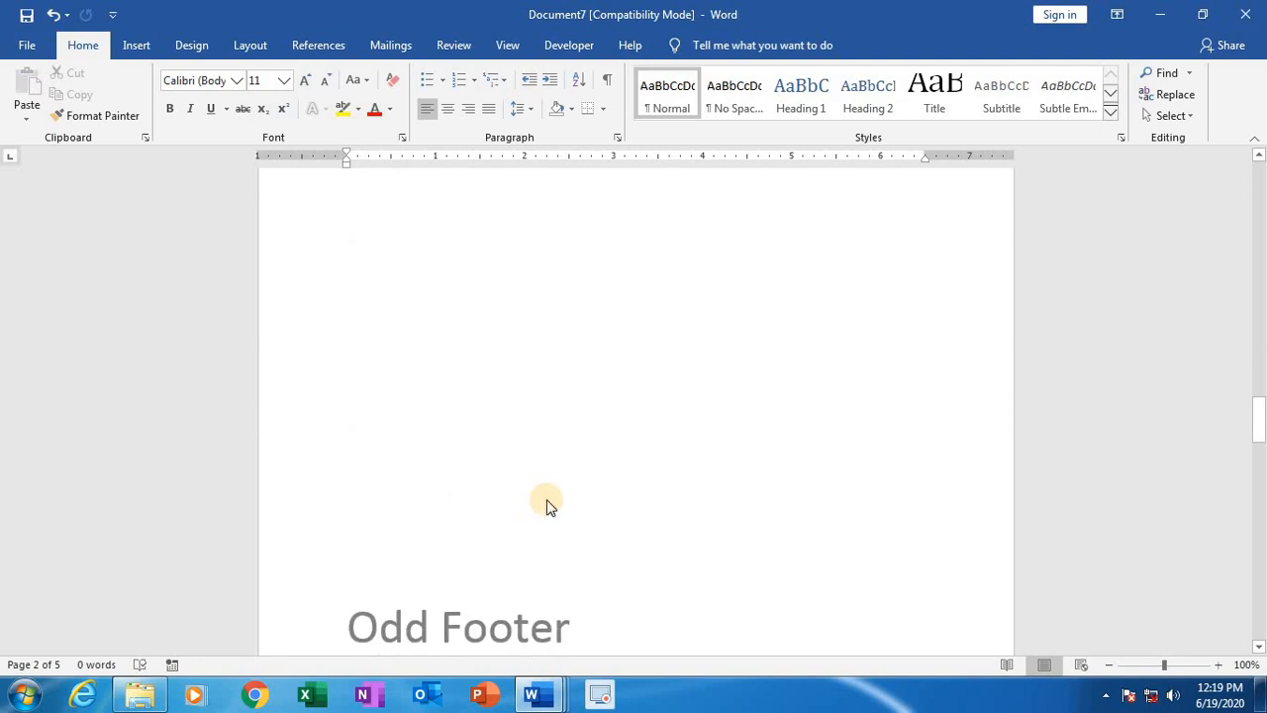
{"action": "scroll", "coordinate": [550, 503], "scroll_direction": "down", "scroll_amount": 5}
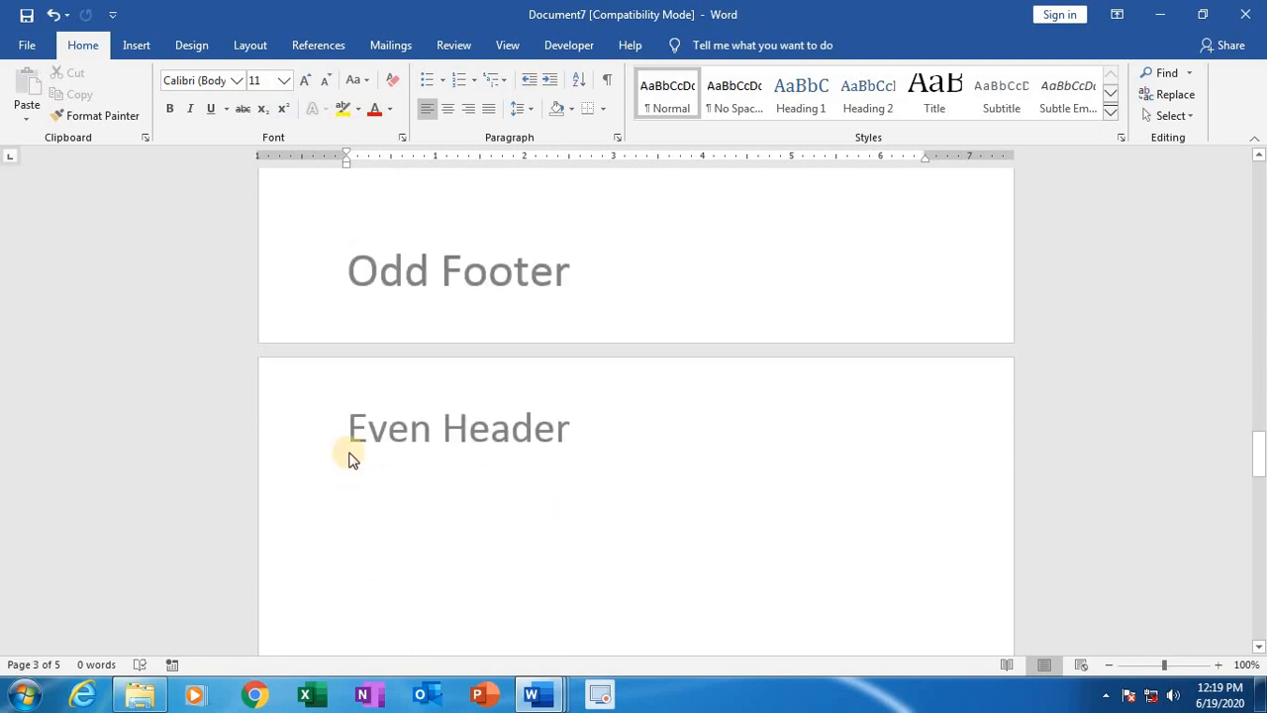
{"action": "scroll", "coordinate": [474, 456], "scroll_direction": "down", "scroll_amount": 15}
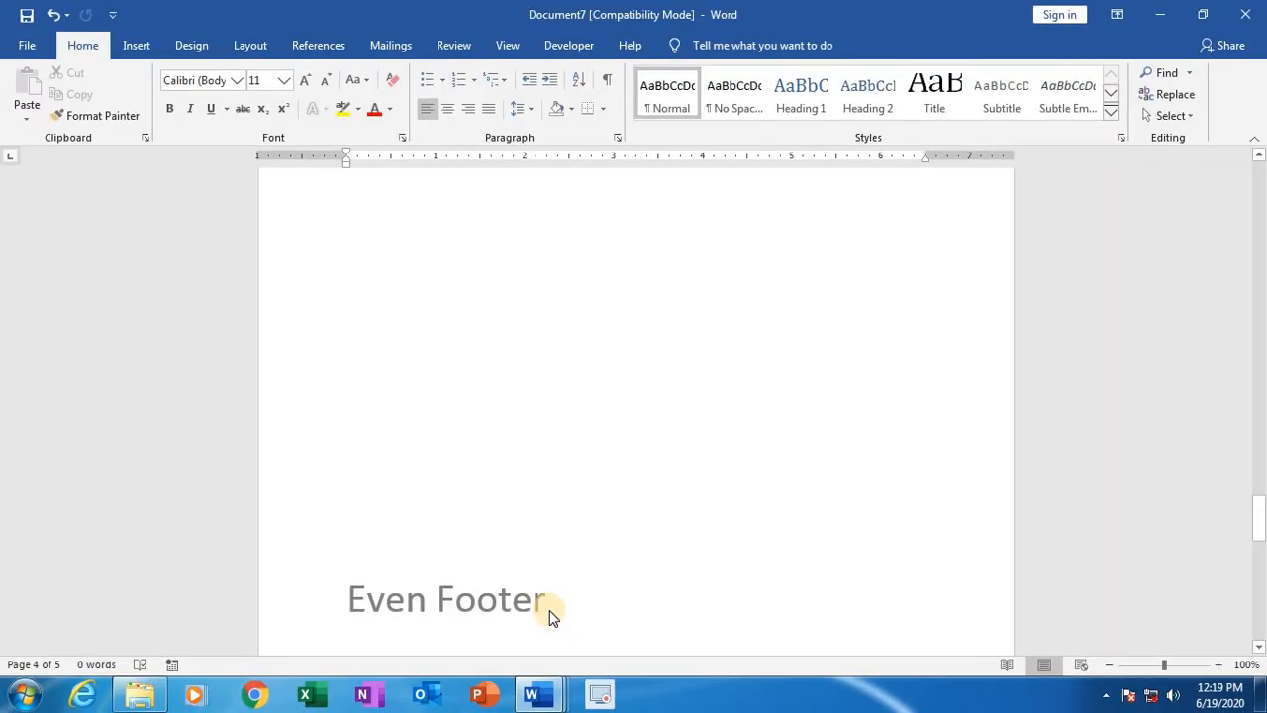
{"action": "scroll", "coordinate": [553, 614], "scroll_direction": "down", "scroll_amount": 6}
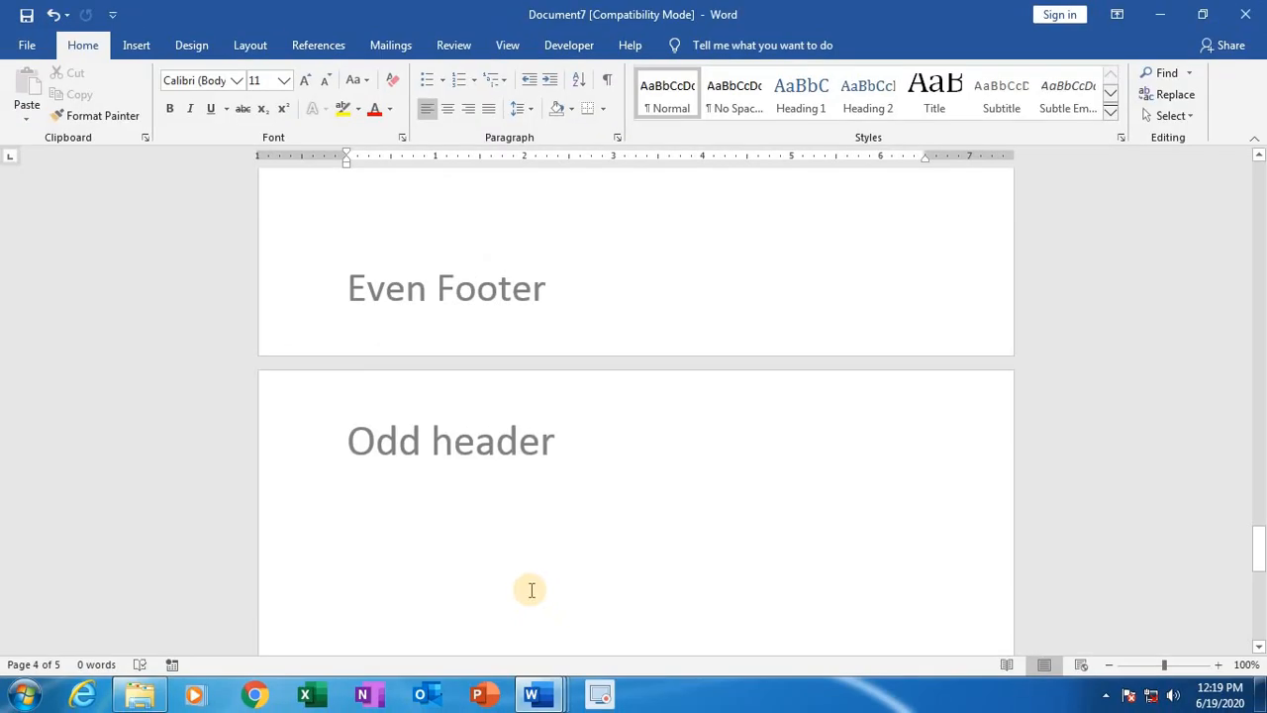
{"action": "scroll", "coordinate": [530, 591], "scroll_direction": "down", "scroll_amount": 3}
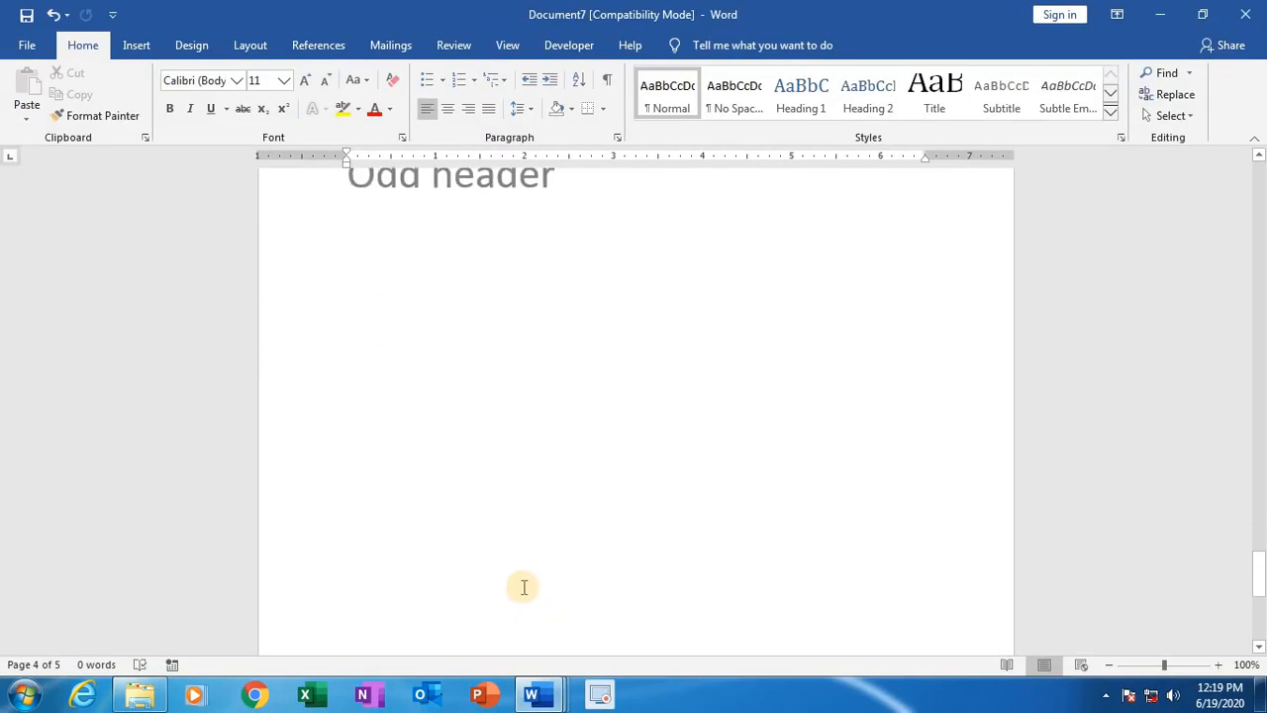
{"action": "scroll", "coordinate": [523, 587], "scroll_direction": "down", "scroll_amount": 9}
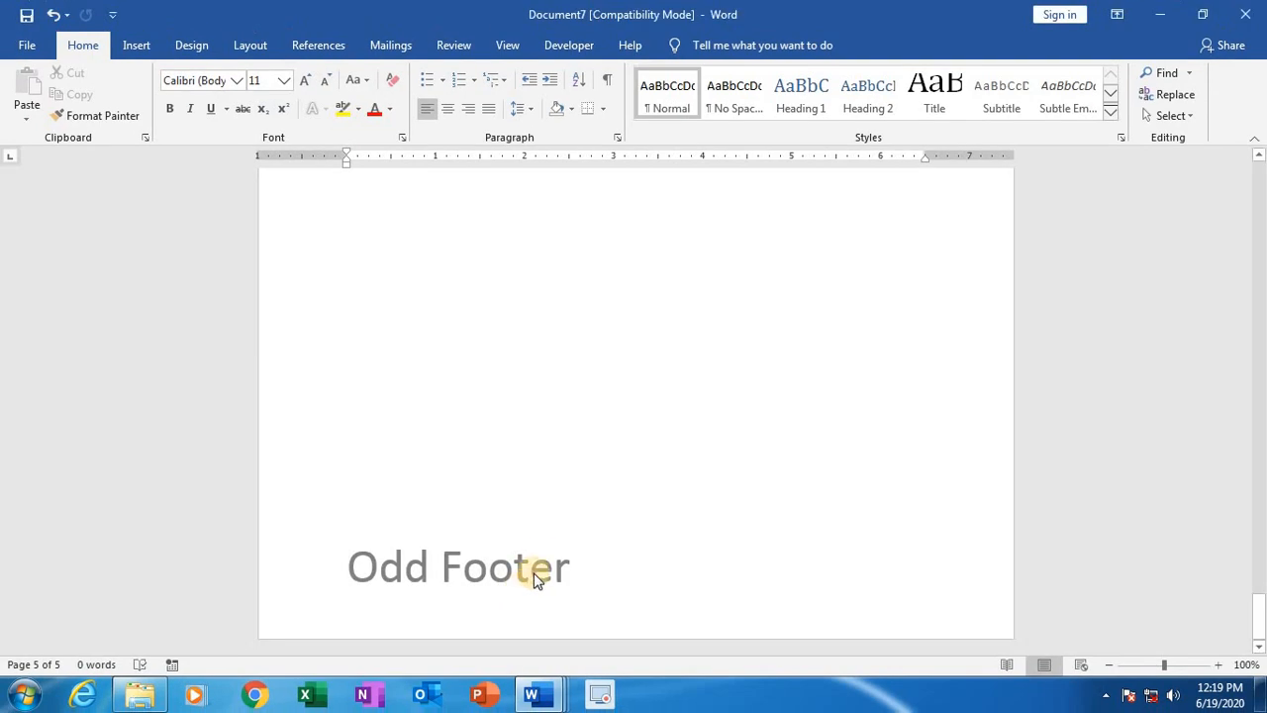
{"action": "scroll", "coordinate": [528, 544], "scroll_direction": "up", "scroll_amount": 10}
{"action": "scroll", "coordinate": [526, 535], "scroll_direction": "up", "scroll_amount": 10}
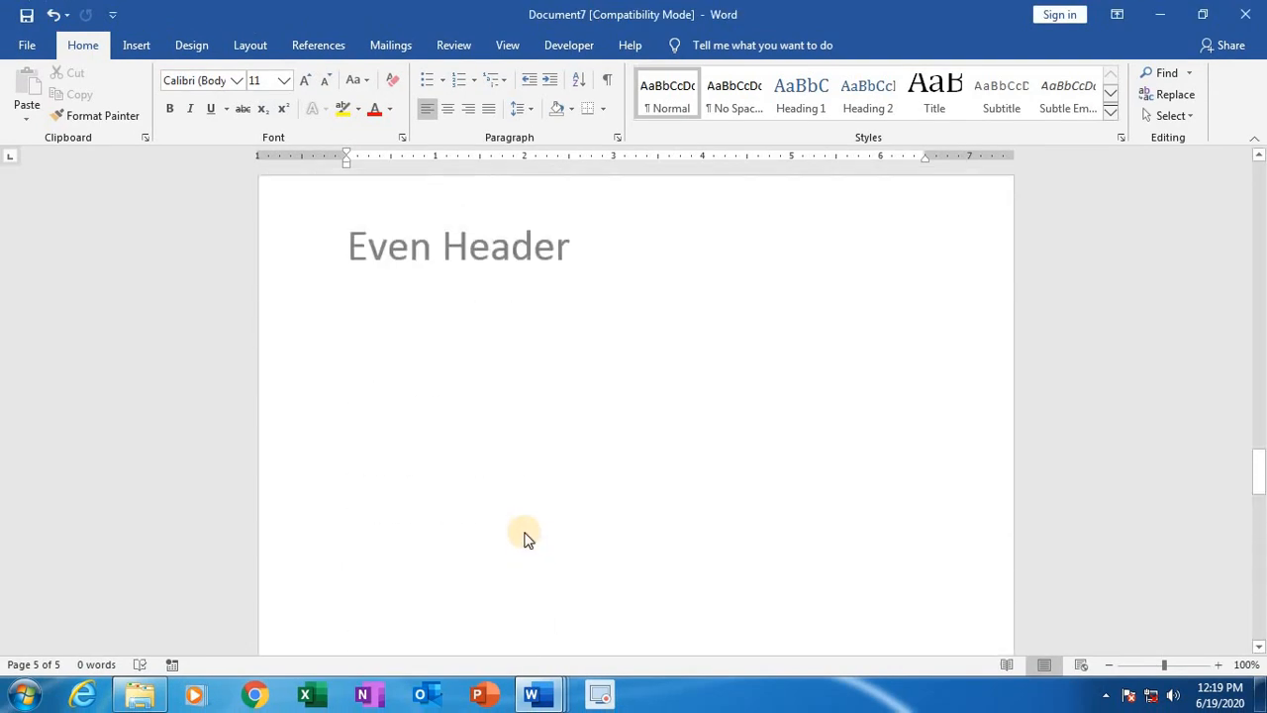